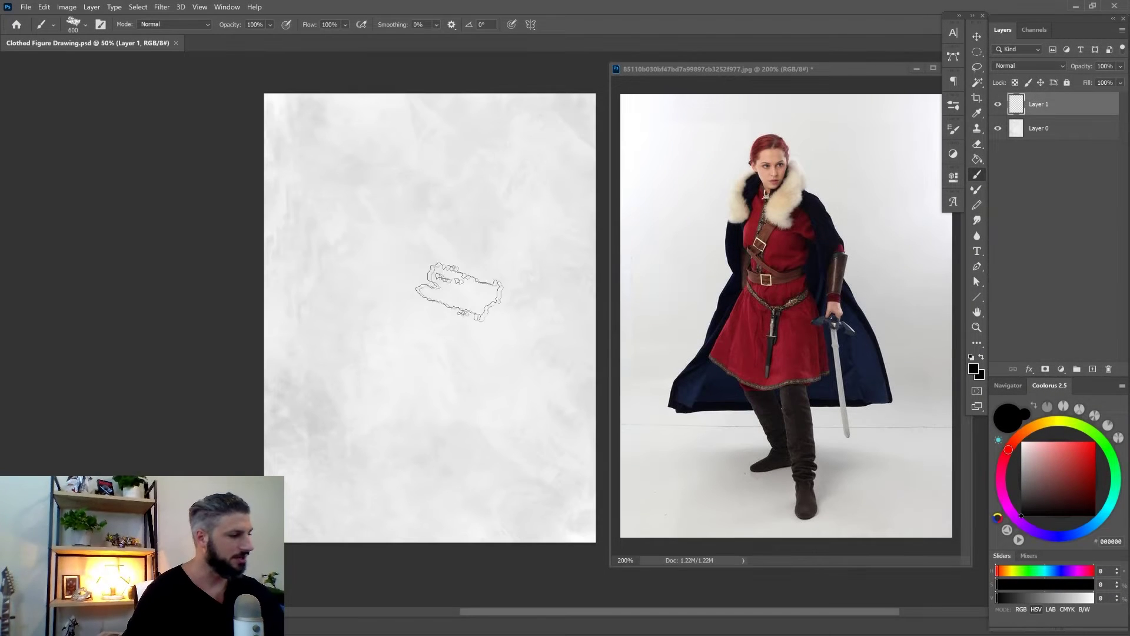
pyautogui.moveTo(412, 259)
pyautogui.mouseDown()
pyautogui.moveTo(518, 317)
pyautogui.moveTo(383, 471)
pyautogui.mouseUp()
pyautogui.moveTo(478, 221); pyautogui.dragTo(514, 247)
pyautogui.moveTo(406, 207); pyautogui.dragTo(362, 329)
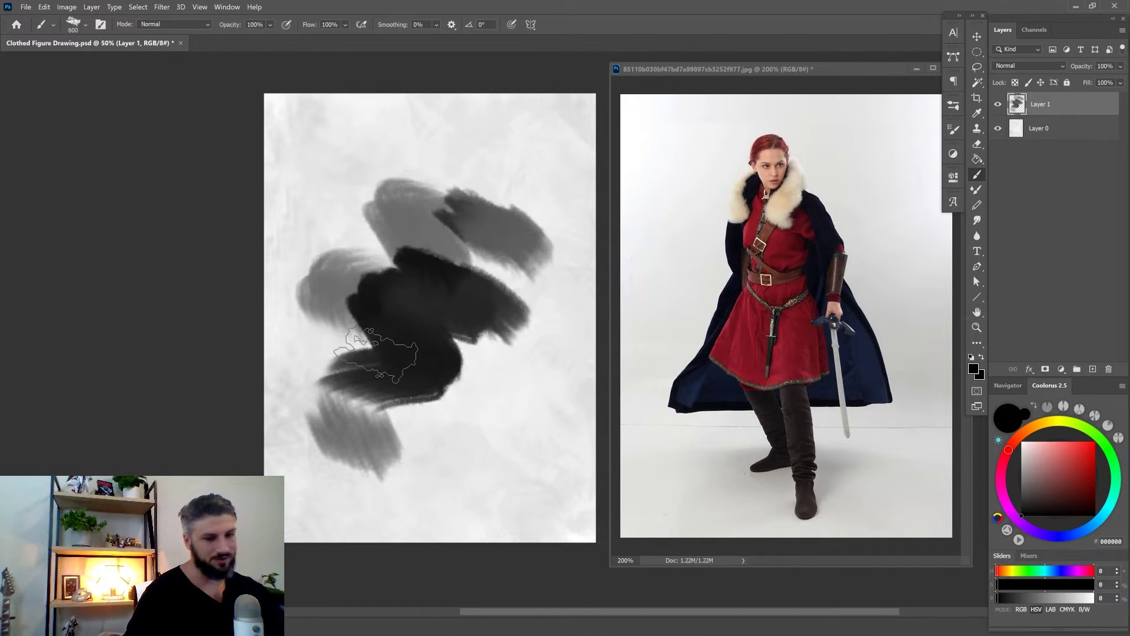
pyautogui.hotkey('ctrl', 'z')
pyautogui.hotkey('ctrl', 'z')
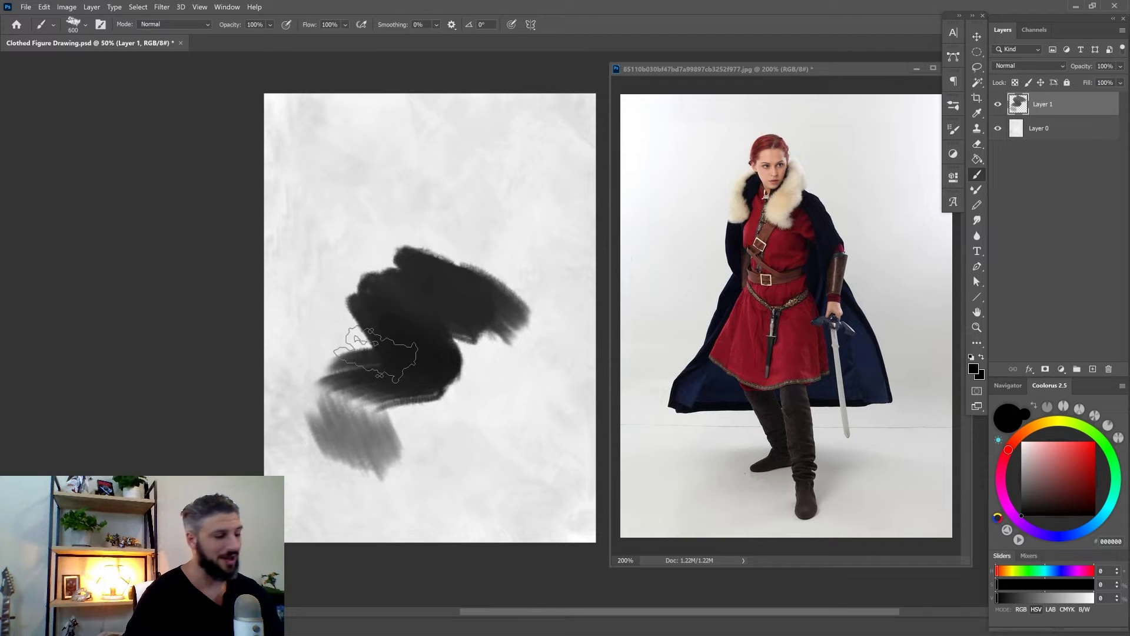
pyautogui.hotkey('ctrl', 'z')
pyautogui.hotkey('ctrl', 'z')
# - Reduce the brush size to 10 px for thin sketch lines
pyautogui.press('[')
pyautogui.press('[')
pyautogui.press('[')
pyautogui.press('[')
pyautogui.press('[')
pyautogui.press('[')
pyautogui.press('[')
pyautogui.press('[')
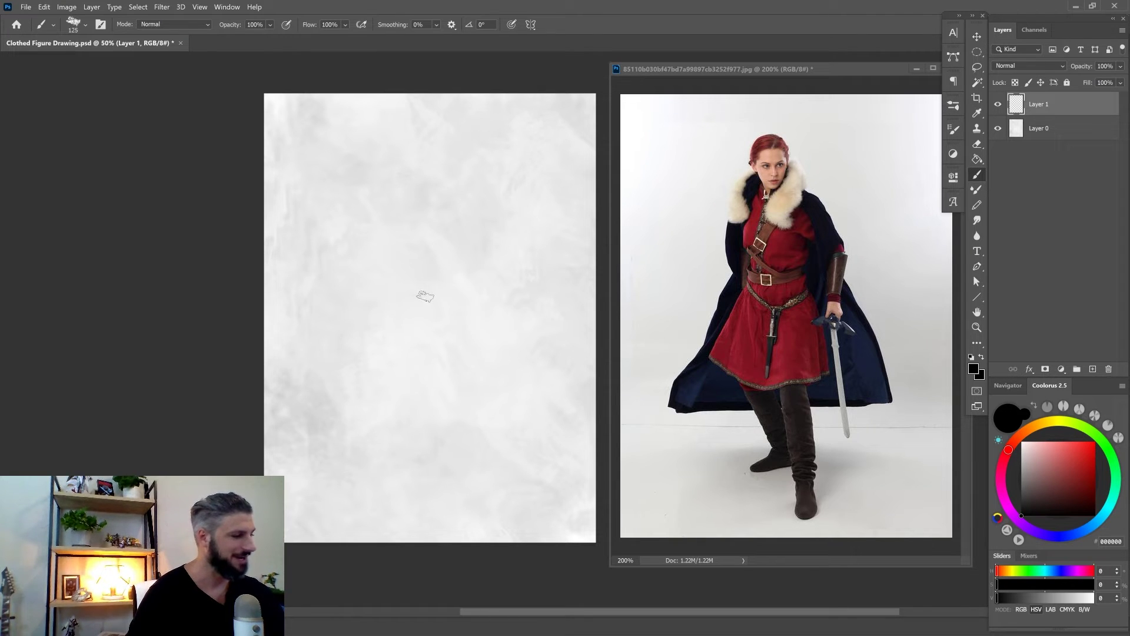
pyautogui.press('[')
pyautogui.press('[')
pyautogui.press('[')
pyautogui.press('[')
pyautogui.press('[')
pyautogui.press('[')
pyautogui.press('[')
pyautogui.press('[')
pyautogui.press('[')
pyautogui.press('[')
pyautogui.press('[')
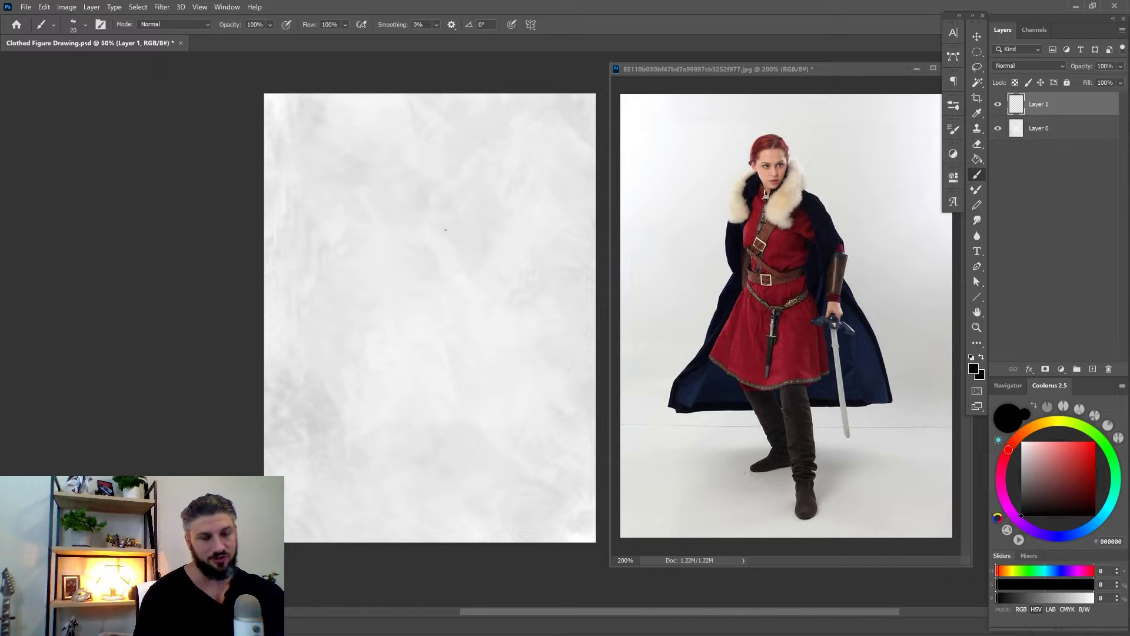
pyautogui.press('[')
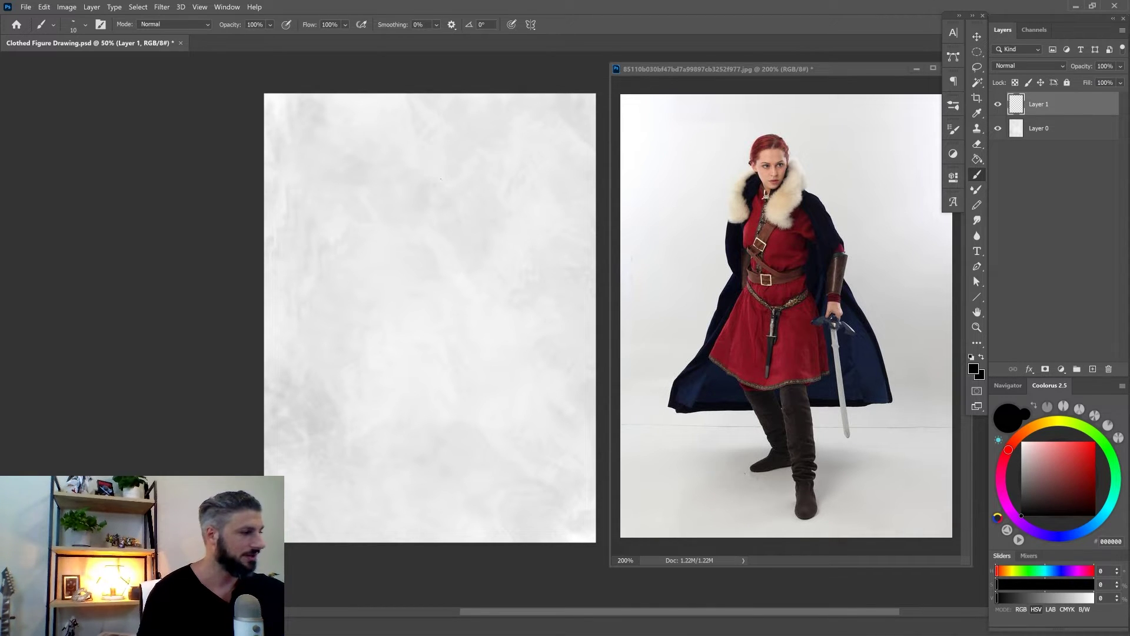
# - Sketch the head near the top of the canvas as an oval with a tapered jaw, curved eye line and vertical centre line
pyautogui.moveTo(441, 172)
pyautogui.mouseDown()
pyautogui.moveTo(441, 145)
pyautogui.moveTo(414, 149)
pyautogui.moveTo(408, 175)
pyautogui.moveTo(424, 148)
pyautogui.moveTo(410, 193)
pyautogui.moveTo(442, 183)
pyautogui.moveTo(418, 194)
pyautogui.moveTo(408, 164)
pyautogui.moveTo(413, 188)
pyautogui.mouseUp()
pyautogui.moveTo(411, 176); pyautogui.dragTo(433, 195)
pyautogui.moveTo(430, 150)
pyautogui.mouseDown()
pyautogui.moveTo(427, 199)
pyautogui.moveTo(429, 182)
pyautogui.moveTo(405, 176)
pyautogui.moveTo(440, 144)
pyautogui.moveTo(428, 141)
pyautogui.moveTo(431, 169)
pyautogui.moveTo(420, 172)
pyautogui.mouseUp()
pyautogui.press('[')
# - Switch to the Eraser and choose the Soft Eraser brush preset
pyautogui.press('e')
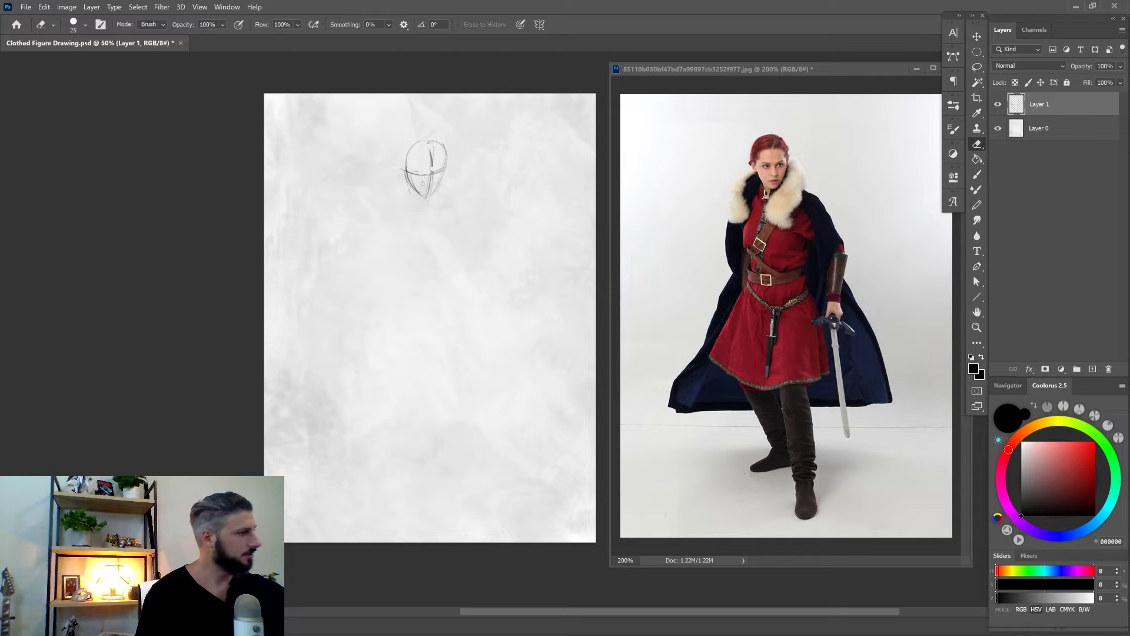
pyautogui.rightClick(425, 158)
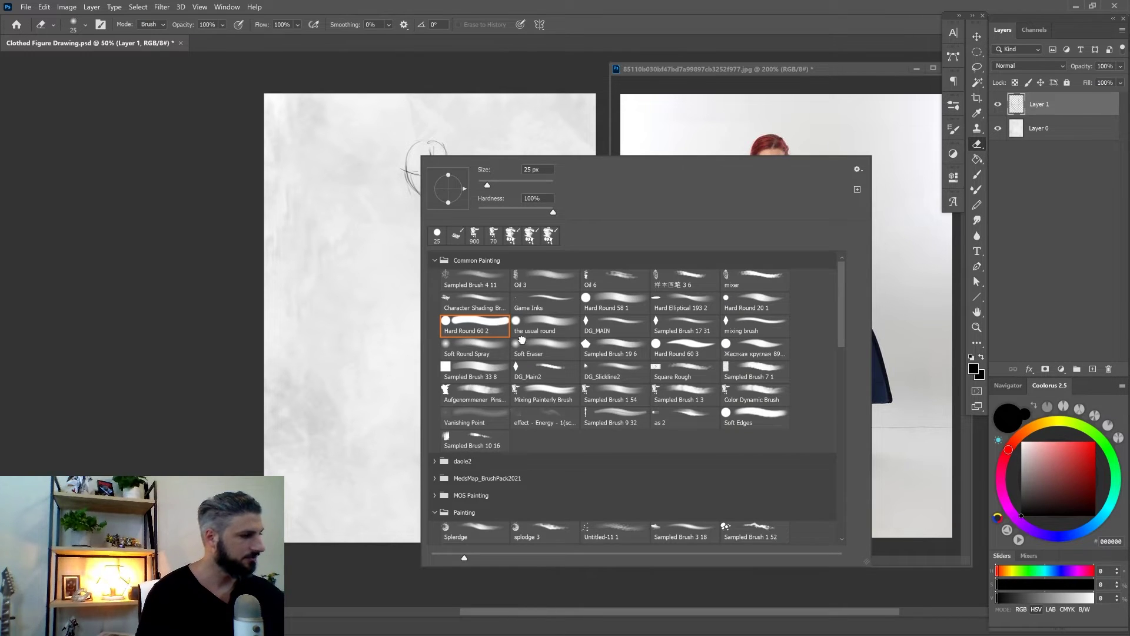
pyautogui.click(522, 340)
pyautogui.press('Return')
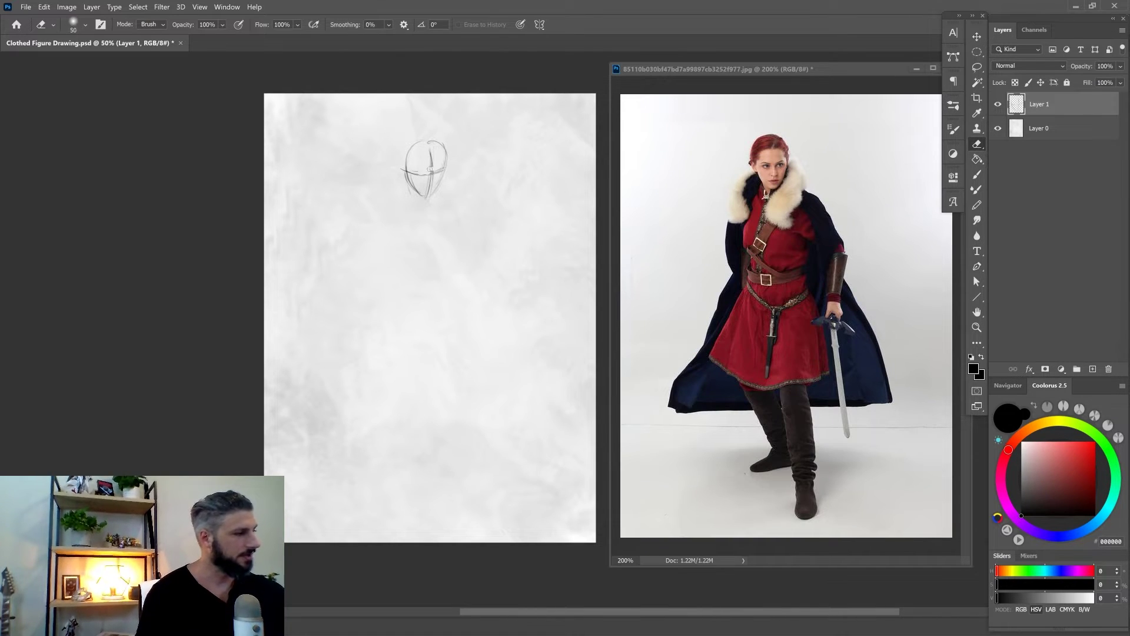
# - Darken the face's centre line with the Brush and sketch a curved gesture line from the chin down through the torso
pyautogui.press('b')
pyautogui.moveTo(429, 141); pyautogui.dragTo(432, 188)
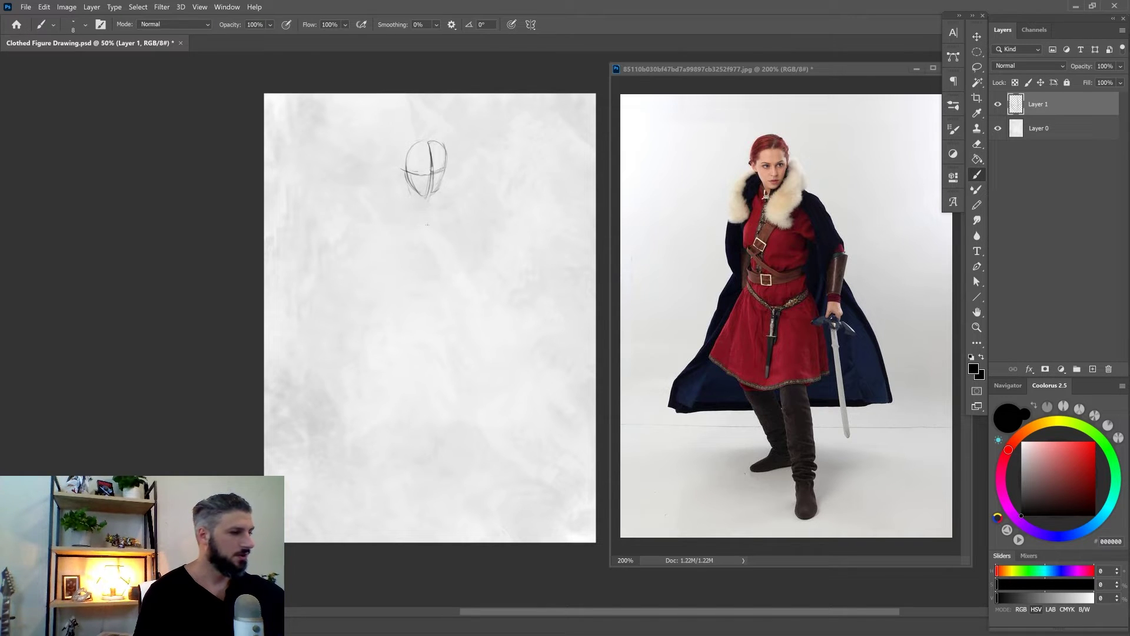
pyautogui.moveTo(428, 197); pyautogui.dragTo(416, 265)
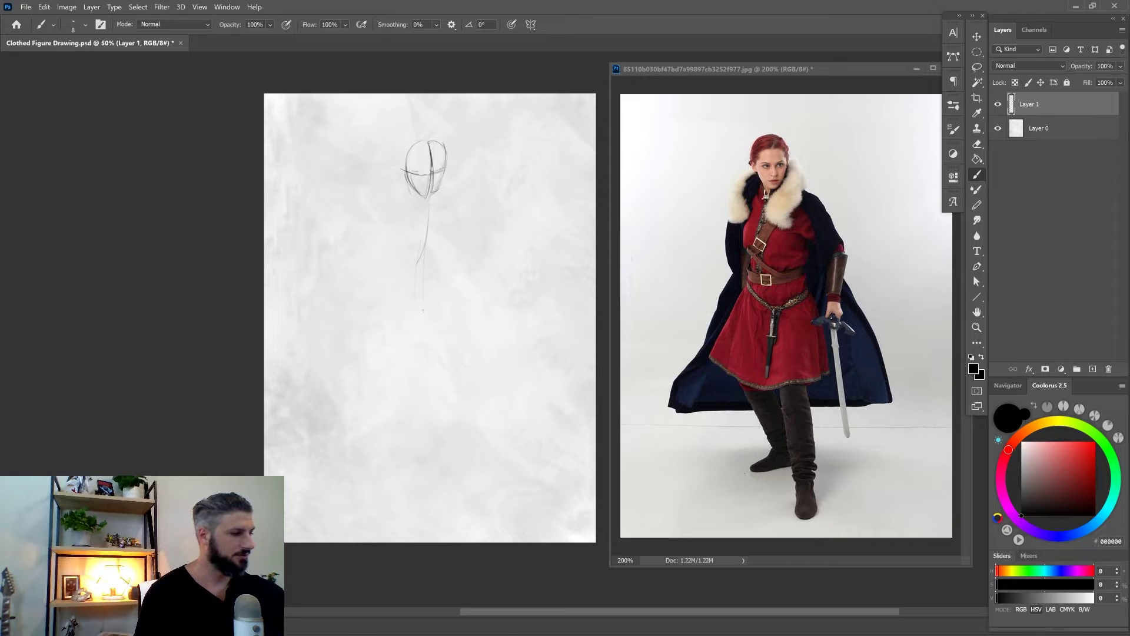
pyautogui.moveTo(425, 321); pyautogui.dragTo(422, 355)
pyautogui.moveTo(431, 197); pyautogui.dragTo(422, 357)
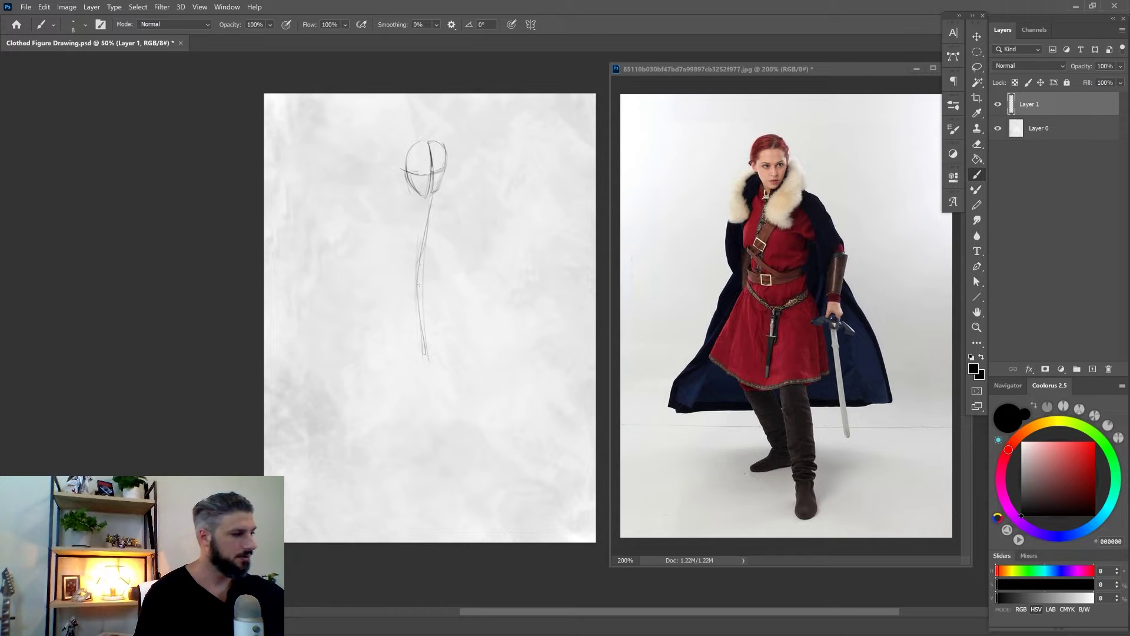
# - Sketch the ribcage as a rounded form below the head, closing it at the waist with curved lines
pyautogui.moveTo(454, 249); pyautogui.dragTo(435, 275)
pyautogui.moveTo(456, 209)
pyautogui.mouseDown()
pyautogui.moveTo(400, 208)
pyautogui.moveTo(399, 263)
pyautogui.moveTo(393, 210)
pyautogui.moveTo(404, 276)
pyautogui.moveTo(444, 282)
pyautogui.moveTo(450, 265)
pyautogui.moveTo(432, 283)
pyautogui.moveTo(406, 285)
pyautogui.mouseUp()
pyautogui.moveTo(436, 281)
pyautogui.mouseDown()
pyautogui.moveTo(410, 292)
pyautogui.moveTo(408, 266)
pyautogui.moveTo(427, 281)
pyautogui.moveTo(405, 292)
pyautogui.mouseUp()
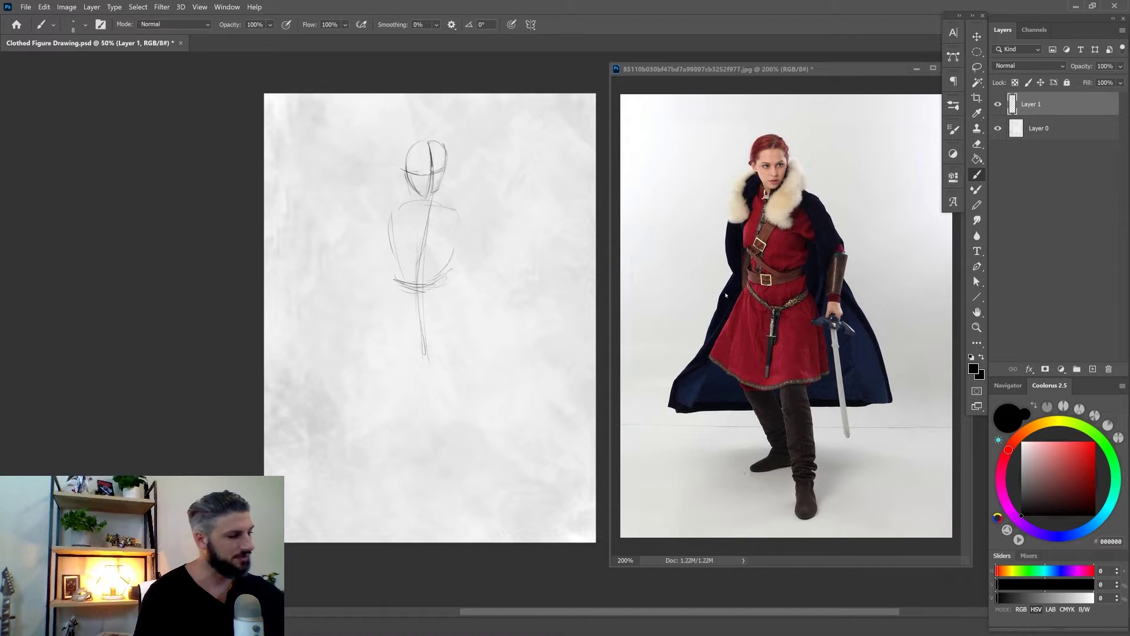
# - Sketch horizontal and curved waistline examples in the empty area beside the torso and lightly erase the middle and upper lines
pyautogui.moveTo(548, 273)
pyautogui.mouseDown()
pyautogui.moveTo(517, 287)
pyautogui.moveTo(494, 277)
pyautogui.moveTo(510, 286)
pyautogui.mouseUp()
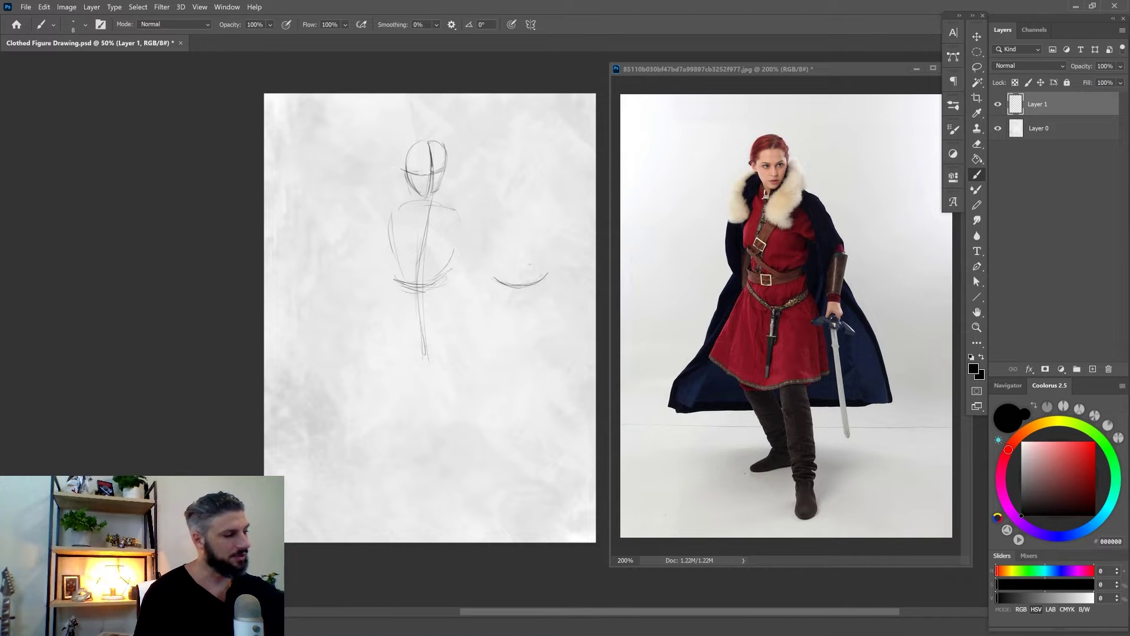
pyautogui.moveTo(546, 265); pyautogui.dragTo(488, 266)
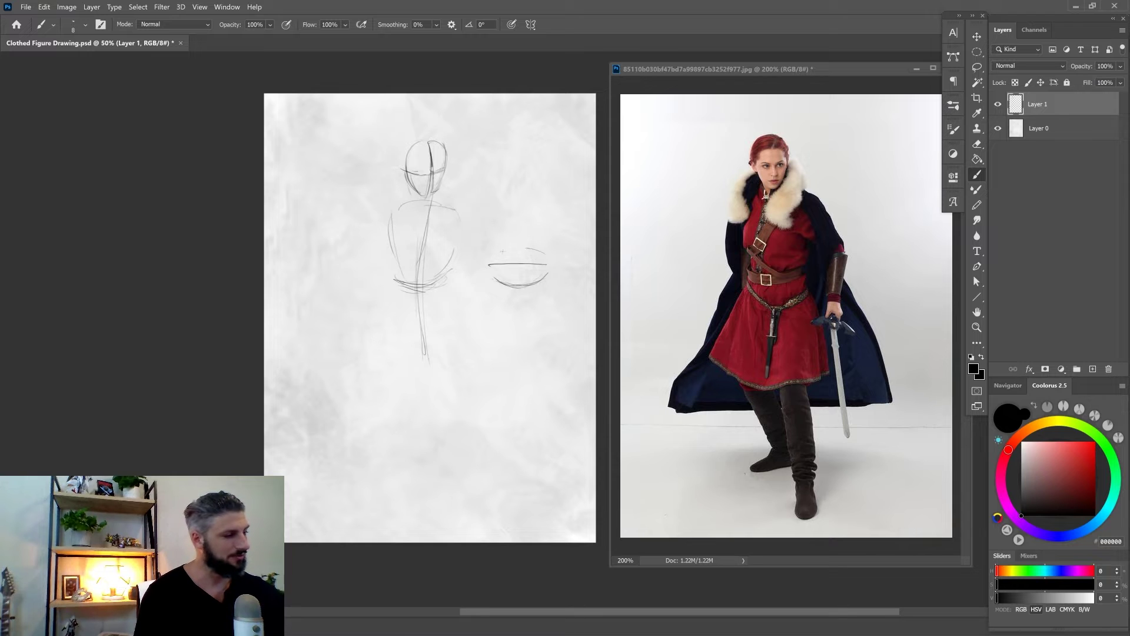
pyautogui.moveTo(547, 253); pyautogui.dragTo(494, 260)
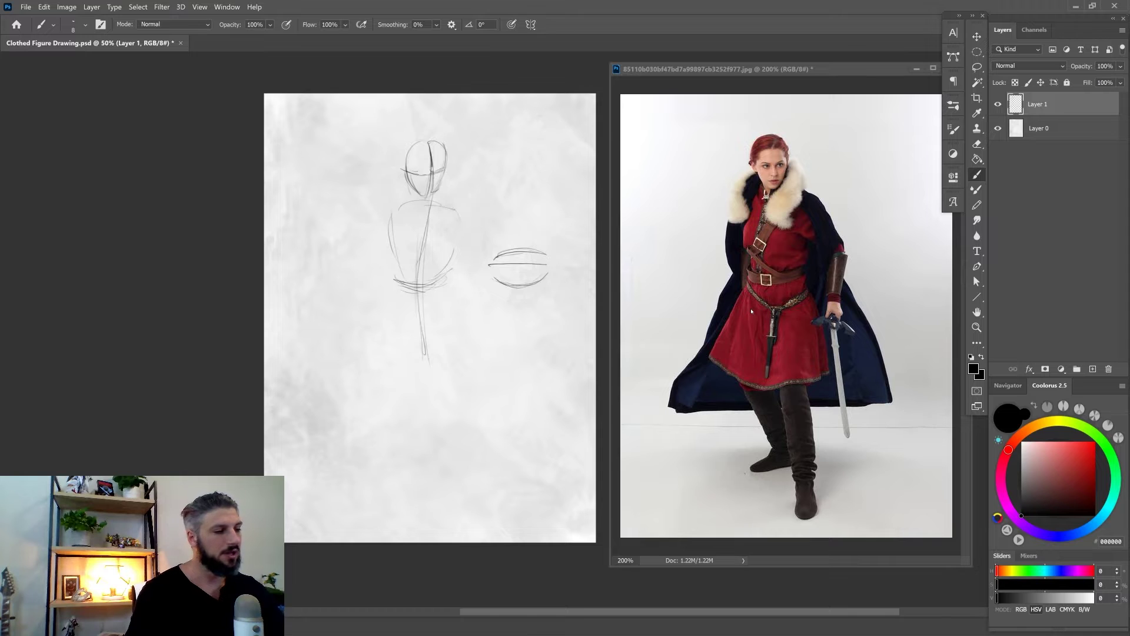
pyautogui.moveTo(509, 285); pyautogui.dragTo(551, 276)
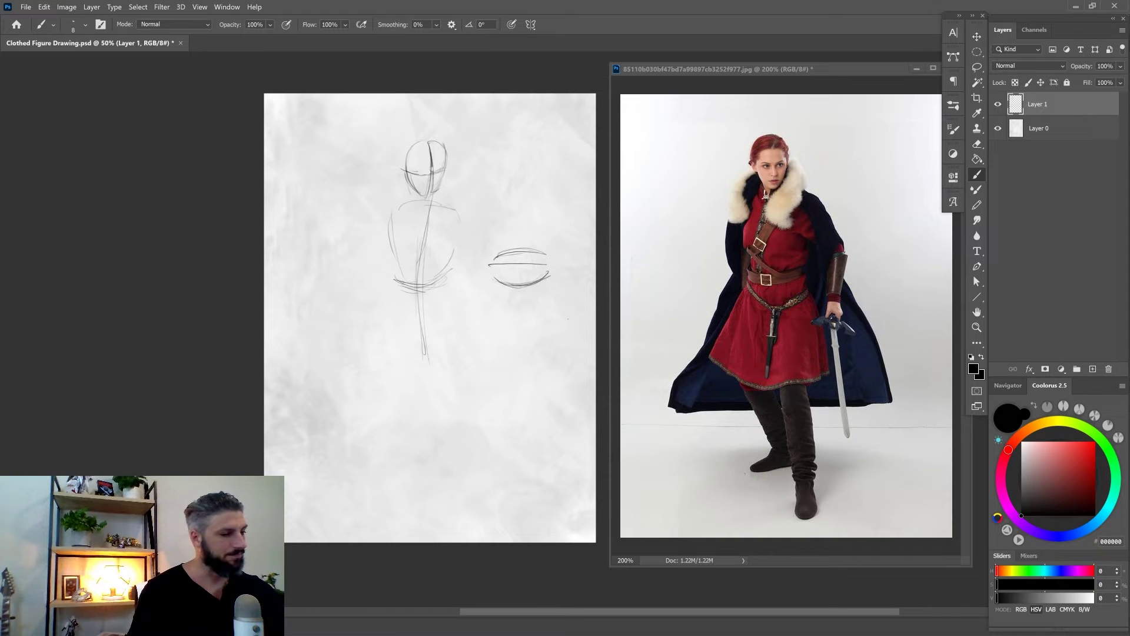
pyautogui.press('e')
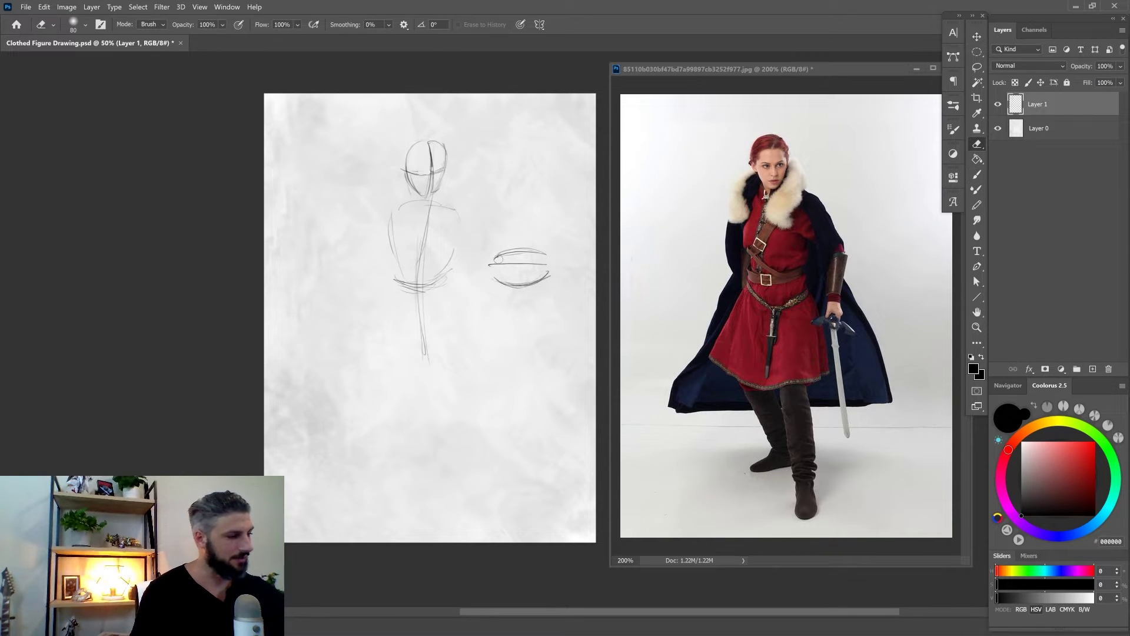
pyautogui.moveTo(488, 263)
pyautogui.mouseDown()
pyautogui.moveTo(512, 260)
pyautogui.moveTo(539, 284)
pyautogui.moveTo(551, 277)
pyautogui.moveTo(516, 283)
pyautogui.moveTo(557, 241)
pyautogui.moveTo(554, 271)
pyautogui.mouseUp()
# - Build the side example into a tapered, bucket-like cylinder with elliptical ends, and erase it
pyautogui.press('b')
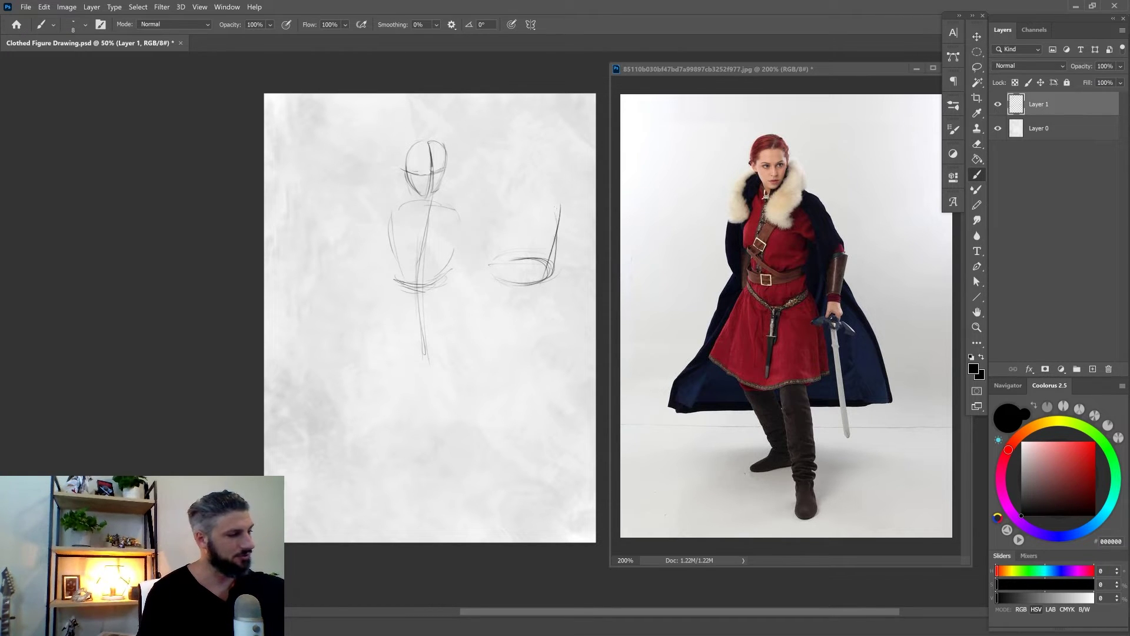
pyautogui.moveTo(500, 200); pyautogui.dragTo(560, 201)
pyautogui.moveTo(480, 236); pyautogui.dragTo(487, 254)
pyautogui.moveTo(476, 209); pyautogui.dragTo(487, 248)
pyautogui.moveTo(497, 196)
pyautogui.mouseDown()
pyautogui.moveTo(537, 193)
pyautogui.moveTo(486, 214)
pyautogui.moveTo(547, 217)
pyautogui.mouseUp()
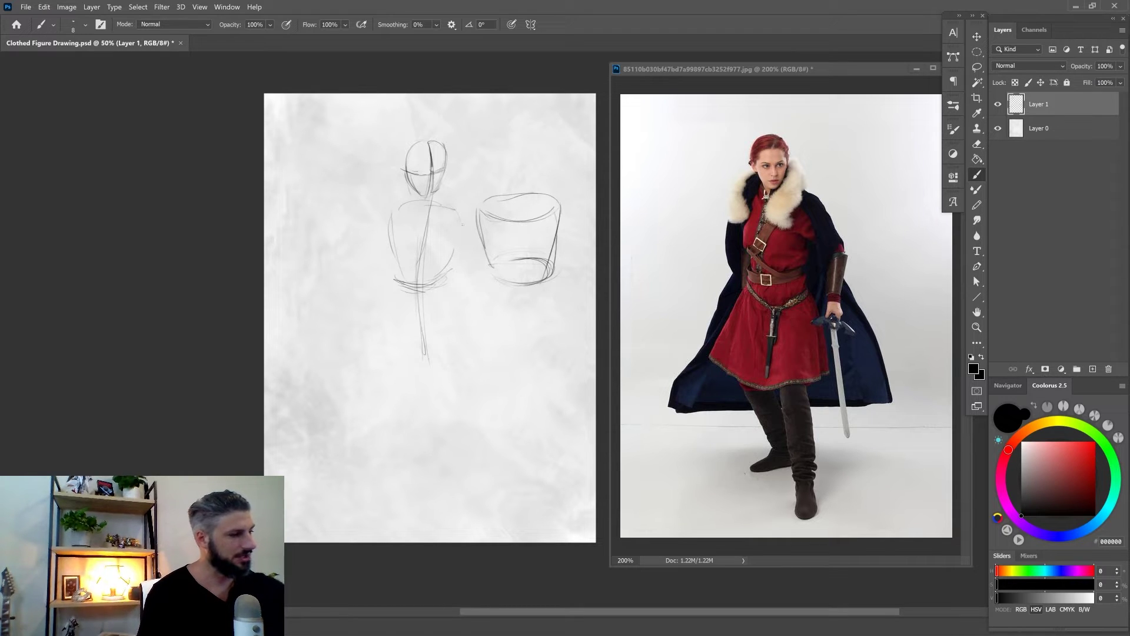
pyautogui.press('e')
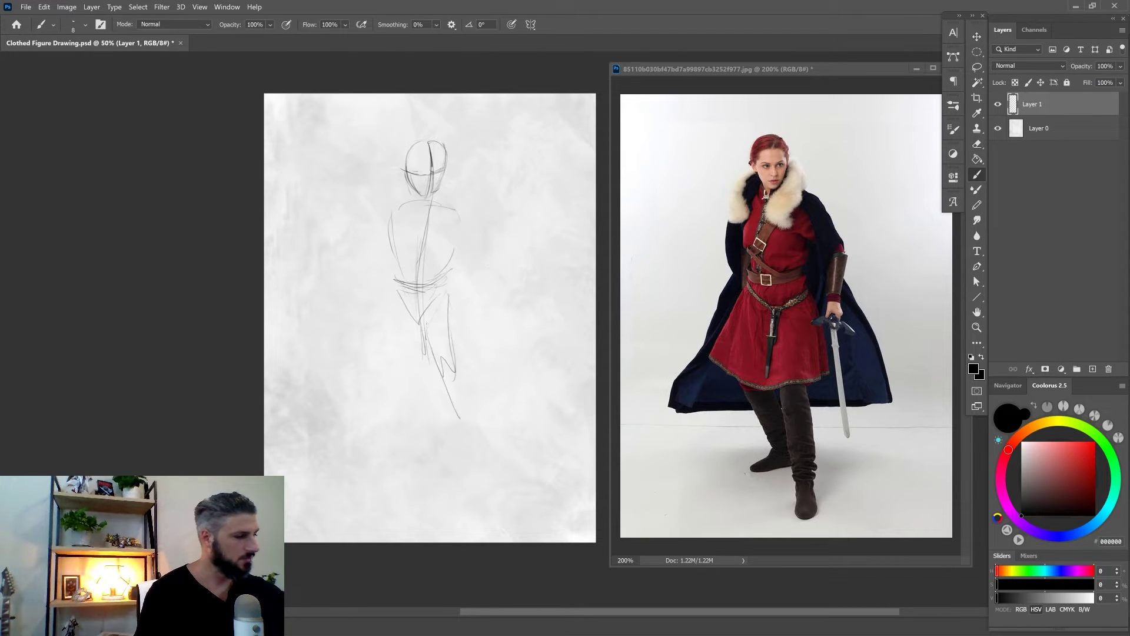
# - Sketch the forward weight-bearing leg from the hip through the thigh and knee to the shin and foot
pyautogui.moveTo(455, 386); pyautogui.dragTo(459, 320)
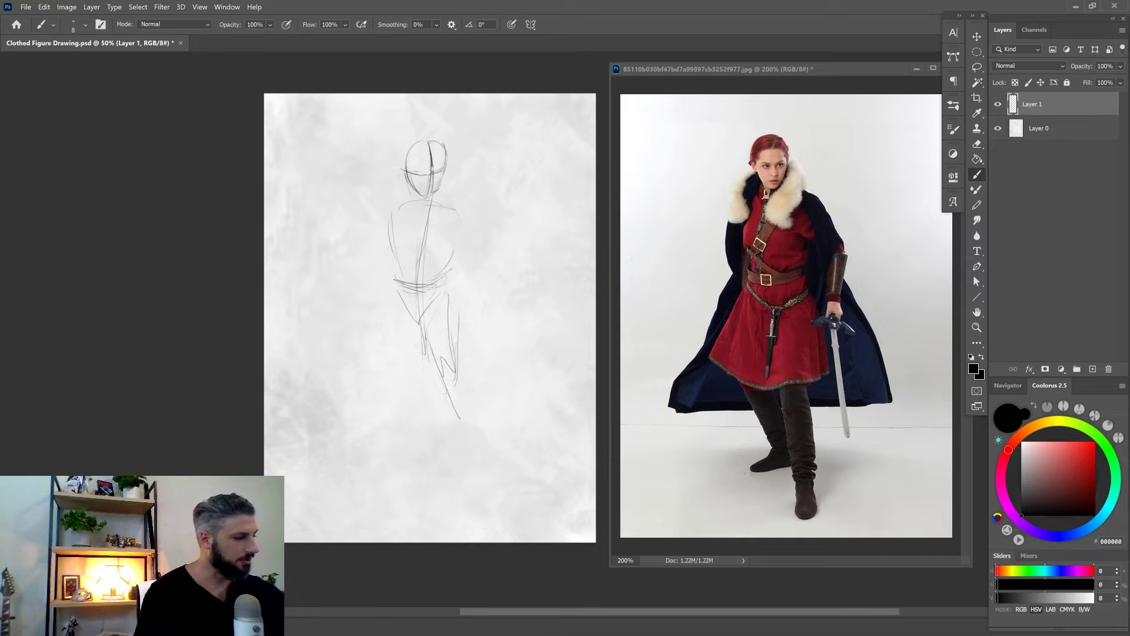
pyautogui.moveTo(445, 375); pyautogui.dragTo(453, 383)
pyautogui.moveTo(447, 305); pyautogui.dragTo(441, 393)
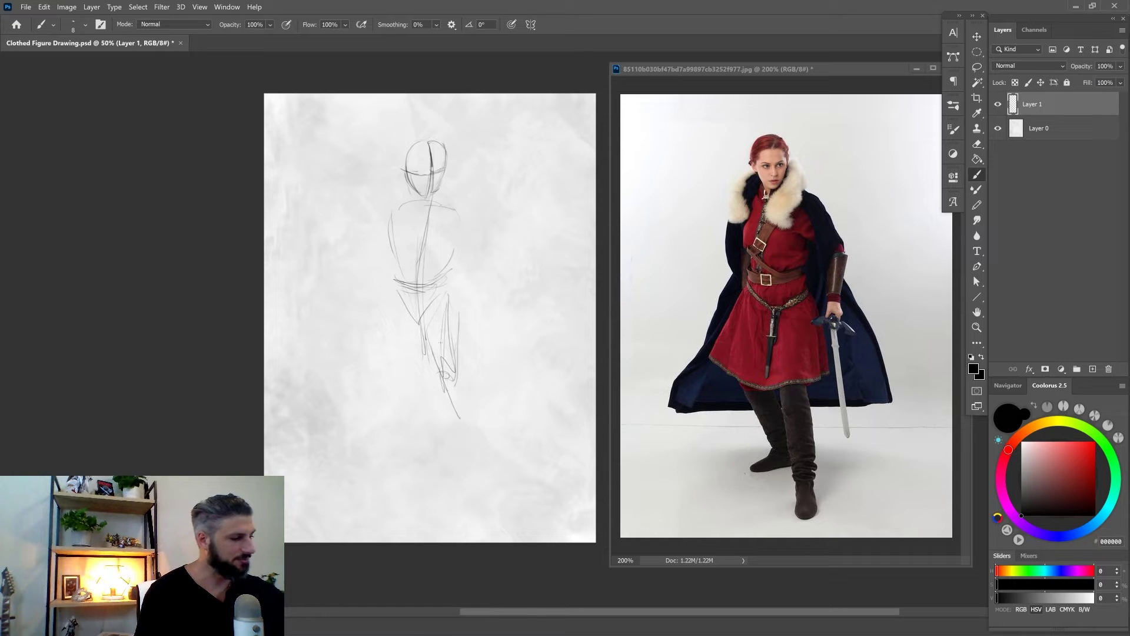
pyautogui.moveTo(441, 345); pyautogui.dragTo(439, 367)
pyautogui.moveTo(448, 420); pyautogui.dragTo(453, 456)
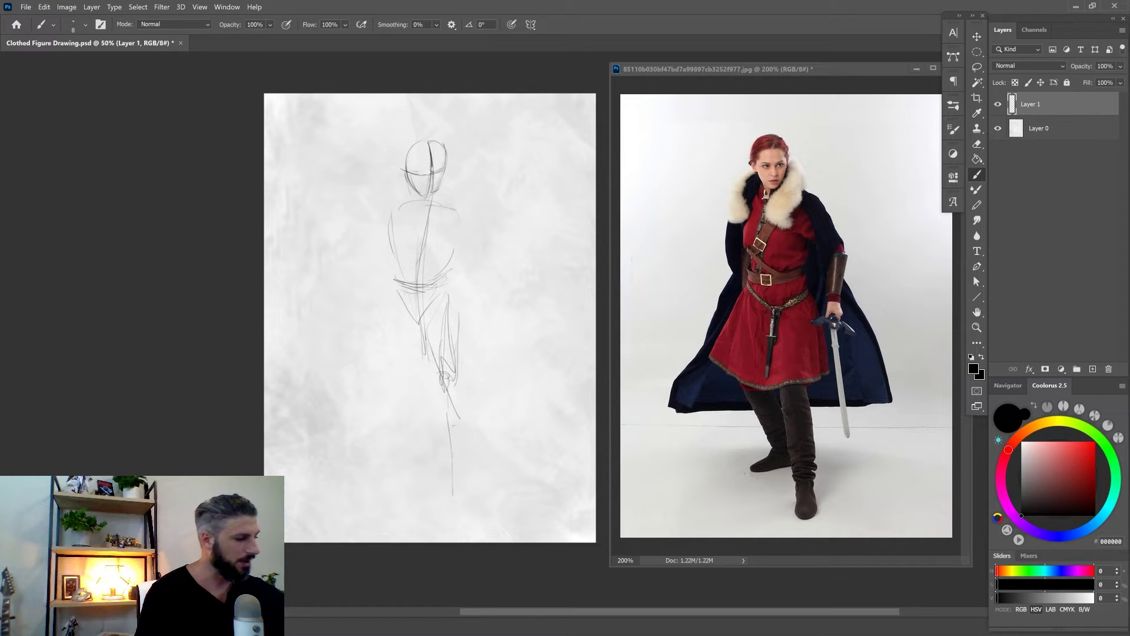
pyautogui.moveTo(445, 383); pyautogui.dragTo(447, 511)
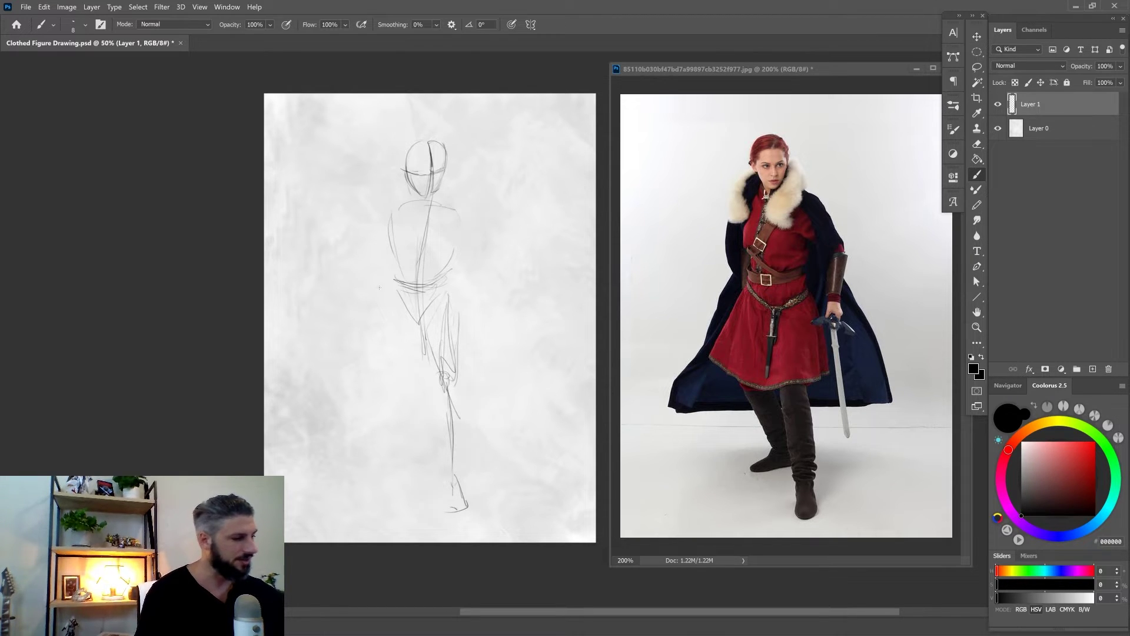
# - Sketch the other leg's thigh down to the knee and add calf contours to the weight-bearing leg
pyautogui.moveTo(424, 359)
pyautogui.mouseDown()
pyautogui.moveTo(443, 389)
pyautogui.moveTo(434, 380)
pyautogui.mouseUp()
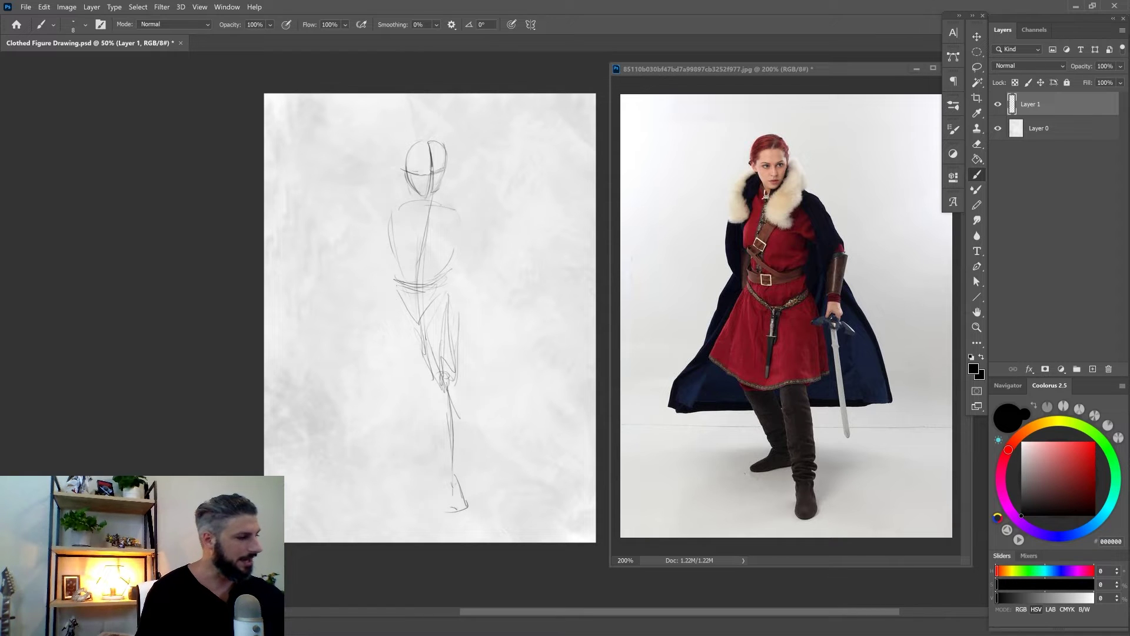
pyautogui.moveTo(396, 281)
pyautogui.mouseDown()
pyautogui.moveTo(386, 336)
pyautogui.moveTo(401, 365)
pyautogui.moveTo(415, 349)
pyautogui.mouseUp()
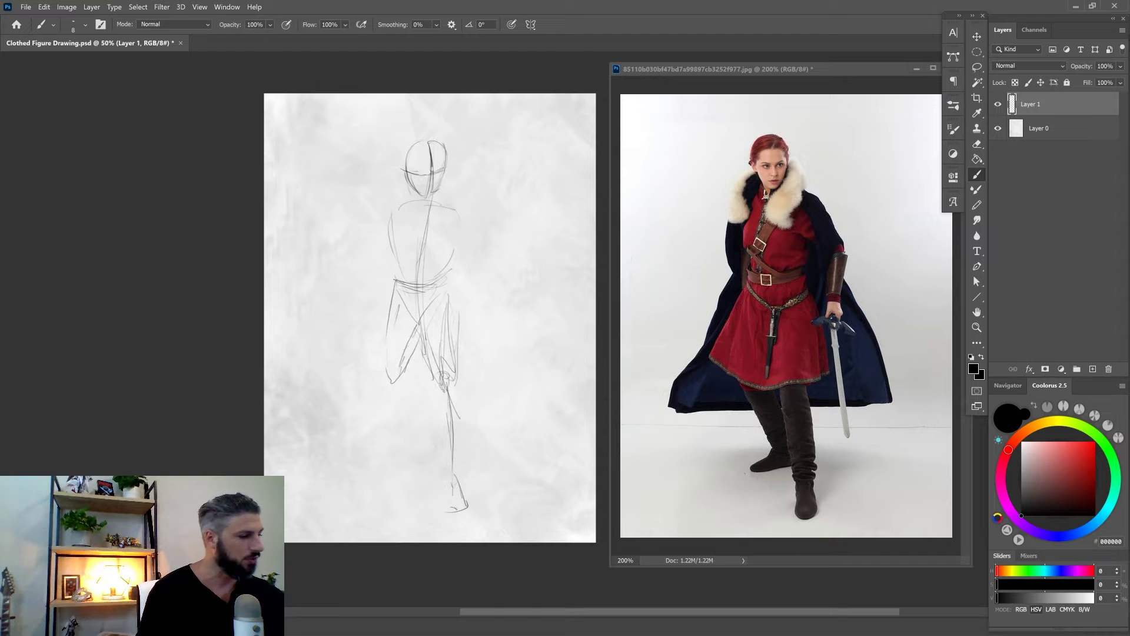
pyautogui.moveTo(439, 396)
pyautogui.mouseDown()
pyautogui.moveTo(434, 424)
pyautogui.moveTo(454, 475)
pyautogui.moveTo(461, 423)
pyautogui.moveTo(457, 458)
pyautogui.mouseUp()
pyautogui.moveTo(452, 374); pyautogui.dragTo(453, 385)
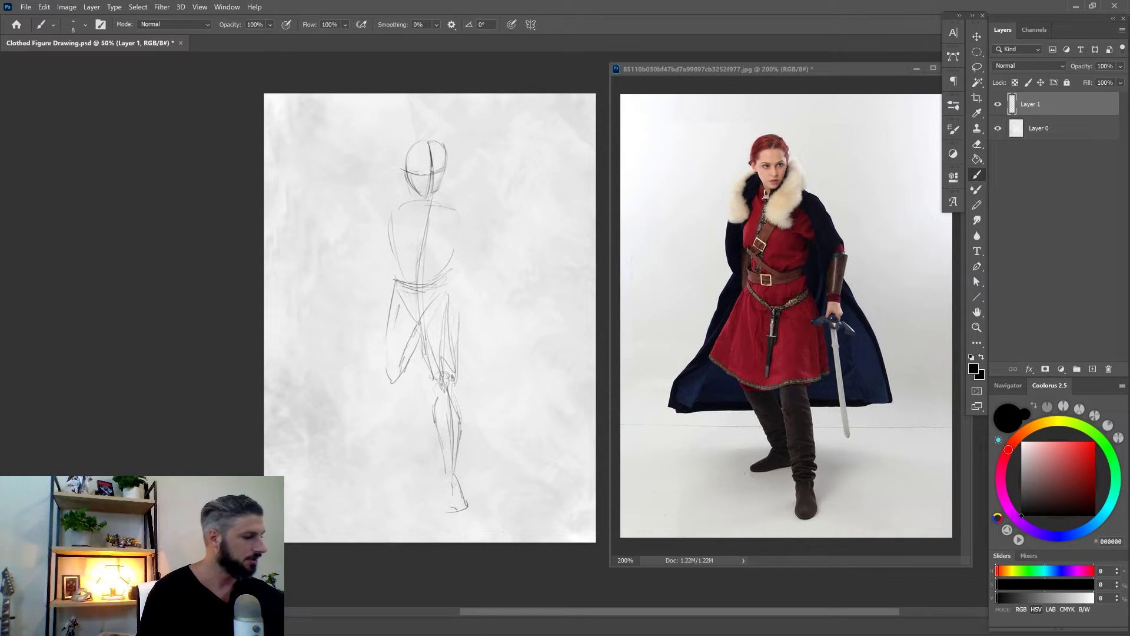
# - Sketch the bent sword arm with its shoulder muscle, and refine the neck slope, chest line and torso sides
pyautogui.moveTo(449, 201)
pyautogui.mouseDown()
pyautogui.moveTo(505, 260)
pyautogui.moveTo(494, 317)
pyautogui.moveTo(496, 272)
pyautogui.mouseUp()
pyautogui.moveTo(468, 229); pyautogui.dragTo(498, 267)
pyautogui.moveTo(471, 221)
pyautogui.mouseDown()
pyautogui.moveTo(498, 266)
pyautogui.moveTo(470, 222)
pyautogui.mouseUp()
pyautogui.moveTo(458, 211)
pyautogui.mouseDown()
pyautogui.moveTo(469, 215)
pyautogui.moveTo(456, 230)
pyautogui.moveTo(482, 233)
pyautogui.mouseUp()
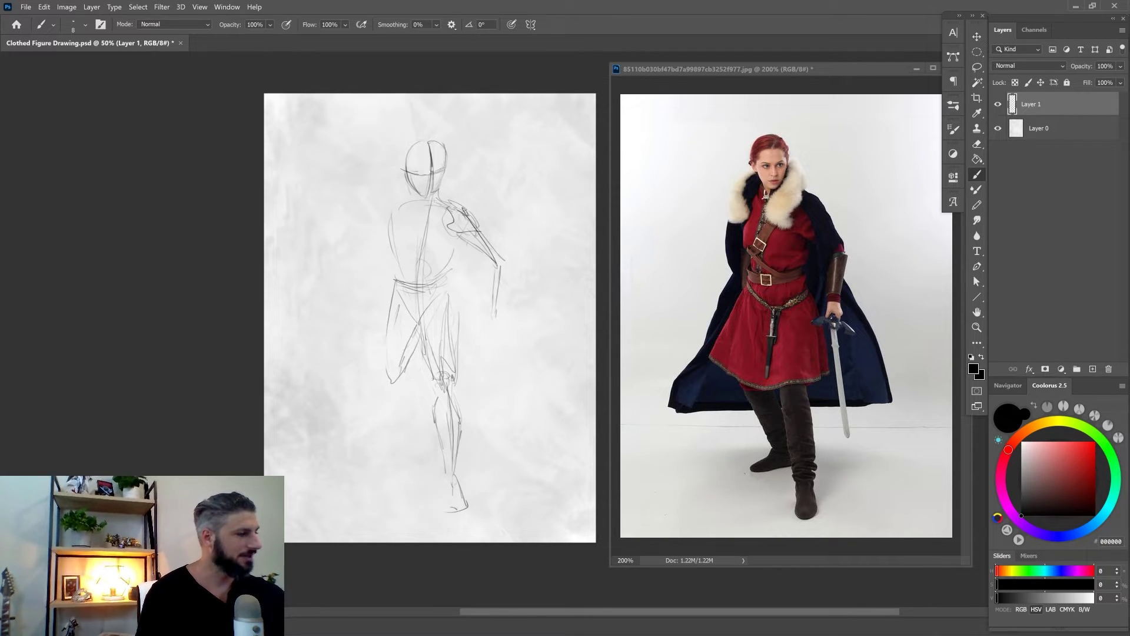
pyautogui.moveTo(434, 192); pyautogui.dragTo(440, 203)
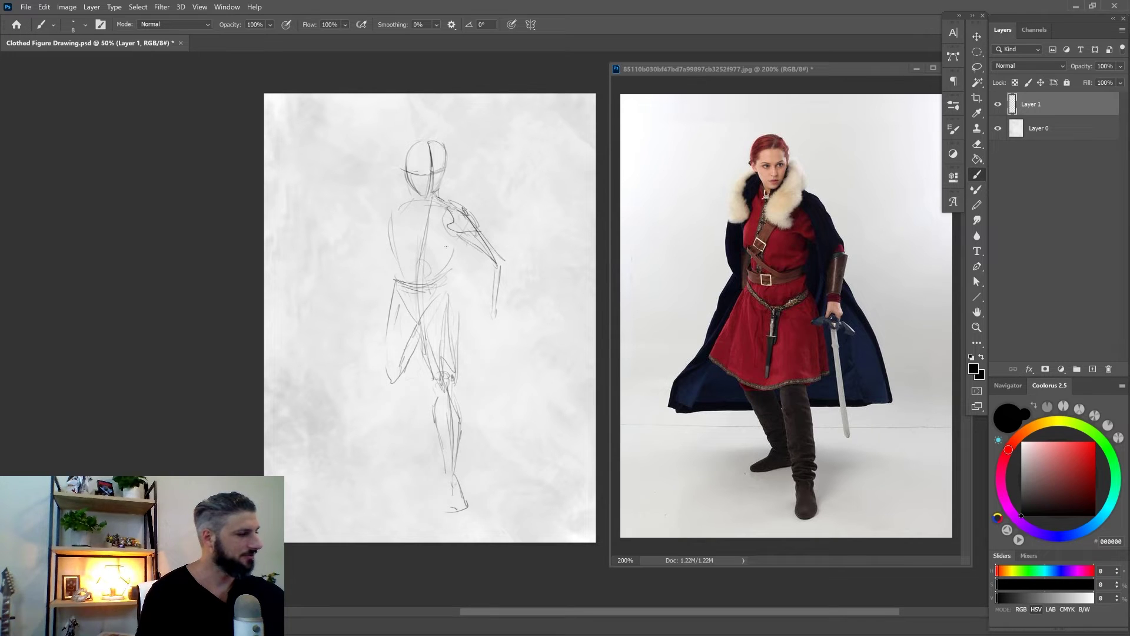
pyautogui.moveTo(445, 252)
pyautogui.mouseDown()
pyautogui.moveTo(401, 248)
pyautogui.moveTo(388, 230)
pyautogui.moveTo(399, 213)
pyautogui.moveTo(451, 248)
pyautogui.moveTo(442, 282)
pyautogui.mouseUp()
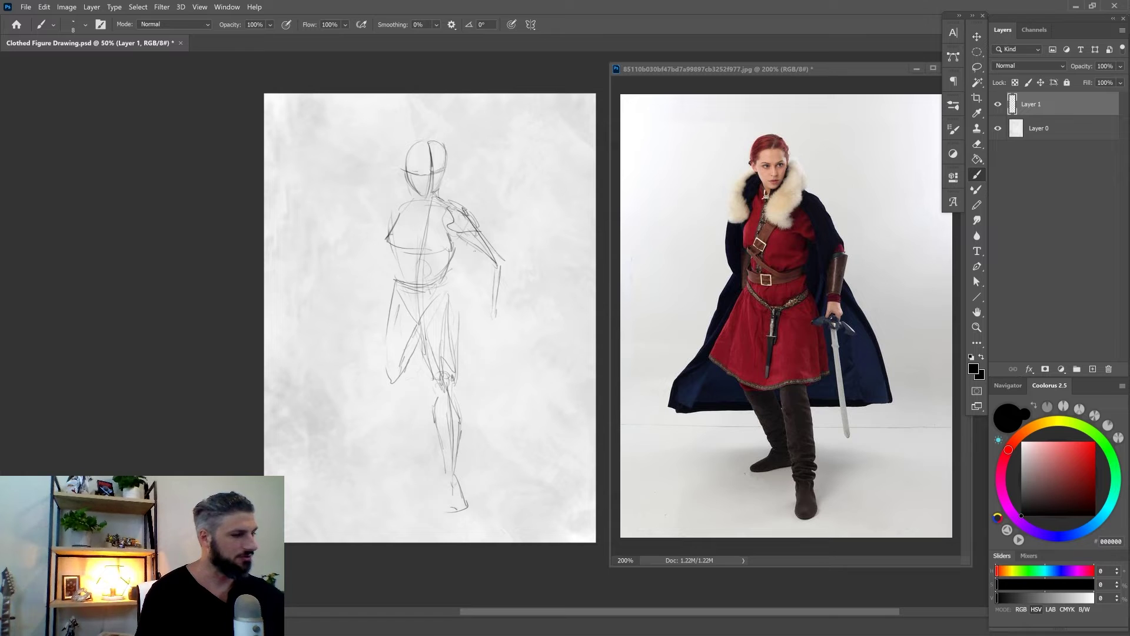
# - Erase the sword arm's elbow area and redraw the upper arm, elbow and forearm with cleaner lines
pyautogui.press('e')
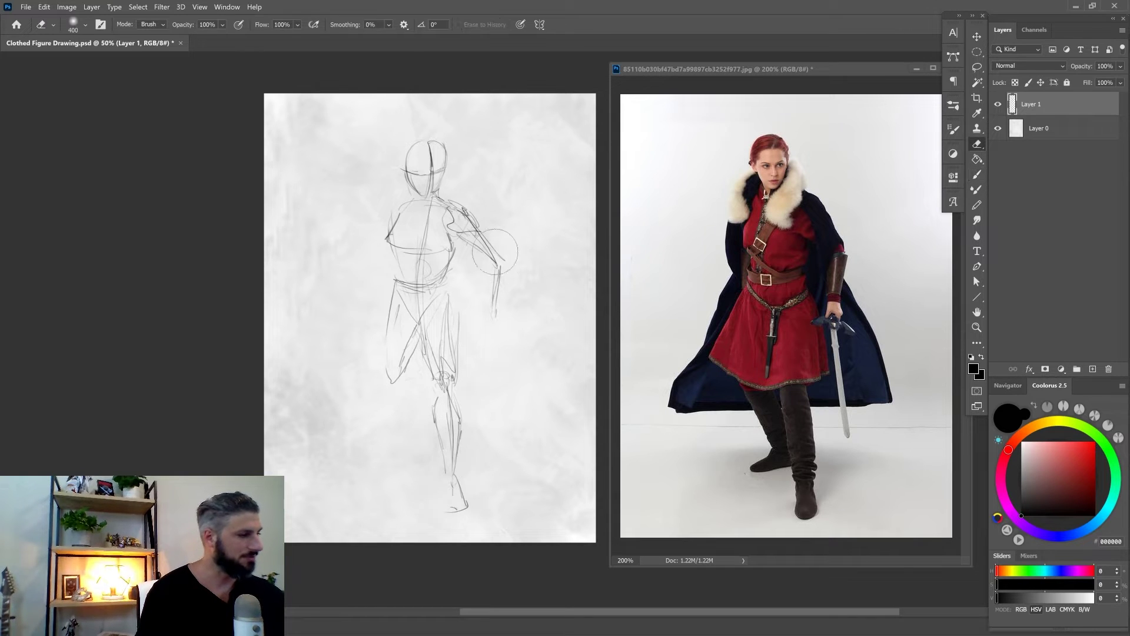
pyautogui.moveTo(498, 242)
pyautogui.mouseDown()
pyautogui.moveTo(508, 270)
pyautogui.moveTo(513, 253)
pyautogui.moveTo(506, 268)
pyautogui.mouseUp()
pyautogui.press('b')
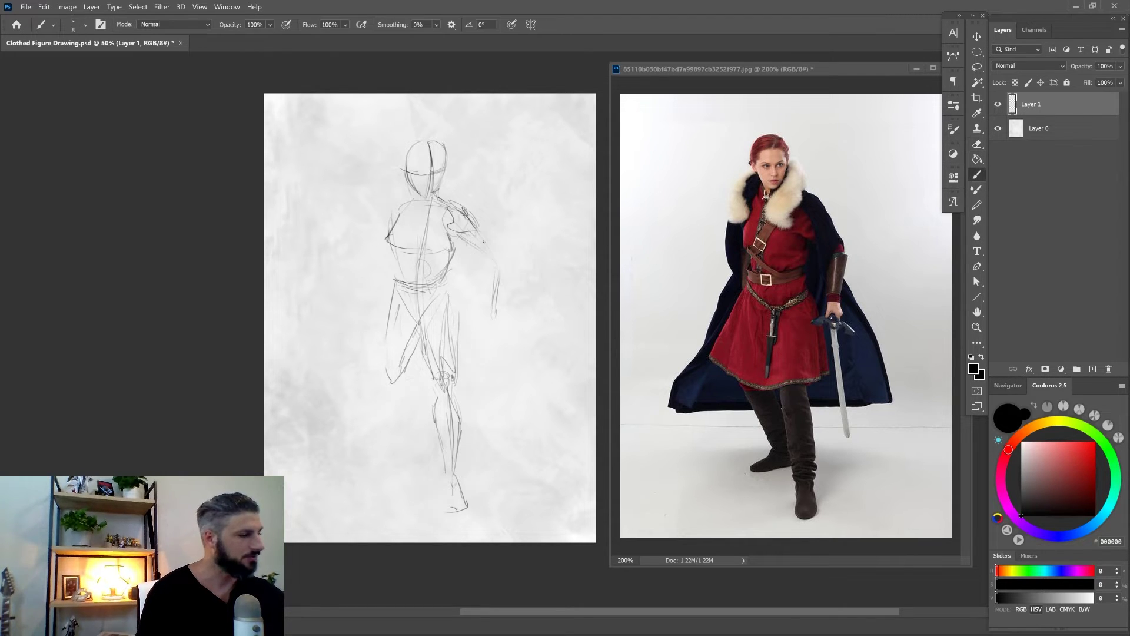
pyautogui.moveTo(476, 229)
pyautogui.mouseDown()
pyautogui.moveTo(498, 265)
pyautogui.moveTo(489, 311)
pyautogui.mouseUp()
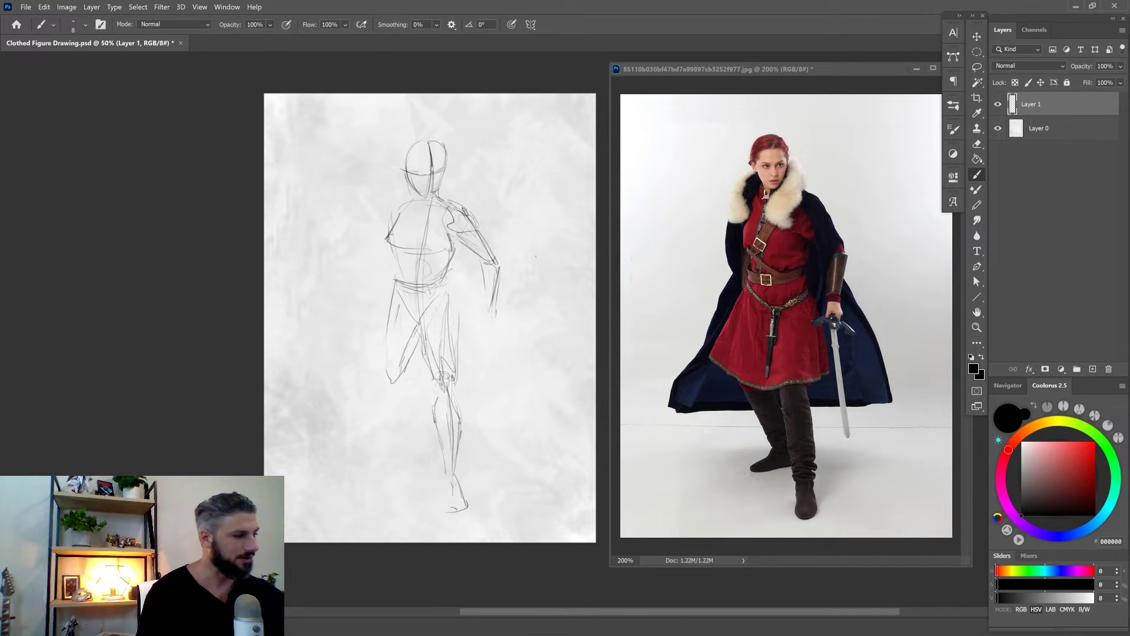
pyautogui.moveTo(515, 211); pyautogui.dragTo(555, 254)
pyautogui.moveTo(547, 297); pyautogui.dragTo(553, 255)
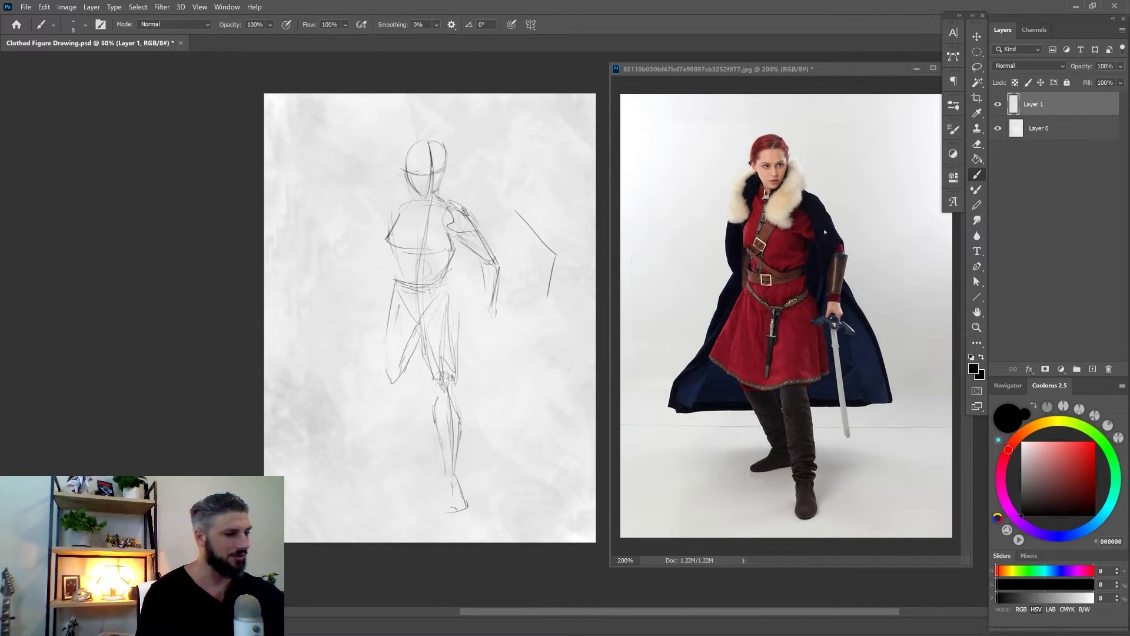
pyautogui.hotkey('ctrl', 'z')
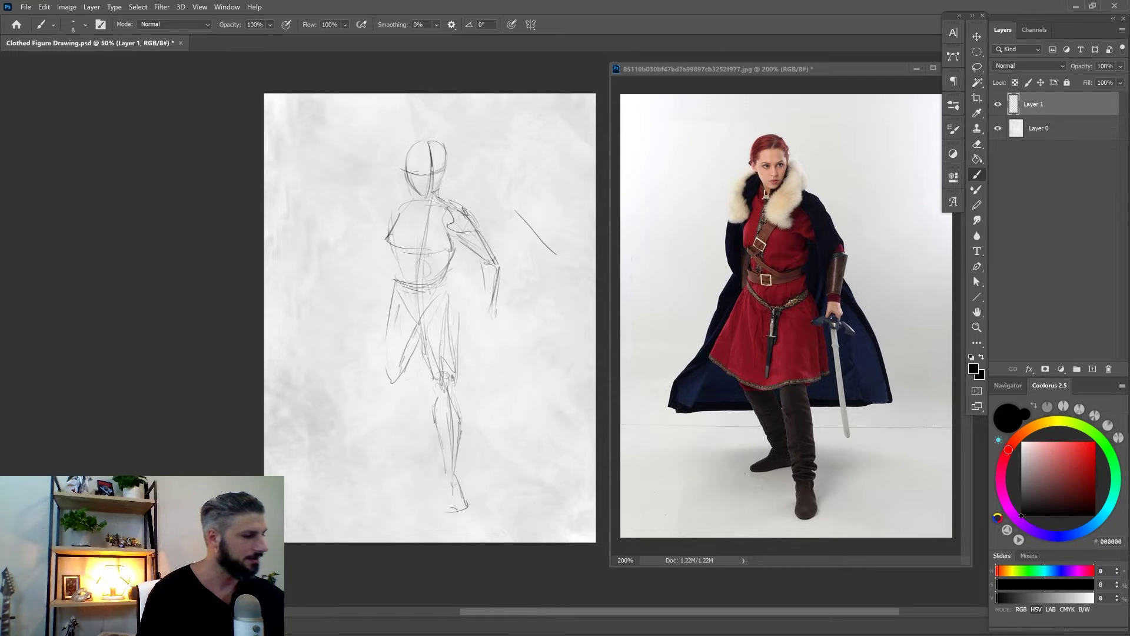
pyautogui.hotkey('ctrl', 'z')
# - Sketch a simple hand shape on the sword arm and block in both lower legs with their feet
pyautogui.moveTo(494, 321); pyautogui.dragTo(478, 319)
pyautogui.moveTo(448, 371); pyautogui.dragTo(465, 508)
pyautogui.moveTo(392, 391)
pyautogui.mouseDown()
pyautogui.moveTo(428, 453)
pyautogui.moveTo(398, 462)
pyautogui.mouseUp()
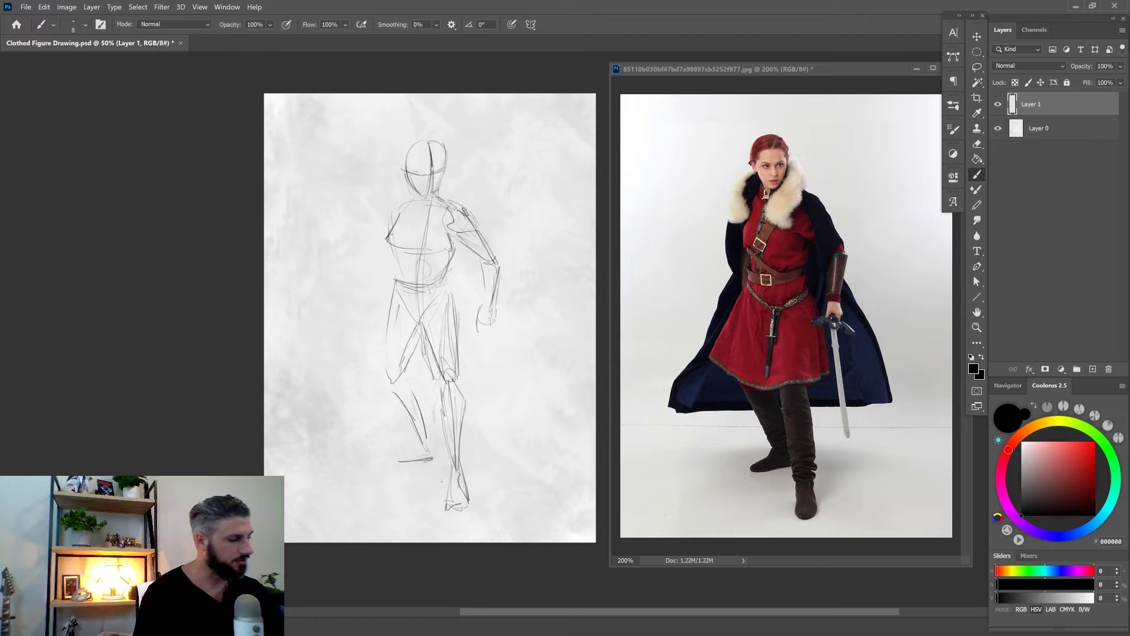
# - Draw guide lines comparing the placement of the rear and front feet, and remove them from the sketch
pyautogui.moveTo(436, 500); pyautogui.dragTo(392, 462)
pyautogui.moveTo(392, 463); pyautogui.dragTo(435, 504)
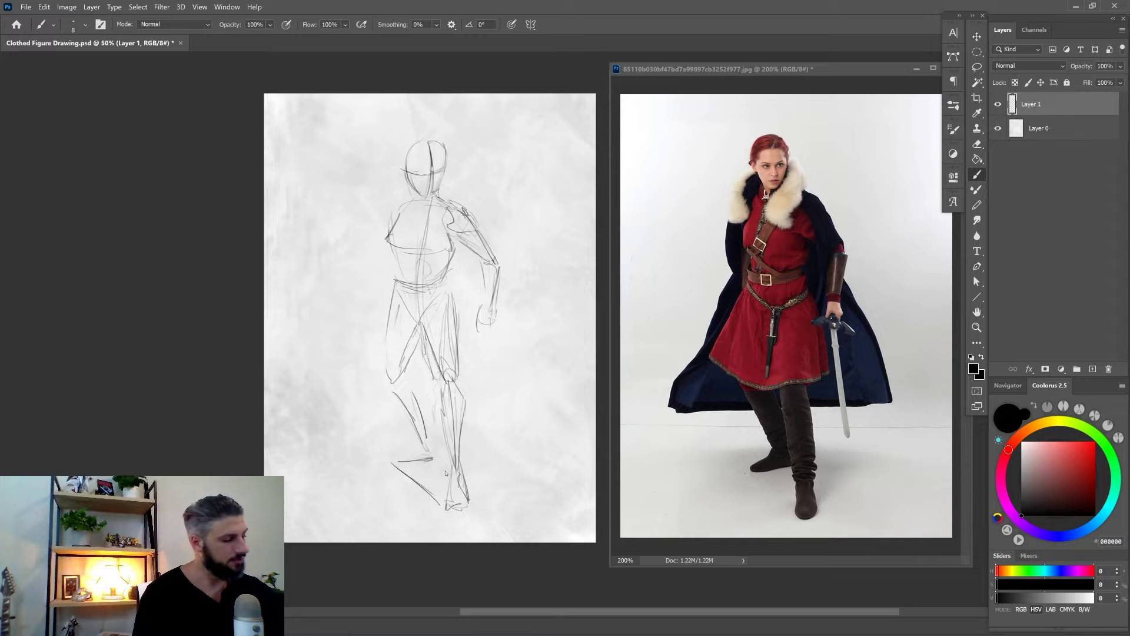
pyautogui.moveTo(395, 466); pyautogui.dragTo(440, 504)
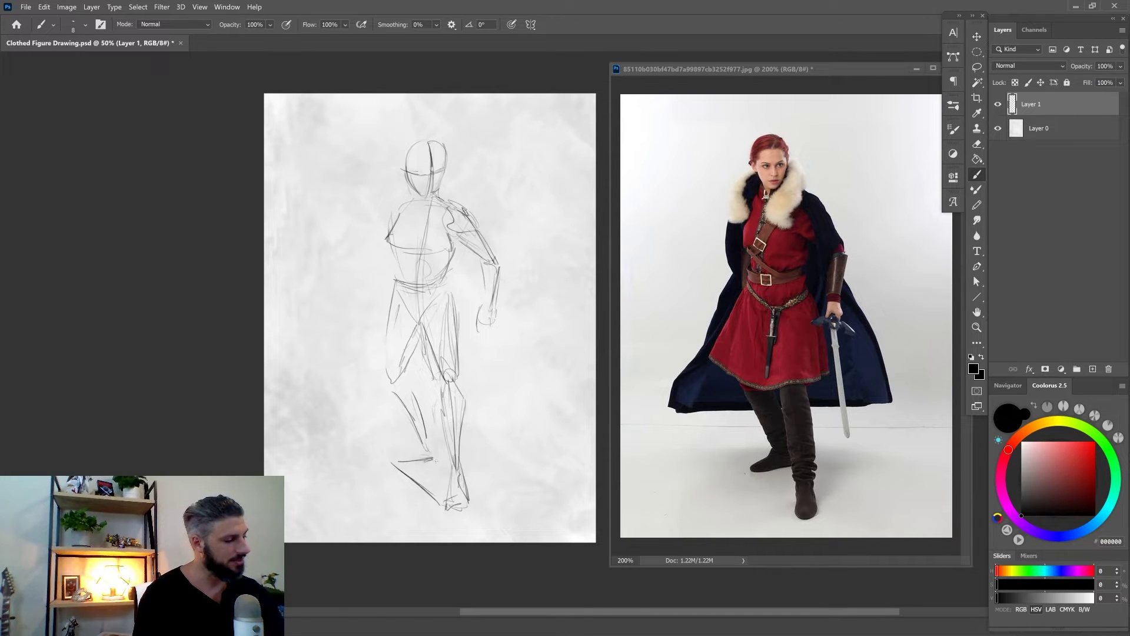
pyautogui.moveTo(396, 465); pyautogui.dragTo(435, 454)
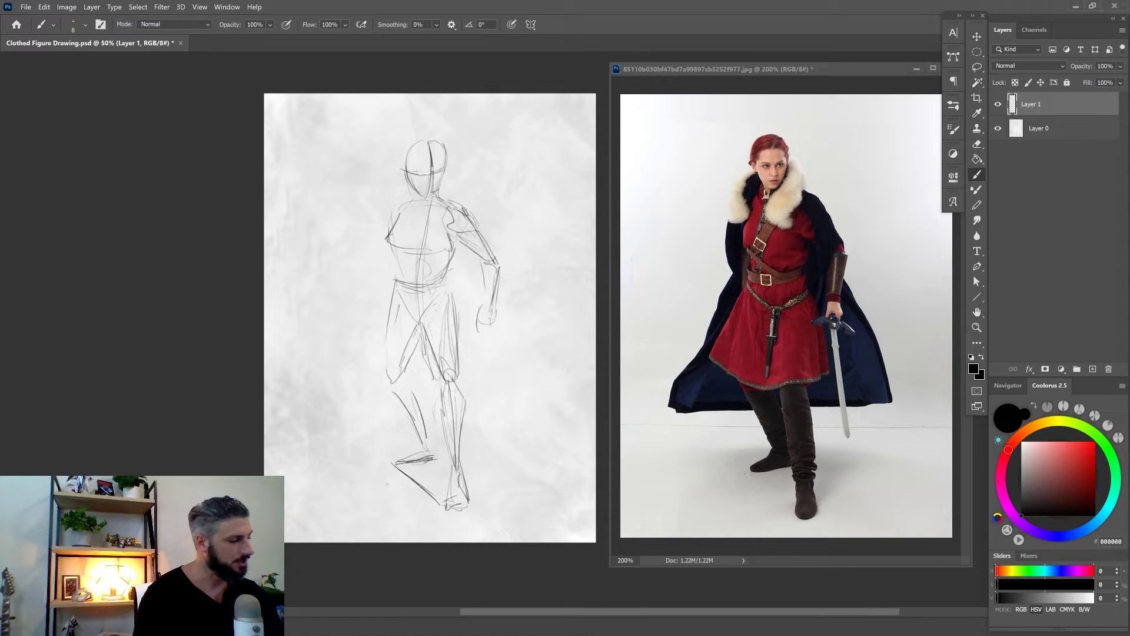
pyautogui.moveTo(427, 496); pyautogui.dragTo(385, 498)
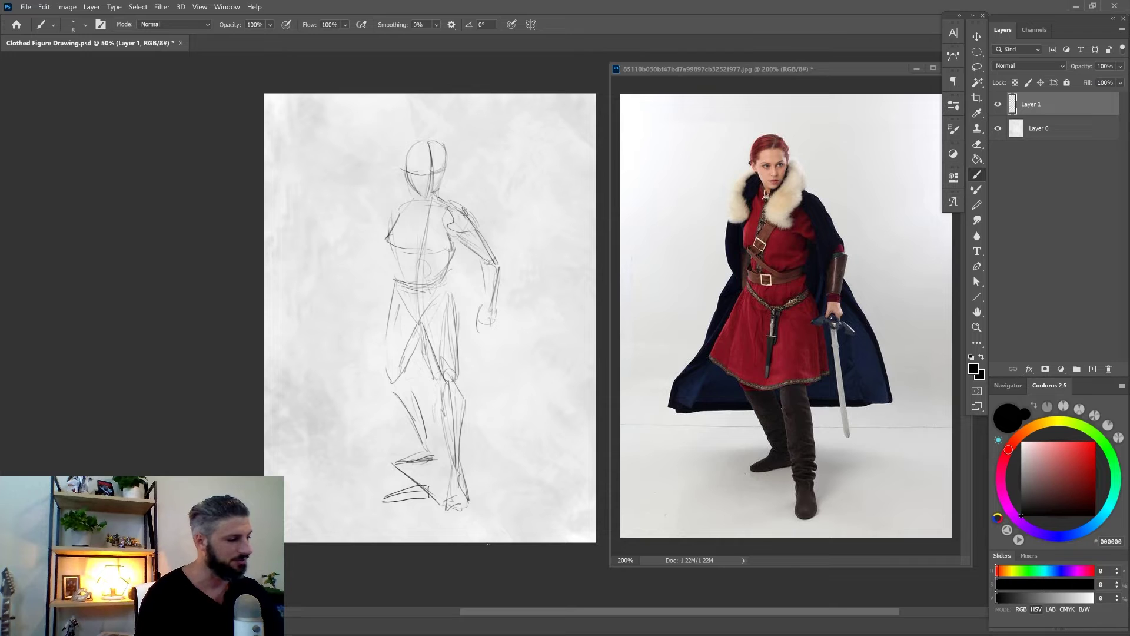
pyautogui.hotkey('ctrl', 'z')
pyautogui.hotkey('ctrl', 'z')
pyautogui.press('e')
pyautogui.moveTo(406, 474); pyautogui.dragTo(419, 500)
# - Complete the rear calf contour and sketch the far arm's visible forearm beside the hip
pyautogui.press('b')
pyautogui.moveTo(437, 441)
pyautogui.mouseDown()
pyautogui.moveTo(411, 385)
pyautogui.moveTo(394, 378)
pyautogui.mouseUp()
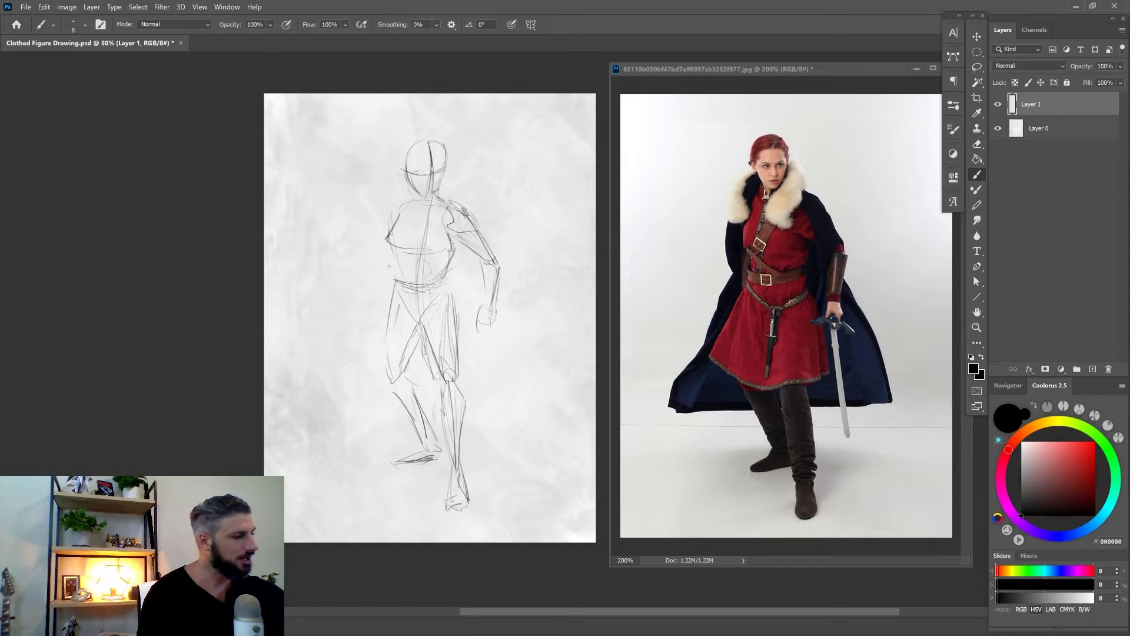
pyautogui.moveTo(388, 266)
pyautogui.mouseDown()
pyautogui.moveTo(385, 290)
pyautogui.moveTo(387, 256)
pyautogui.mouseUp()
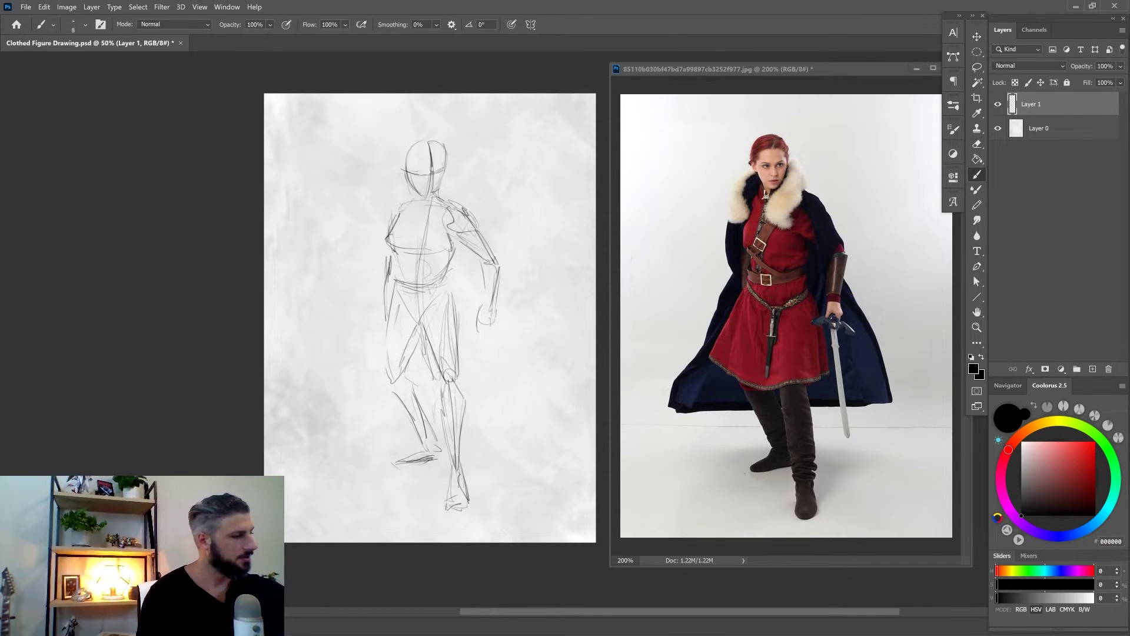
# - Strengthen the far shoulder line and refine the contour of the head
pyautogui.moveTo(406, 202); pyautogui.dragTo(398, 205)
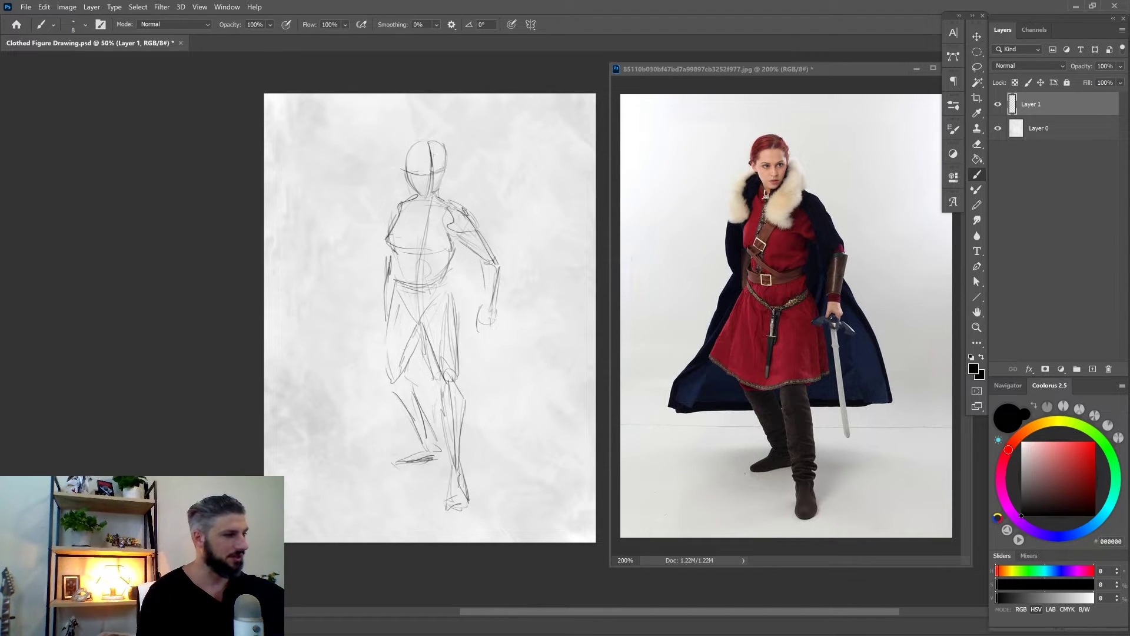
pyautogui.moveTo(435, 142)
pyautogui.mouseDown()
pyautogui.moveTo(445, 167)
pyautogui.moveTo(442, 152)
pyautogui.moveTo(460, 158)
pyautogui.moveTo(424, 195)
pyautogui.mouseUp()
pyautogui.press('e')
pyautogui.press('b')
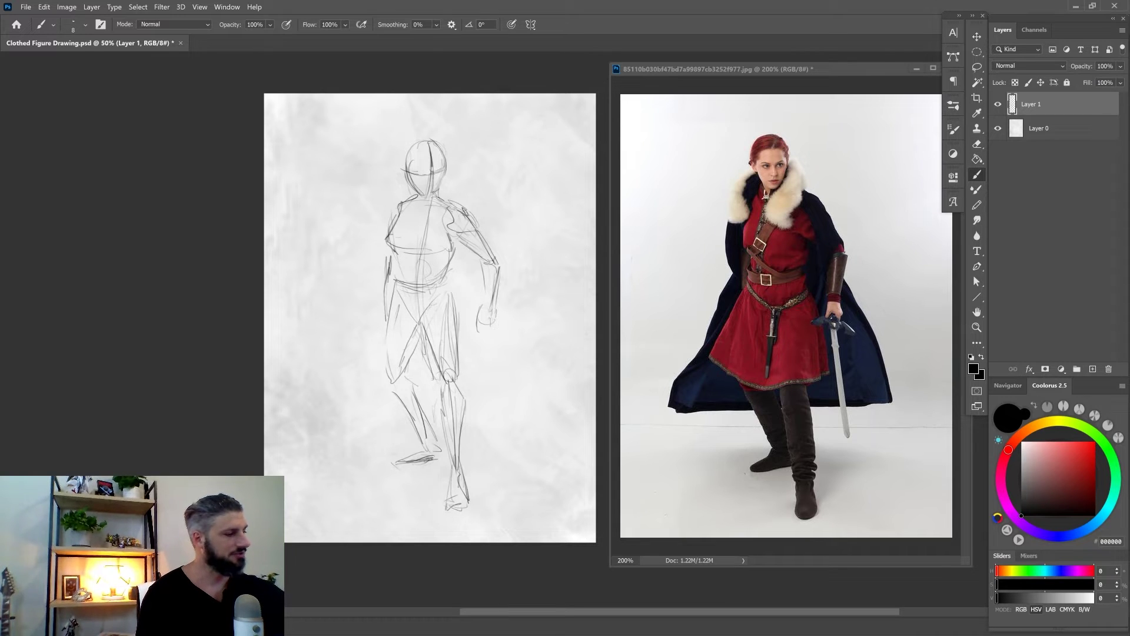
# - Redraw the sword arm's forearm with an inner contour and erase the rough hand at its end
pyautogui.moveTo(447, 271)
pyautogui.mouseDown()
pyautogui.moveTo(446, 301)
pyautogui.moveTo(419, 326)
pyautogui.moveTo(489, 324)
pyautogui.mouseUp()
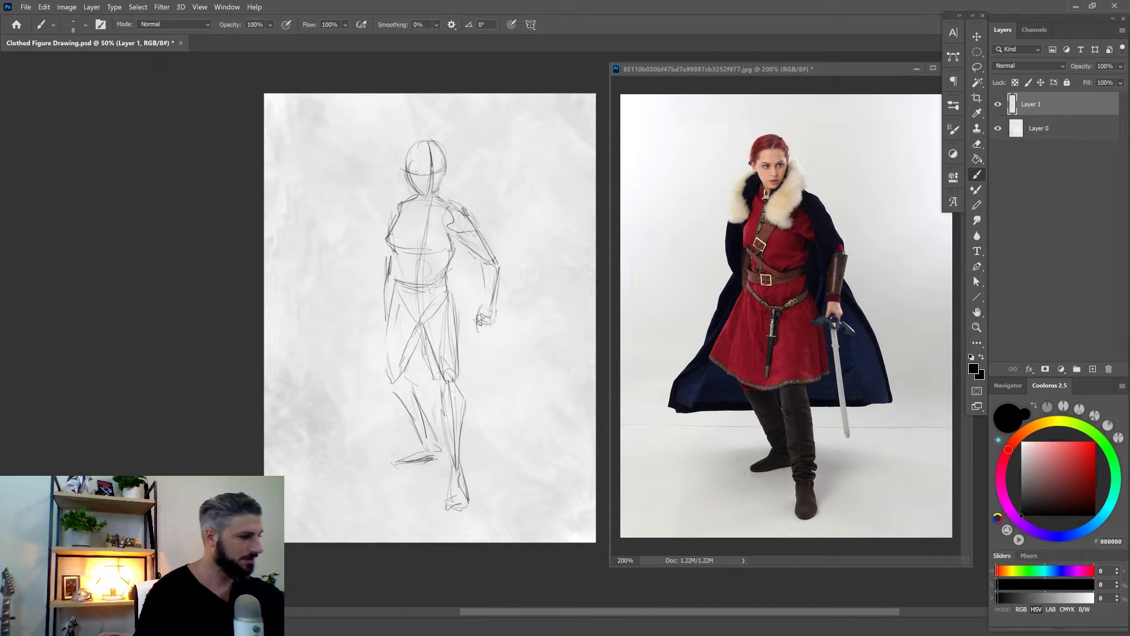
pyautogui.moveTo(462, 247)
pyautogui.mouseDown()
pyautogui.moveTo(491, 264)
pyautogui.moveTo(486, 306)
pyautogui.moveTo(476, 300)
pyautogui.mouseUp()
pyautogui.moveTo(479, 263); pyautogui.dragTo(486, 325)
pyautogui.press('e')
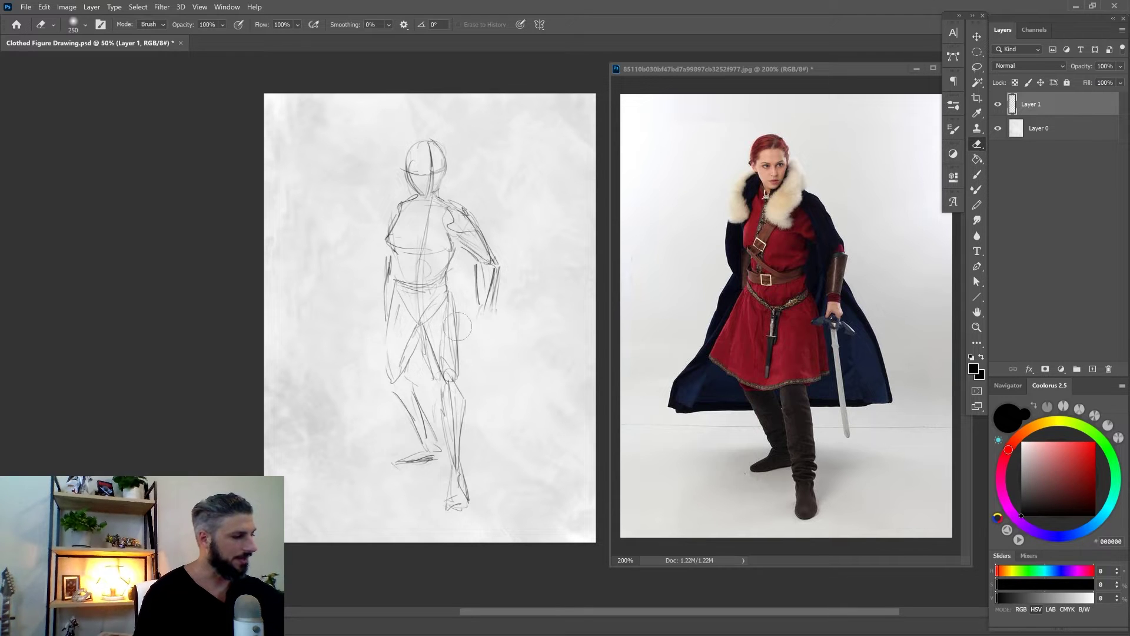
pyautogui.press('b')
# - Add a new layer to the reference photo and mark the area beside the sword hand with a smaller green brush
pyautogui.click(822, 316)
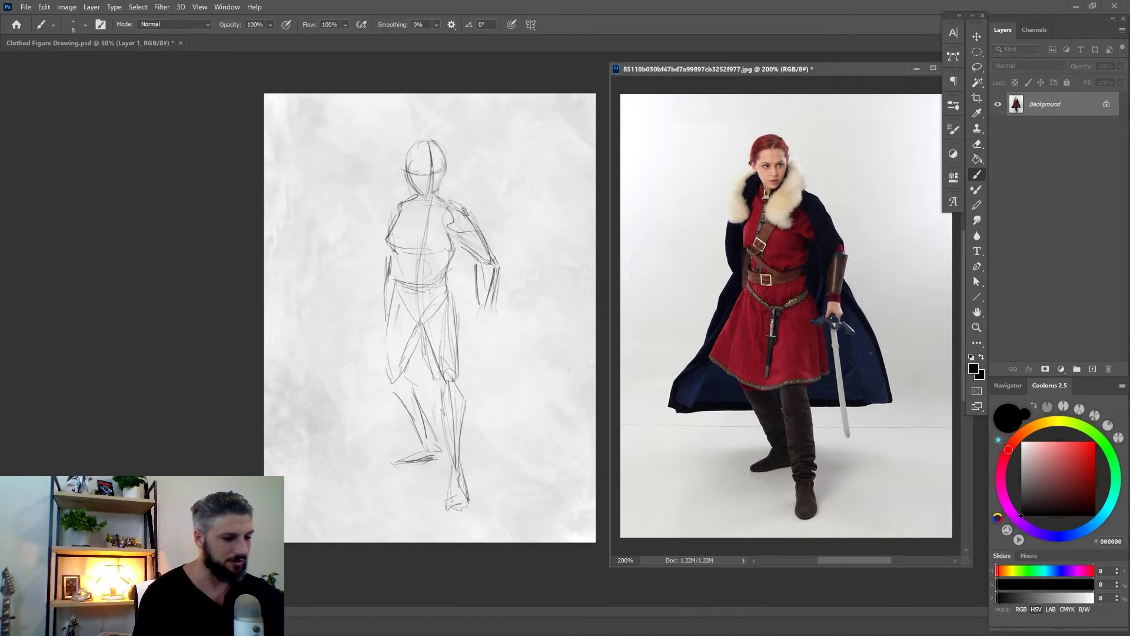
pyautogui.click(1077, 456)
pyautogui.click(1093, 369)
pyautogui.click(1116, 484)
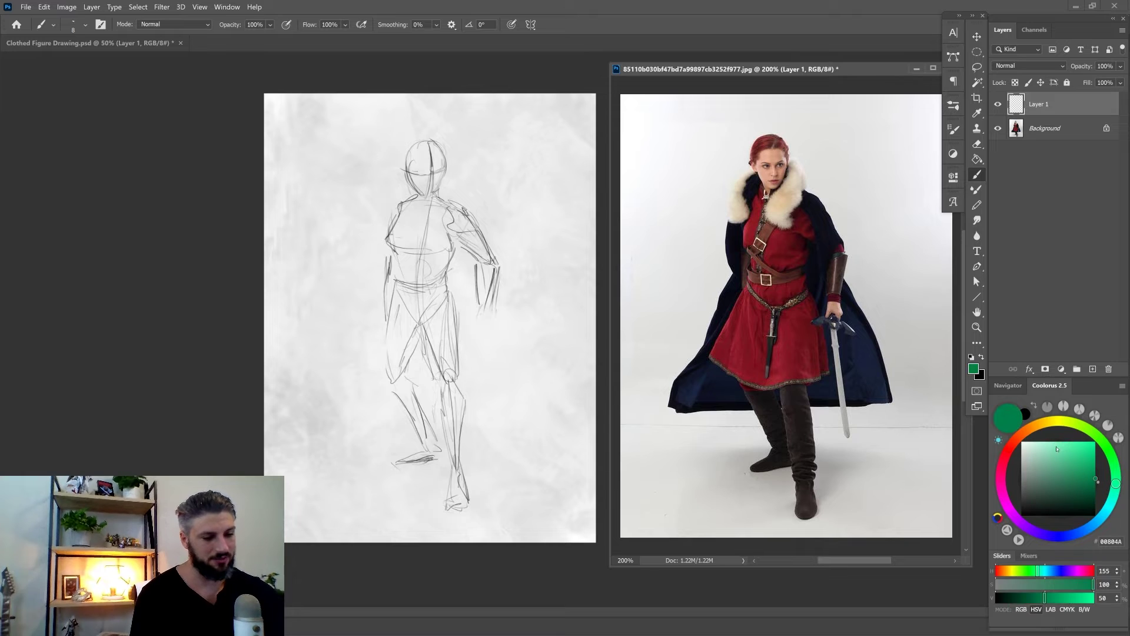
pyautogui.click(1067, 459)
pyautogui.press('[')
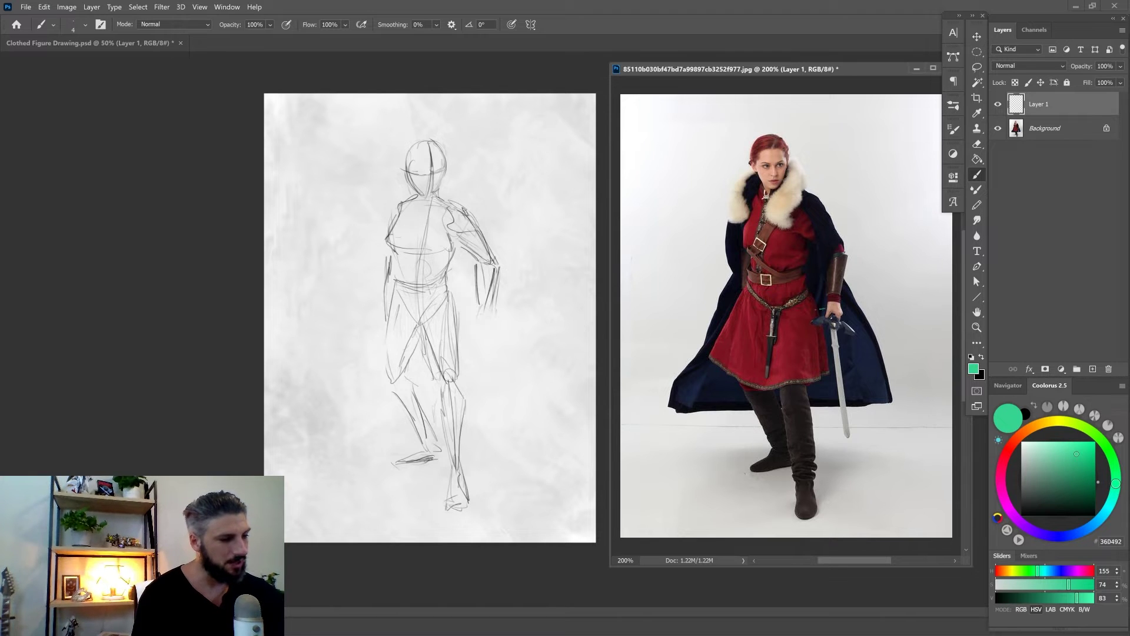
pyautogui.moveTo(813, 306); pyautogui.dragTo(819, 310)
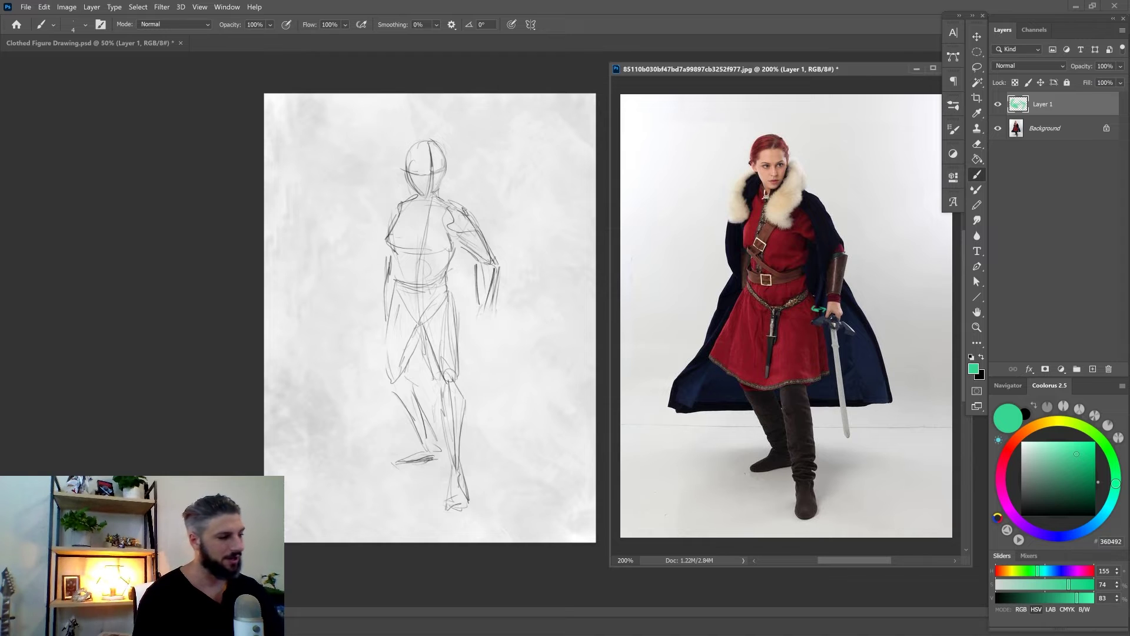
# - Return to the figure drawing with black, darken the front thigh's outer contour and sketch the sword hand
pyautogui.click(464, 291)
pyautogui.press('d')
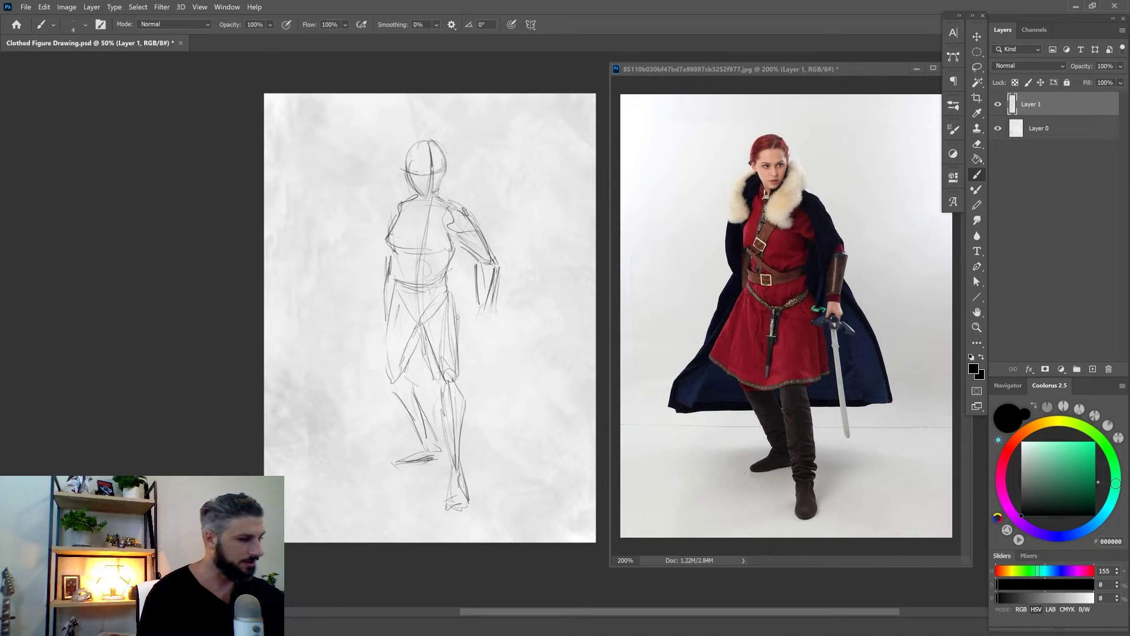
pyautogui.moveTo(452, 295); pyautogui.dragTo(462, 372)
pyautogui.hotkey('ctrl', 'z')
pyautogui.press(']')
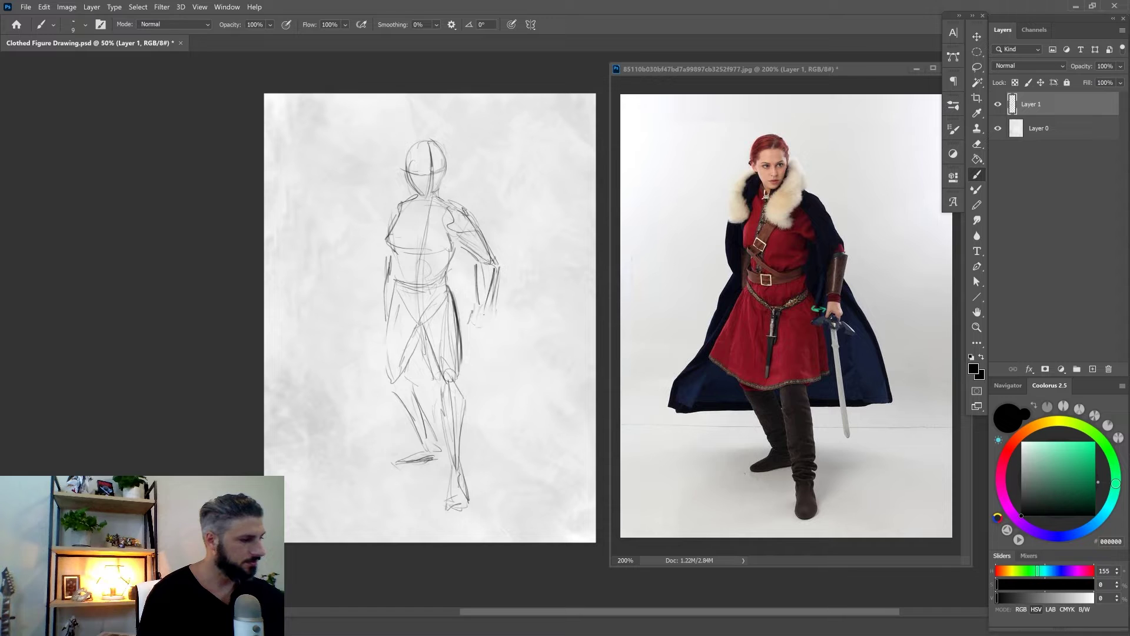
pyautogui.moveTo(483, 308)
pyautogui.mouseDown()
pyautogui.moveTo(488, 324)
pyautogui.moveTo(471, 328)
pyautogui.mouseUp()
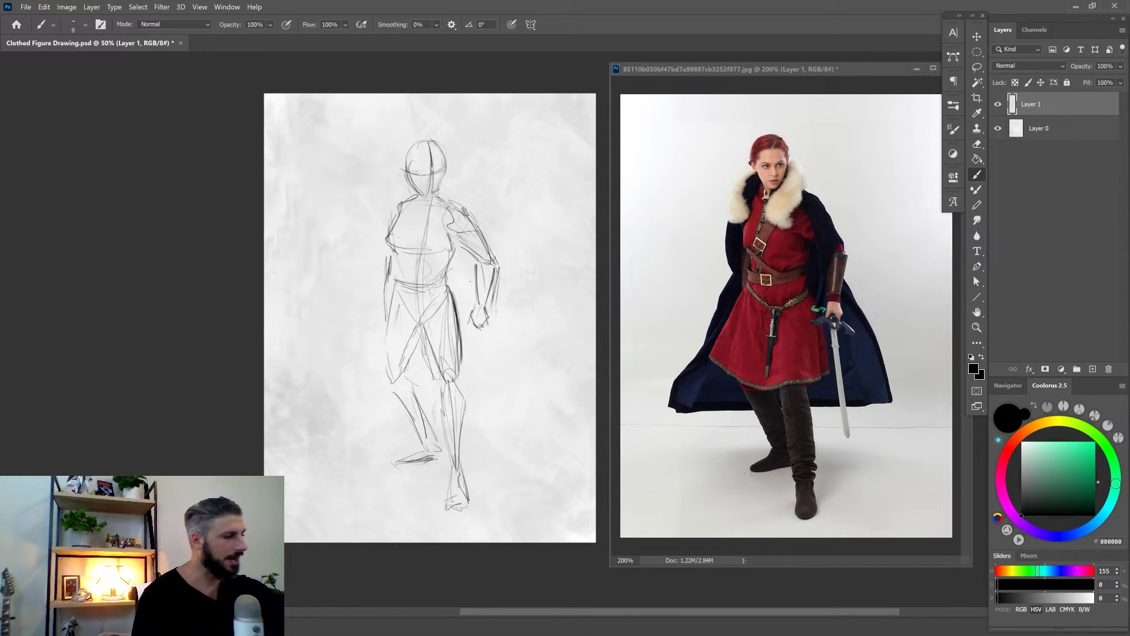
# - Erase the sword forearm's outer edge and redraw it closer to the arm with the elbow and wrist lines
pyautogui.press('e')
pyautogui.moveTo(503, 294)
pyautogui.mouseDown()
pyautogui.moveTo(506, 268)
pyautogui.moveTo(512, 297)
pyautogui.mouseUp()
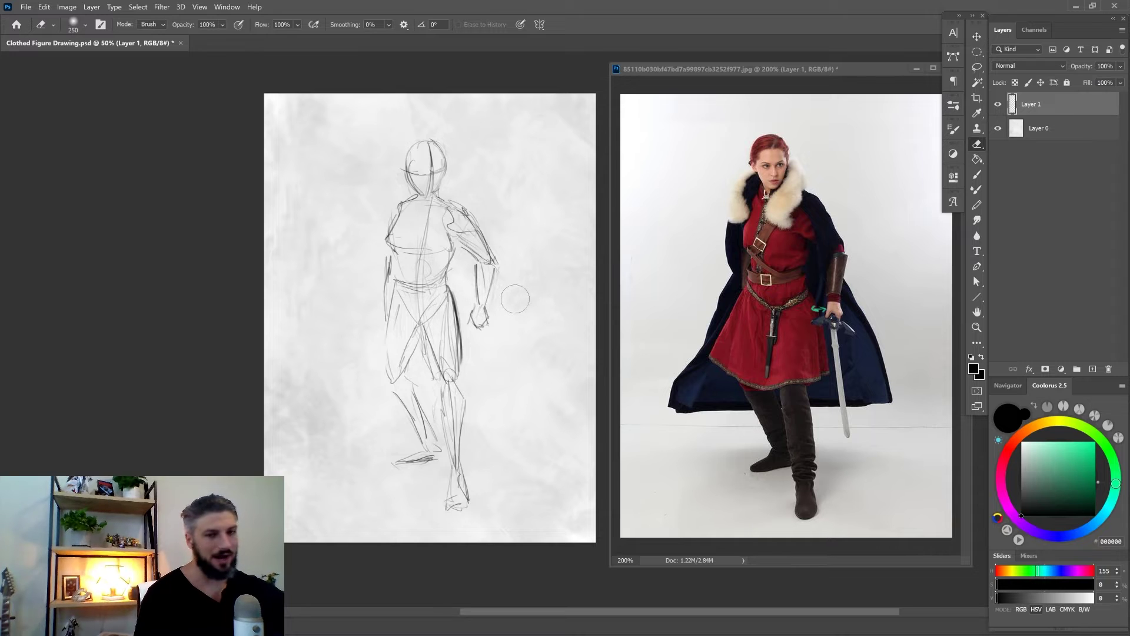
pyautogui.press('b')
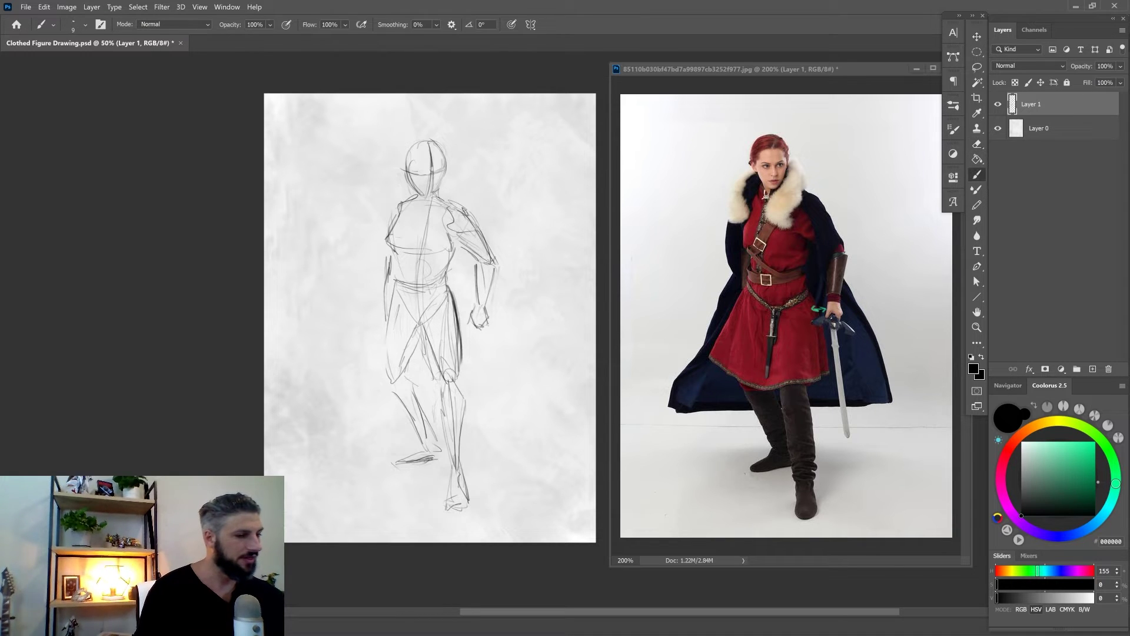
pyautogui.moveTo(503, 261)
pyautogui.mouseDown()
pyautogui.moveTo(478, 268)
pyautogui.moveTo(474, 305)
pyautogui.mouseUp()
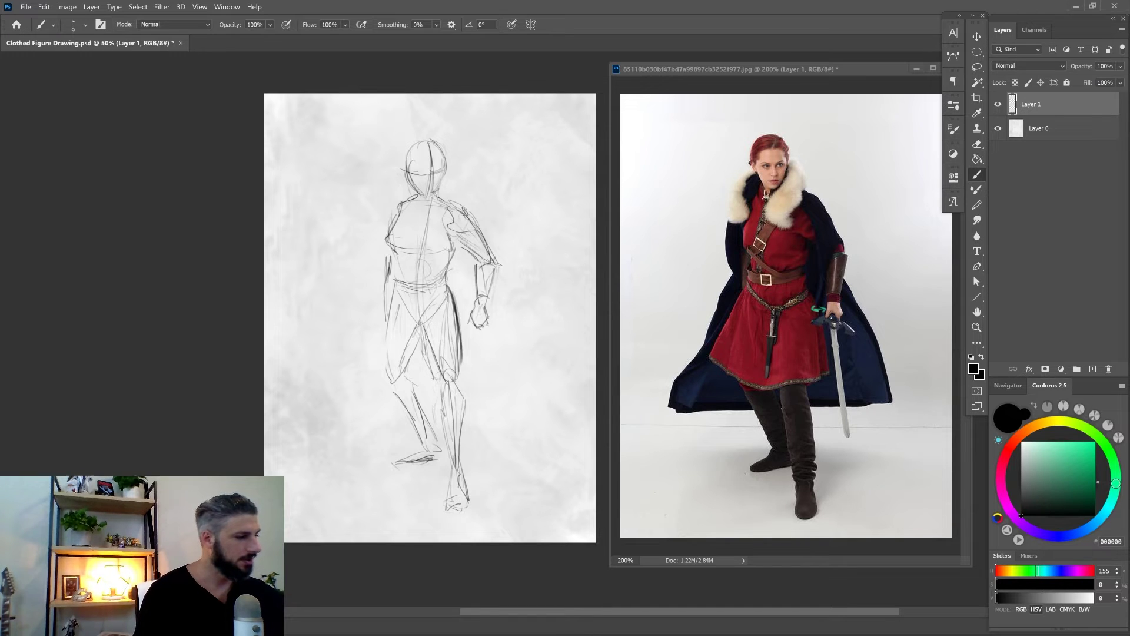
# - Mark the bracer's edges on the reference photo in green
pyautogui.click(930, 315)
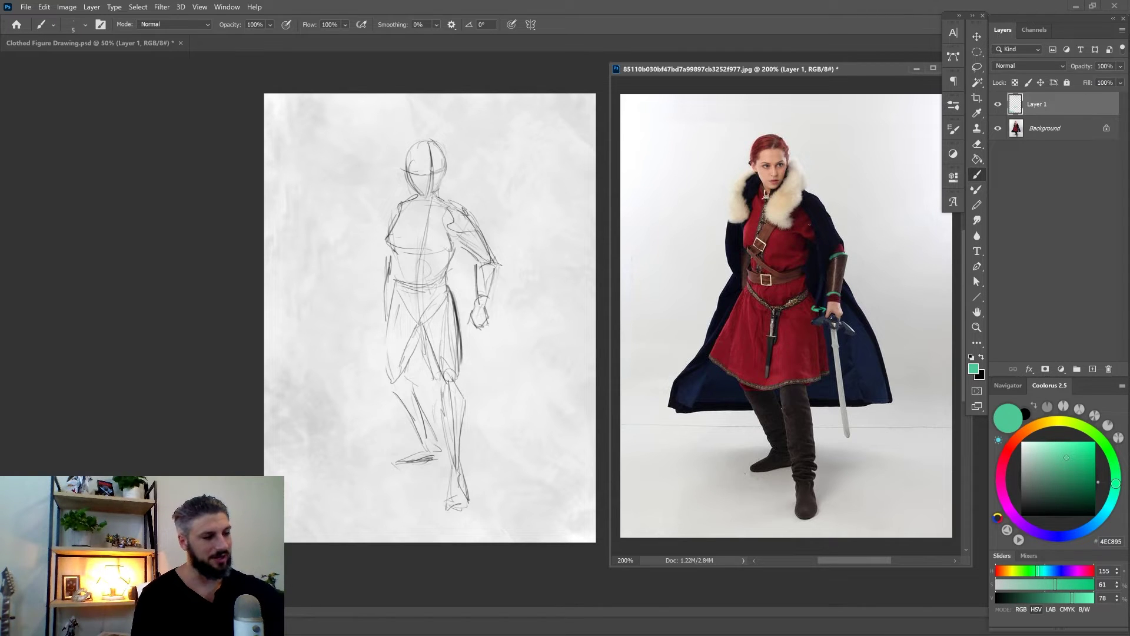
pyautogui.moveTo(849, 254)
pyautogui.mouseDown()
pyautogui.moveTo(843, 294)
pyautogui.moveTo(826, 297)
pyautogui.moveTo(841, 298)
pyautogui.mouseUp()
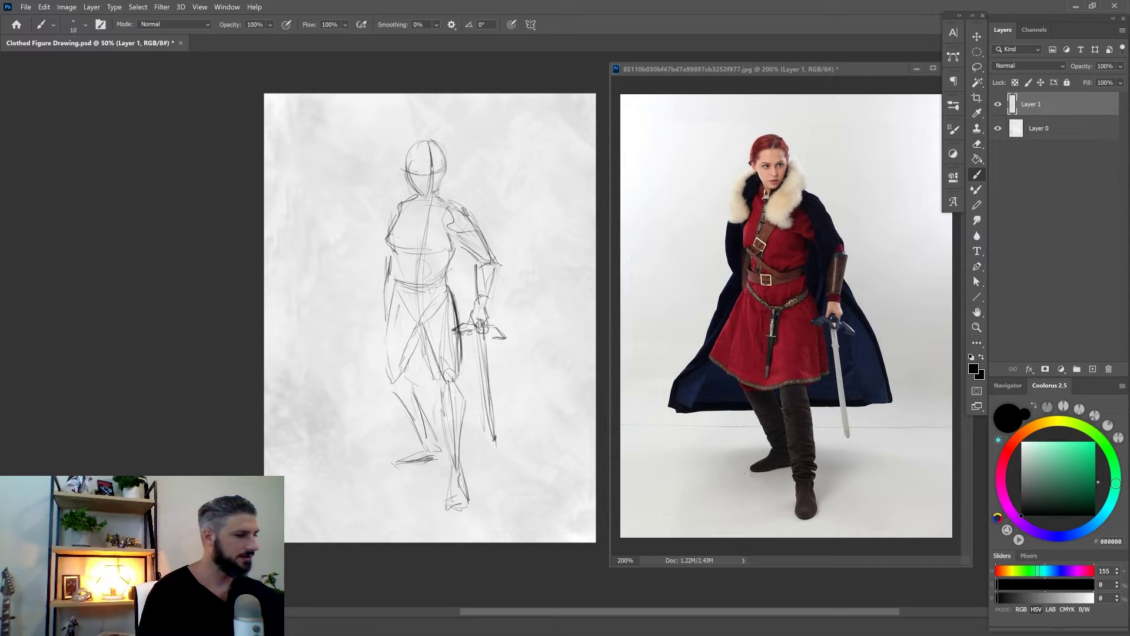
# - Sketch a curved belt line across the hips, and select the sword with the Lasso and nudge its position slightly
pyautogui.moveTo(451, 298)
pyautogui.mouseDown()
pyautogui.moveTo(407, 314)
pyautogui.moveTo(461, 319)
pyautogui.mouseUp()
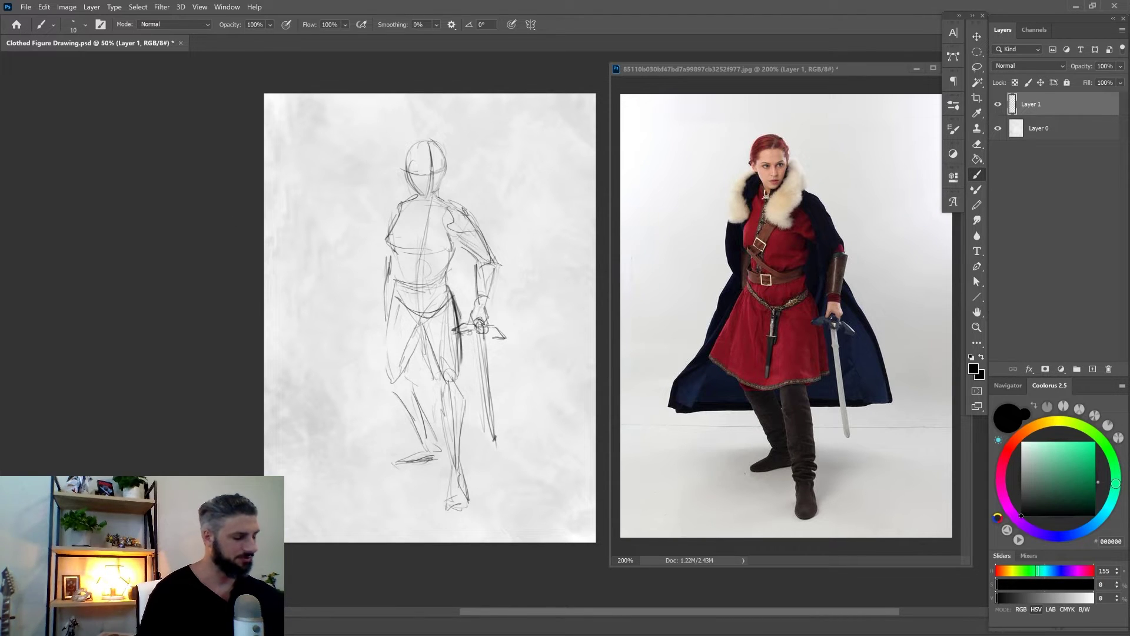
pyautogui.press('l')
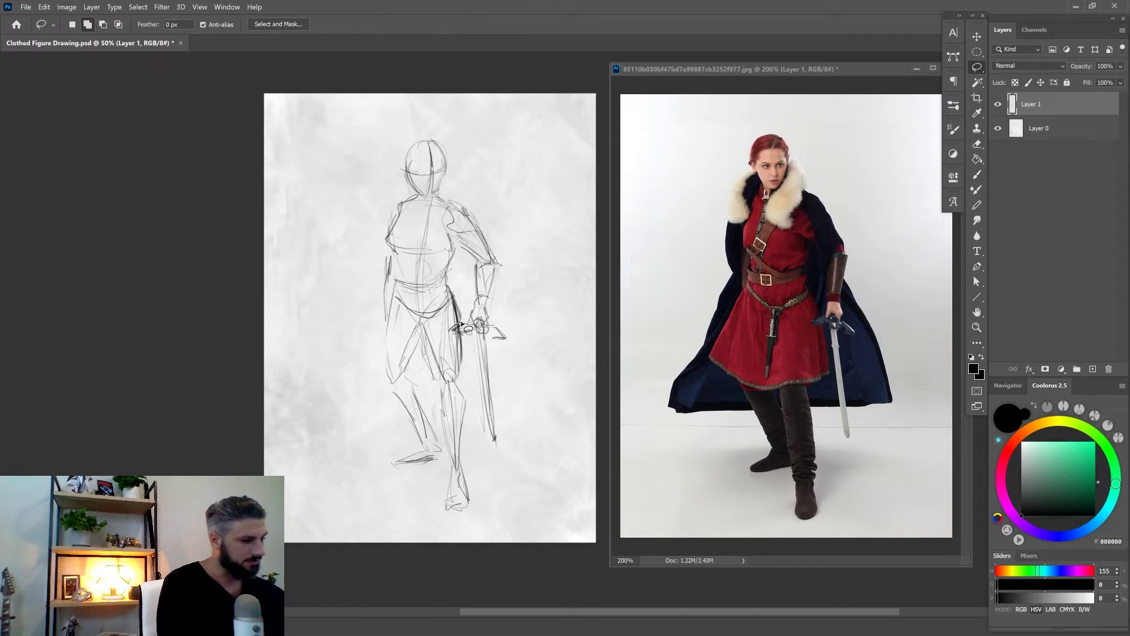
pyautogui.moveTo(462, 324)
pyautogui.mouseDown()
pyautogui.moveTo(504, 327)
pyautogui.moveTo(519, 397)
pyautogui.moveTo(501, 472)
pyautogui.moveTo(467, 345)
pyautogui.moveTo(451, 333)
pyautogui.moveTo(467, 334)
pyautogui.moveTo(435, 325)
pyautogui.mouseUp()
pyautogui.press('v')
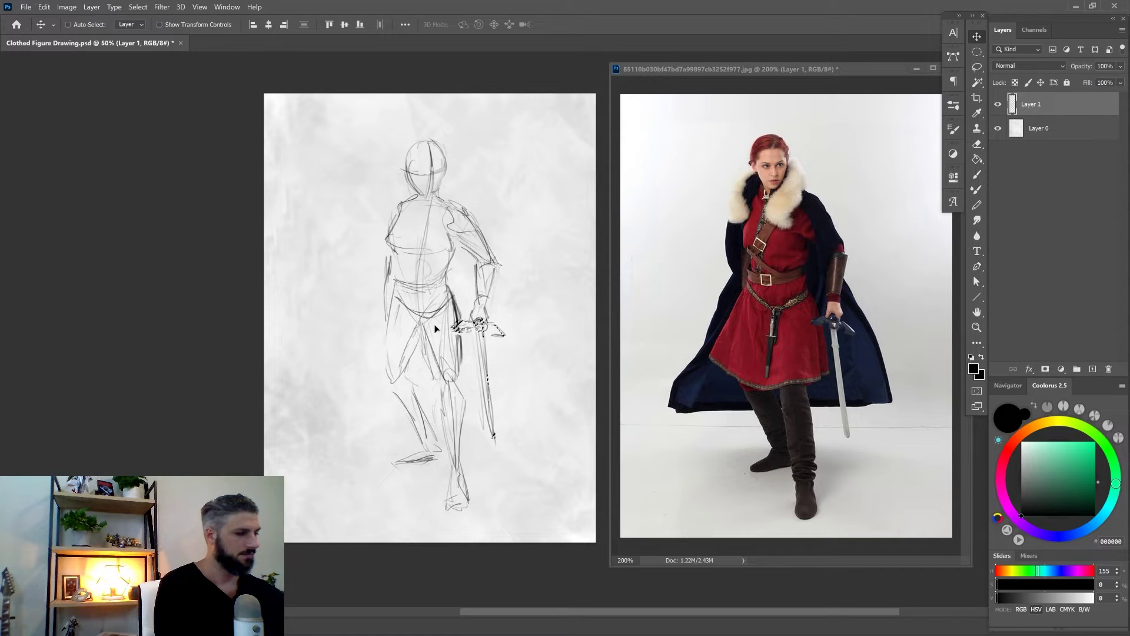
pyautogui.hotkey('ctrl', 'd')
pyautogui.press('b')
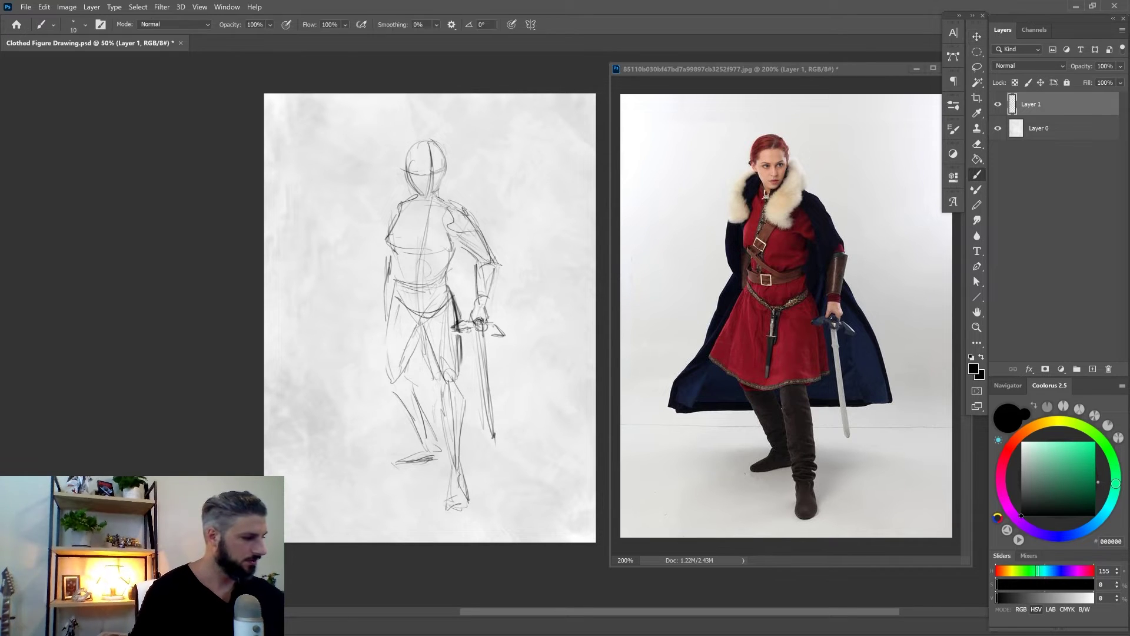
# - Outline the sword's crossguard and blade on the reference photo with a smaller green brush
pyautogui.click(871, 70)
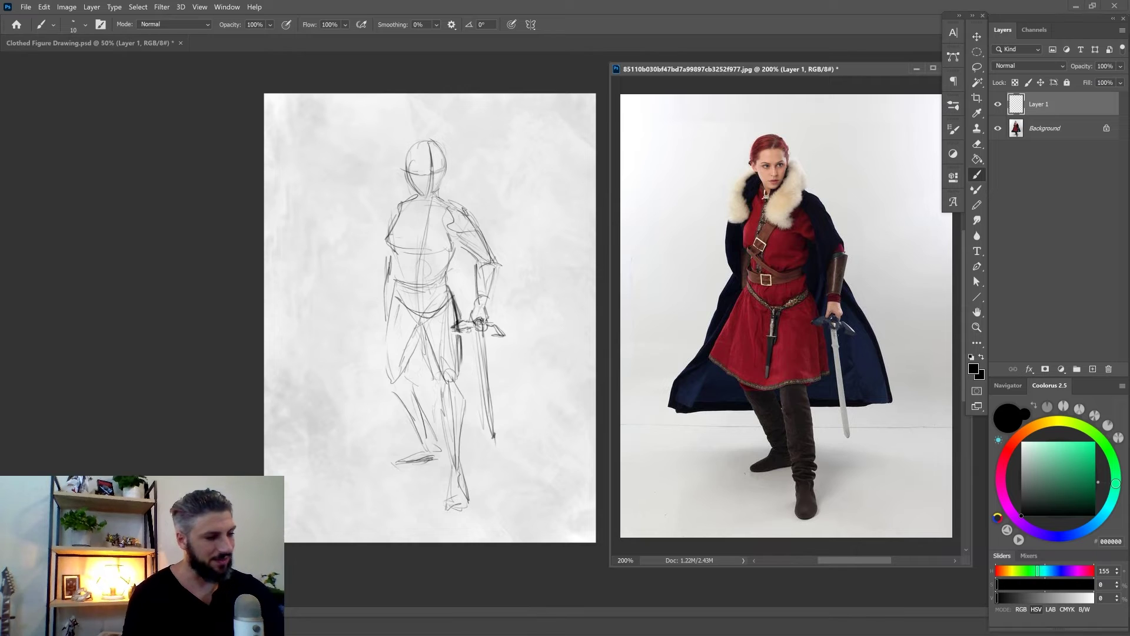
pyautogui.click(1070, 461)
pyautogui.press('[')
pyautogui.press('[')
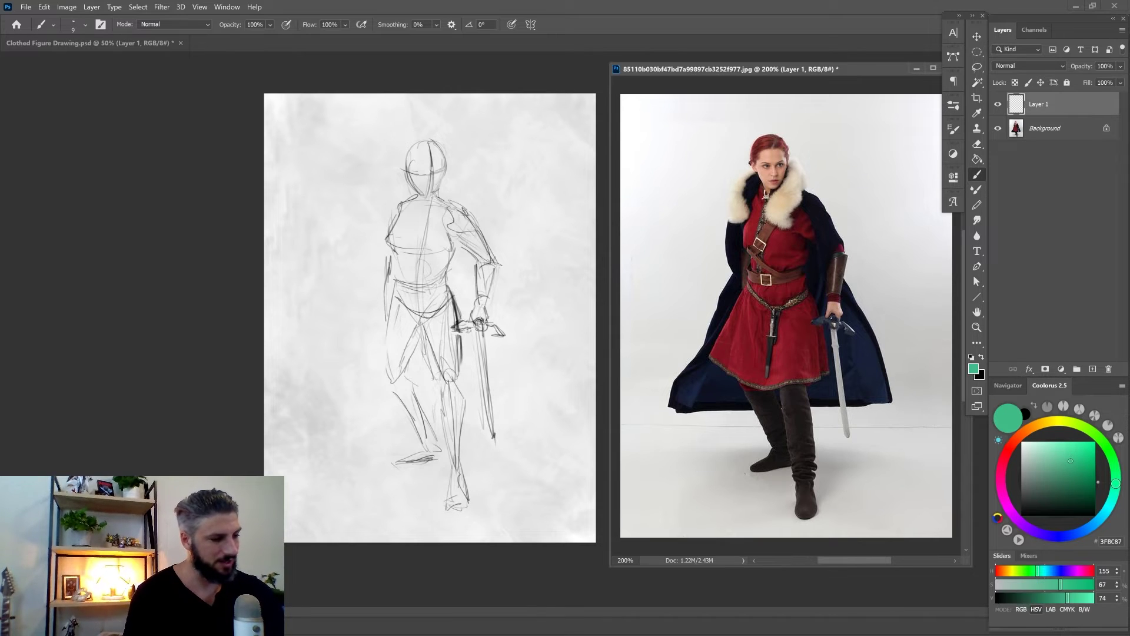
pyautogui.moveTo(815, 321); pyautogui.dragTo(866, 335)
pyautogui.hotkey('ctrl', 'z')
pyautogui.moveTo(857, 329)
pyautogui.mouseDown()
pyautogui.moveTo(815, 324)
pyautogui.moveTo(854, 326)
pyautogui.moveTo(842, 406)
pyautogui.mouseUp()
pyautogui.moveTo(838, 340); pyautogui.dragTo(849, 439)
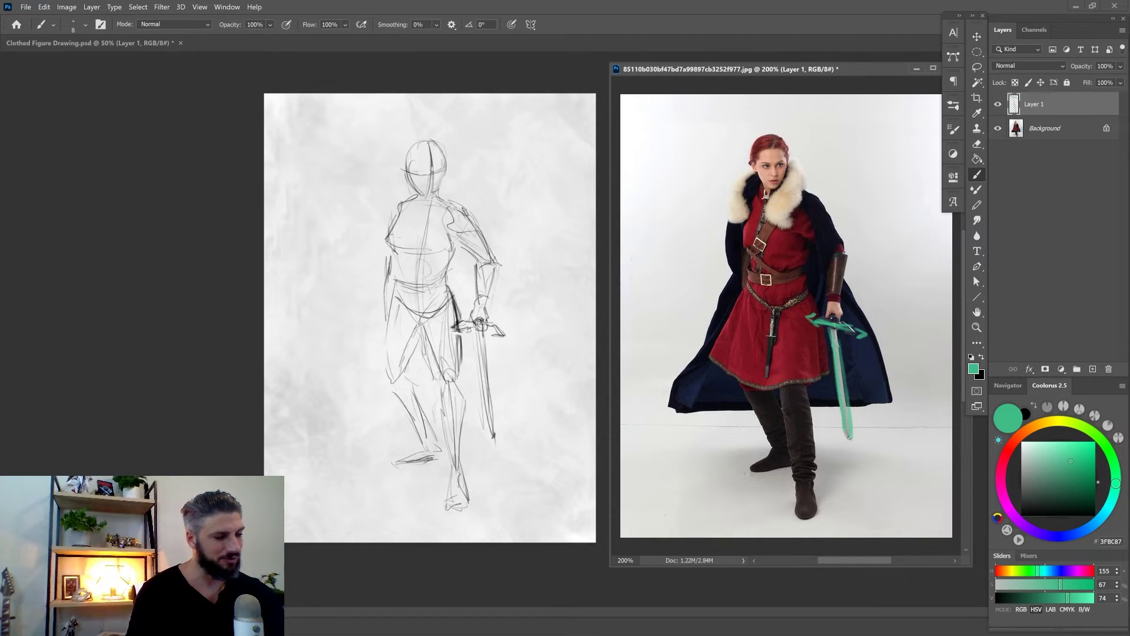
# - Erase the green sword outline from the reference photo and return to the figure drawing with black as the brush color
pyautogui.press('e')
pyautogui.moveTo(836, 336); pyautogui.dragTo(883, 412)
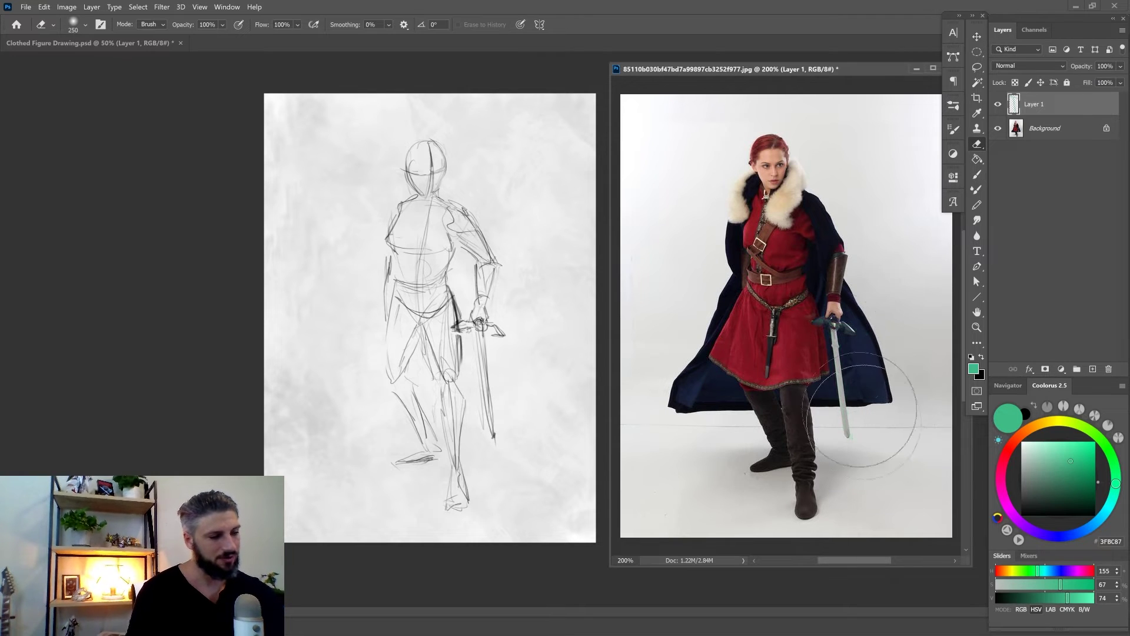
pyautogui.press('b')
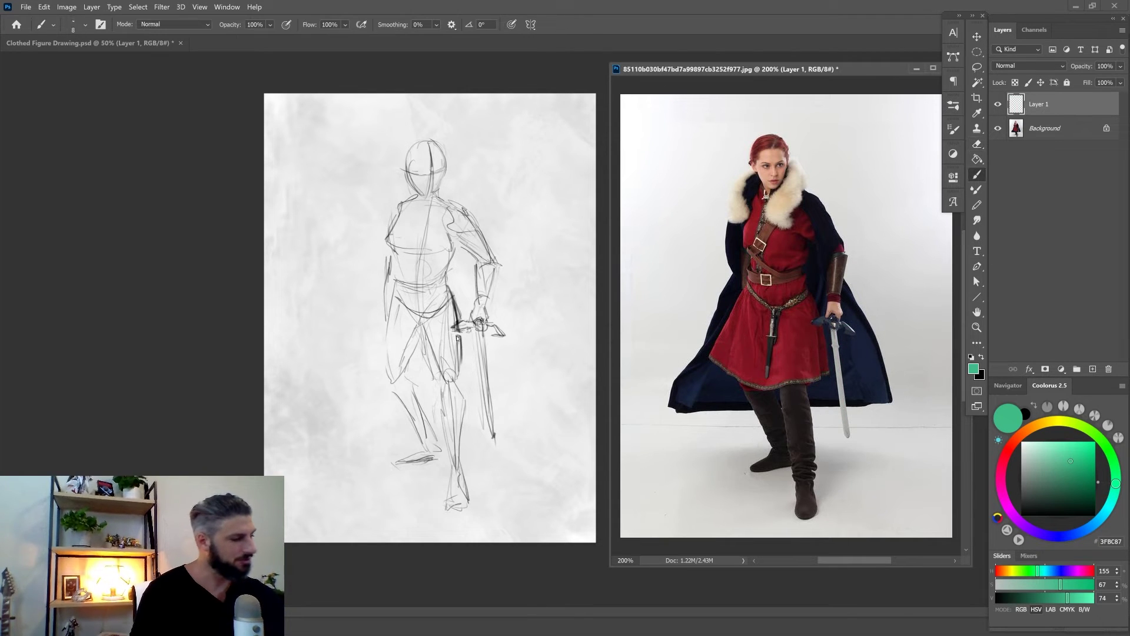
pyautogui.click(765, 588)
pyautogui.moveTo(1039, 500); pyautogui.dragTo(797, 630)
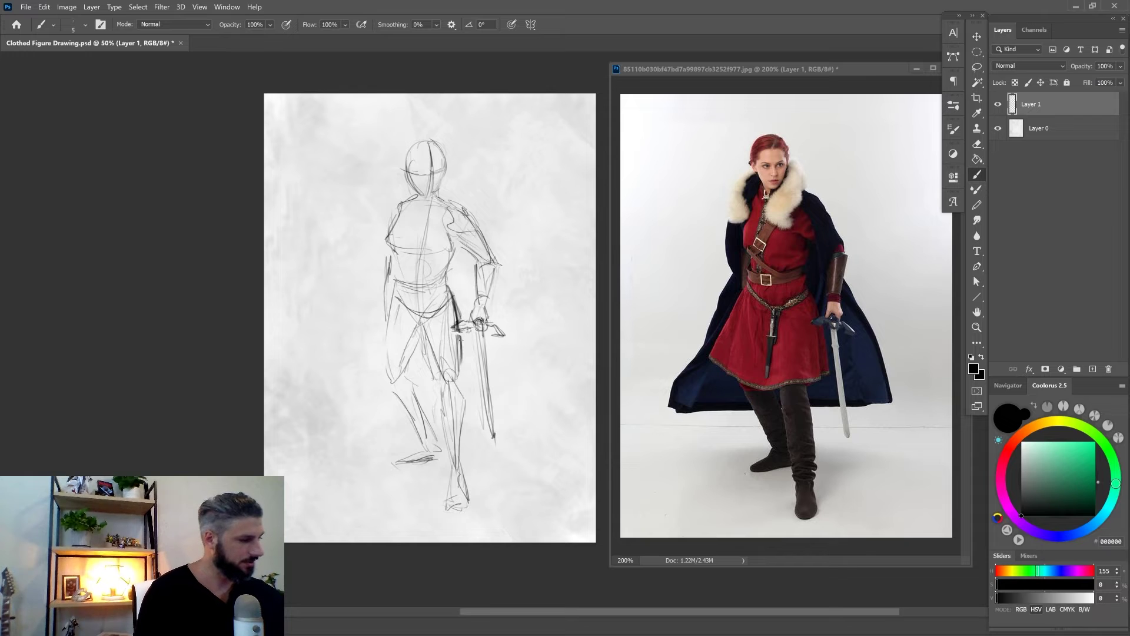
# - Erase the outer tip of the sword's crossguard in the figure drawing and redraw it with a size 10 brush
pyautogui.press('e')
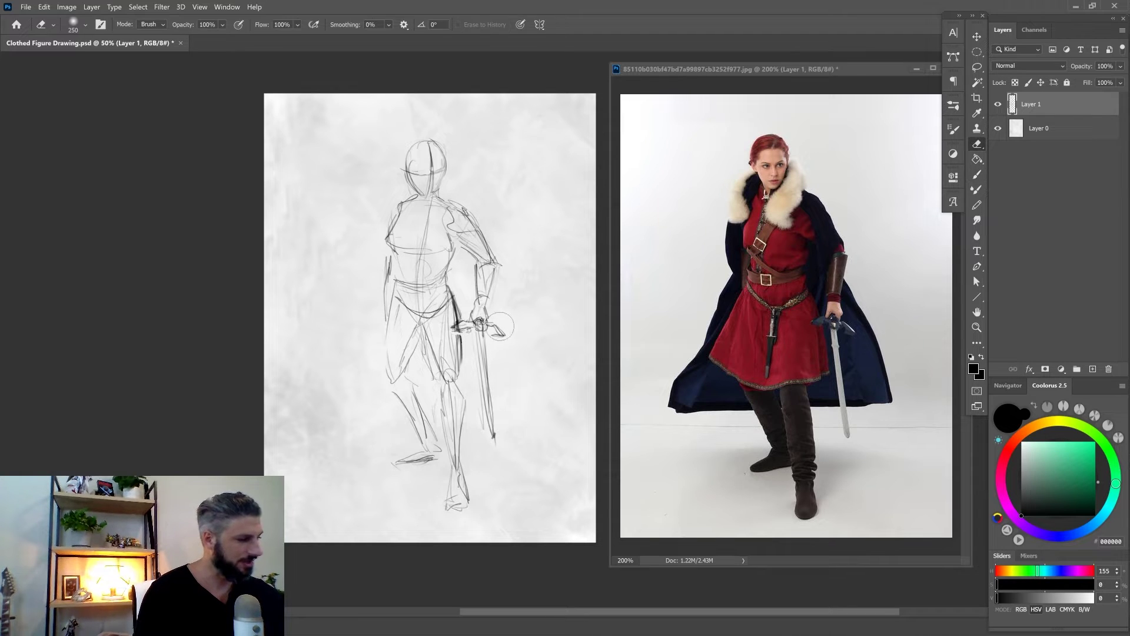
pyautogui.moveTo(497, 324); pyautogui.dragTo(497, 335)
pyautogui.press('b')
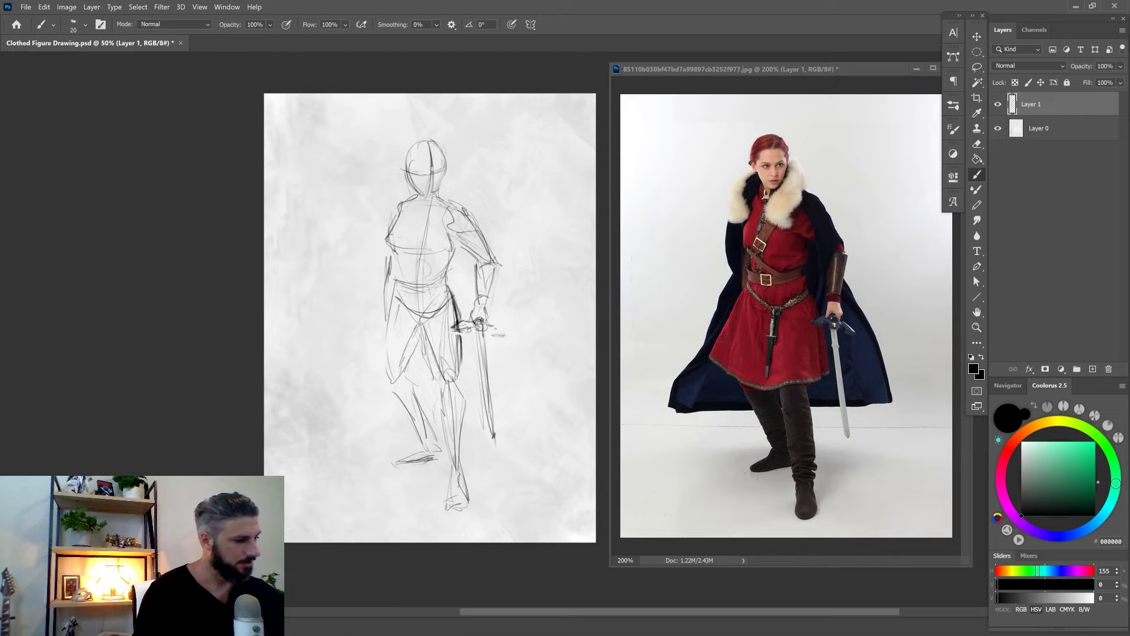
pyautogui.press('[')
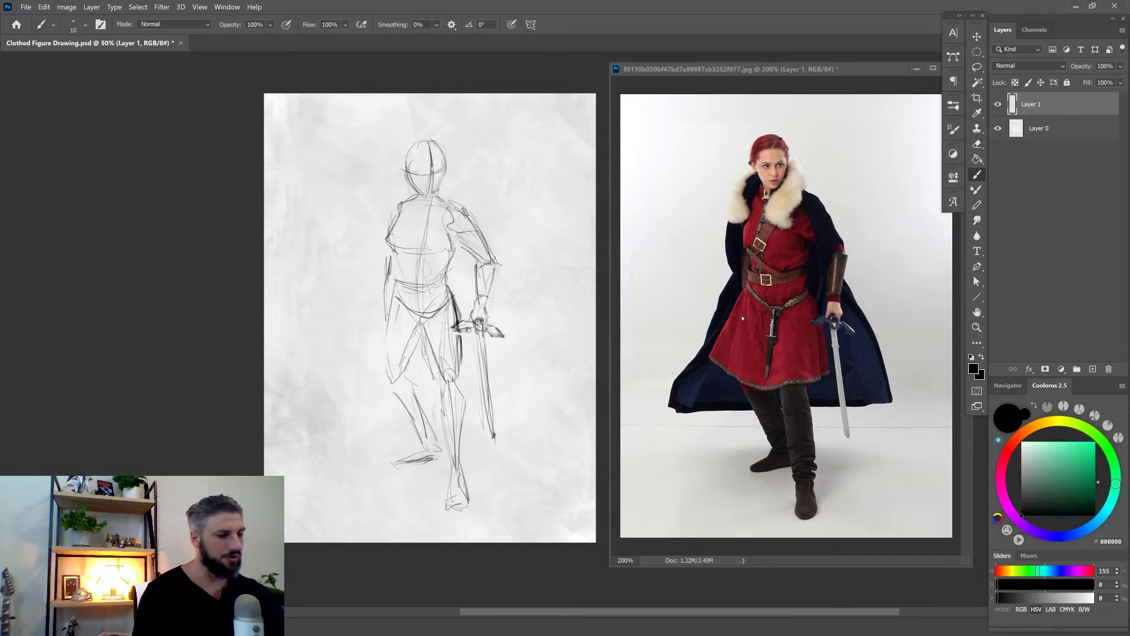
# - Strengthen the outer thigh and forearm lines, and construct the front knee with an oval and an inner thigh line
pyautogui.moveTo(458, 329); pyautogui.dragTo(461, 355)
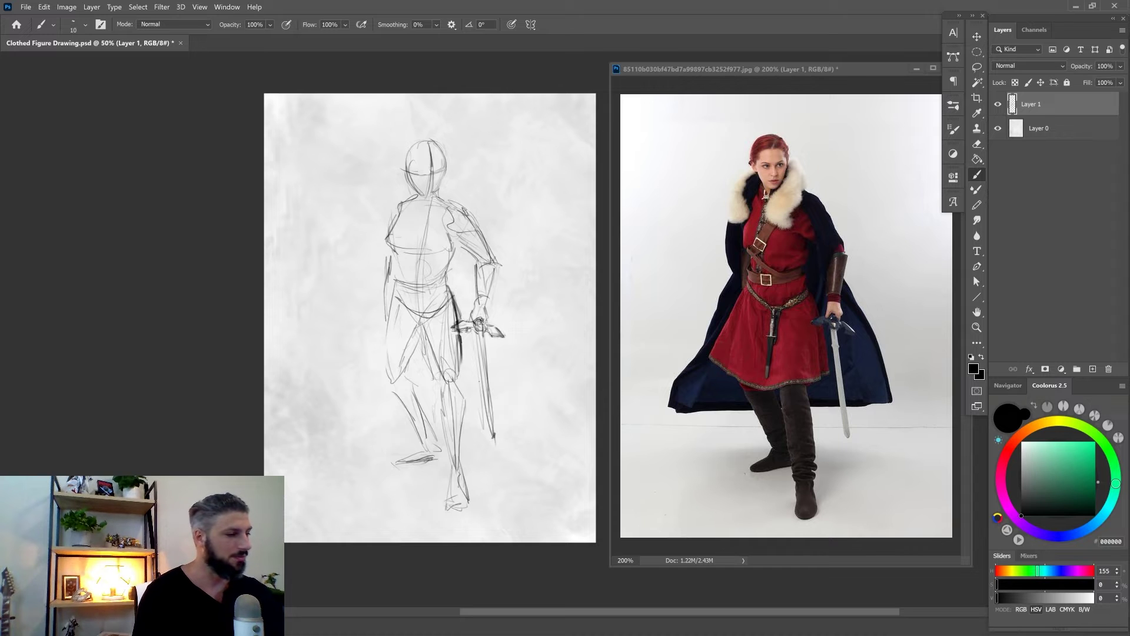
pyautogui.moveTo(497, 265); pyautogui.dragTo(489, 296)
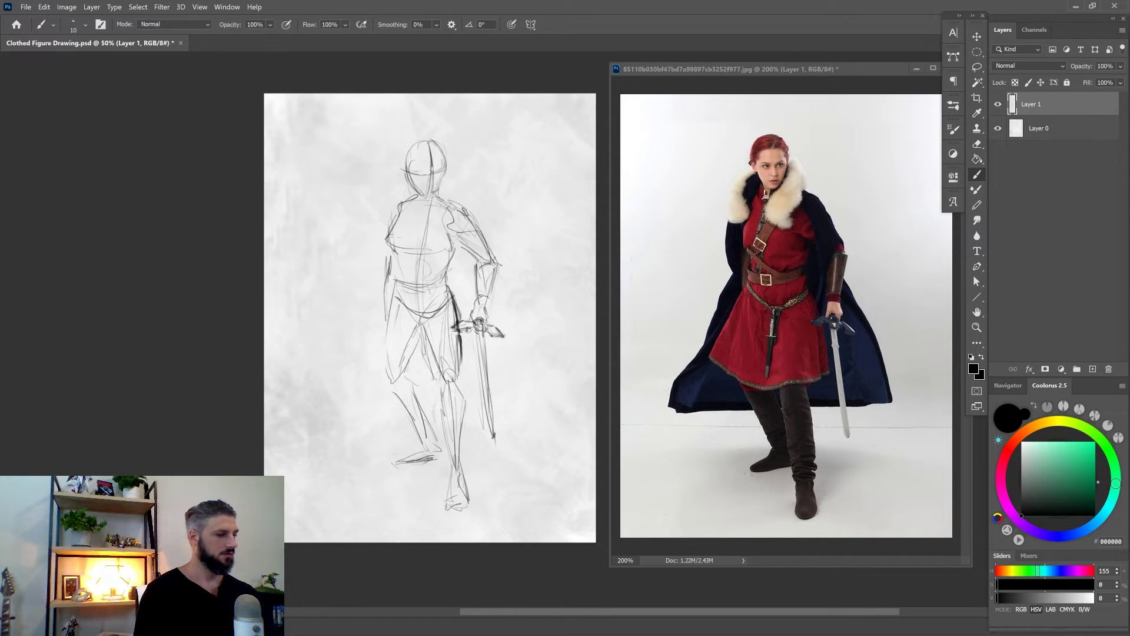
pyautogui.moveTo(450, 367)
pyautogui.mouseDown()
pyautogui.moveTo(438, 380)
pyautogui.moveTo(453, 381)
pyautogui.mouseUp()
pyautogui.moveTo(424, 334)
pyautogui.mouseDown()
pyautogui.moveTo(440, 395)
pyautogui.moveTo(450, 377)
pyautogui.moveTo(439, 400)
pyautogui.mouseUp()
pyautogui.press('e')
pyautogui.press('b')
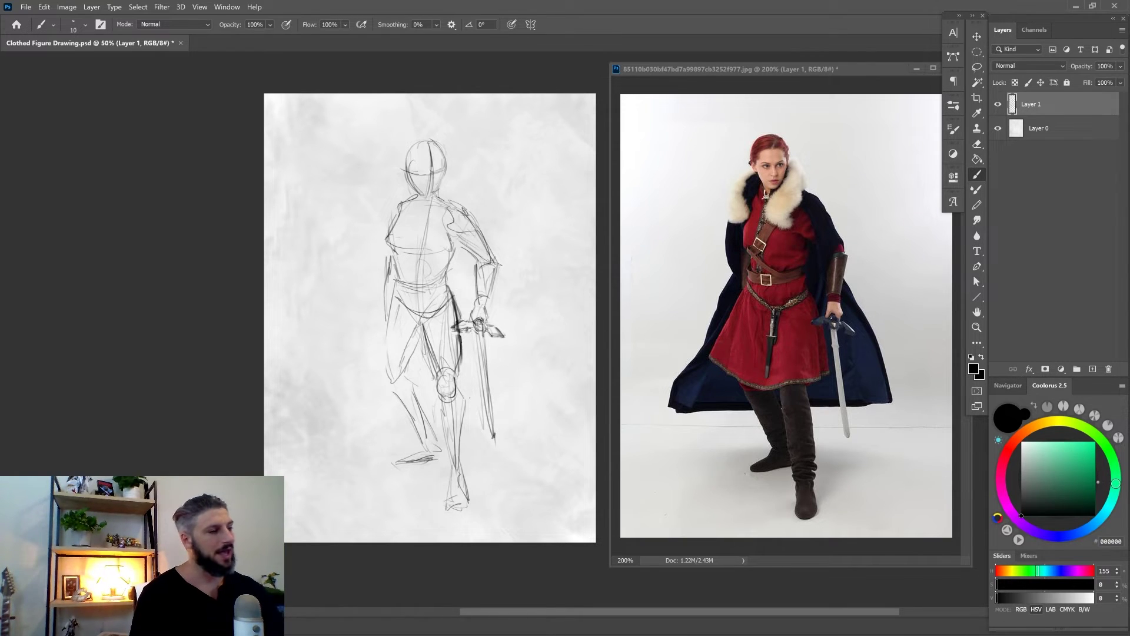
# - Add a new layer above the construction sketch, lower the opacity of Layer 1, and make Layer 2 the active layer
pyautogui.click(1092, 369)
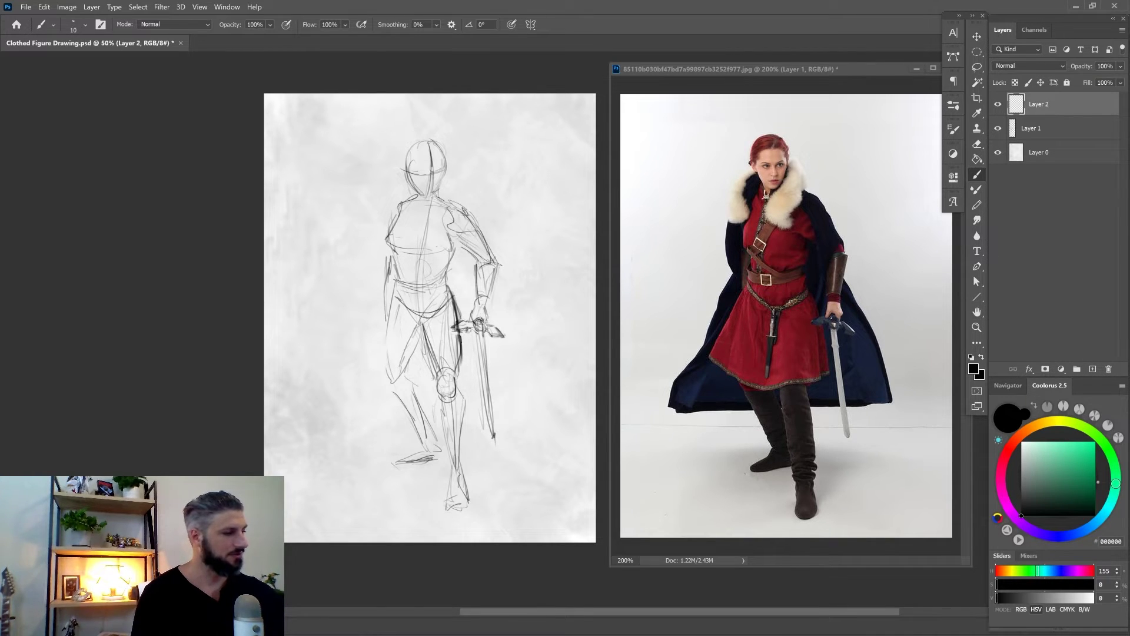
pyautogui.click(1059, 128)
pyautogui.click(1120, 66)
pyautogui.moveTo(1114, 80); pyautogui.dragTo(1104, 81)
pyautogui.click(1067, 109)
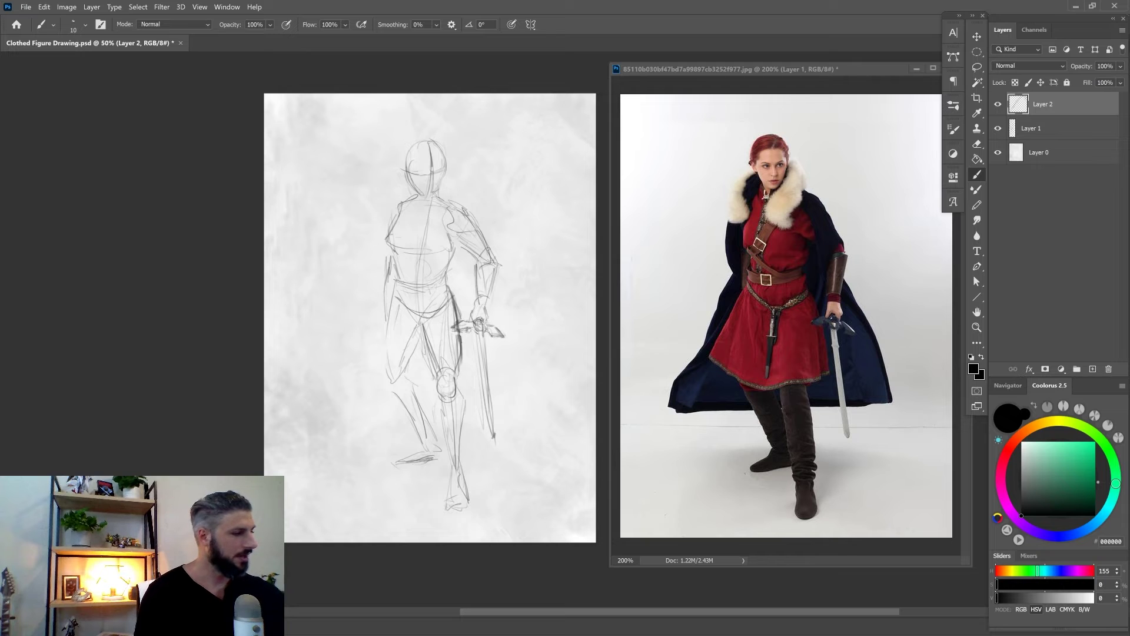
# - Sketch the cape's hem at the elbow of the sword arm and its folds over the shoulder and upper arm
pyautogui.moveTo(493, 248); pyautogui.dragTo(477, 259)
pyautogui.moveTo(450, 219); pyautogui.dragTo(461, 230)
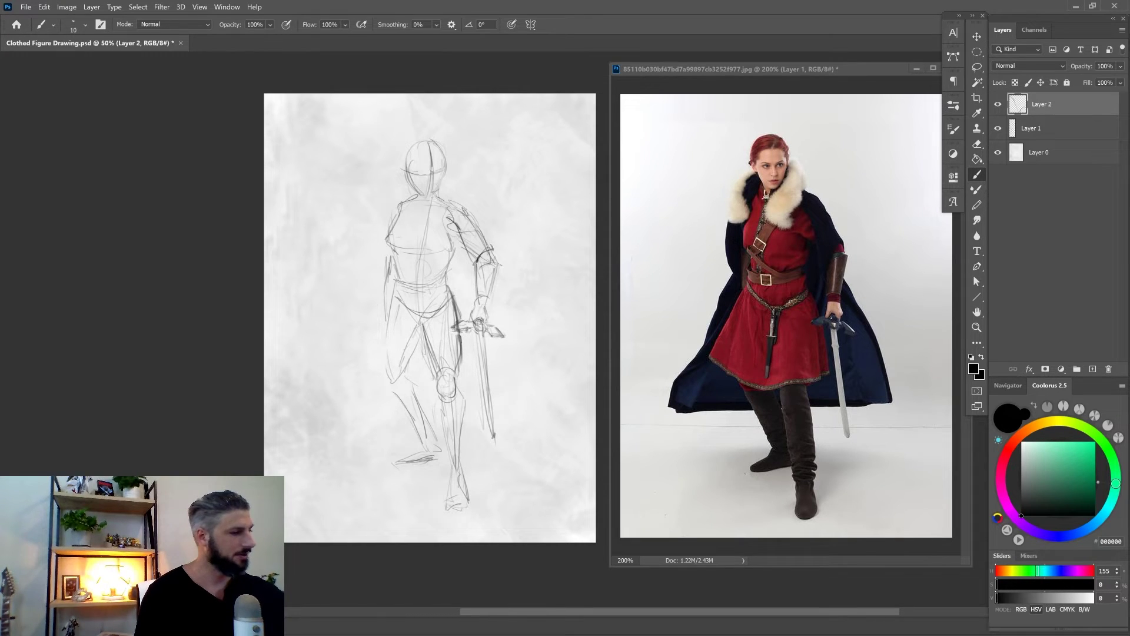
pyautogui.moveTo(468, 213)
pyautogui.mouseDown()
pyautogui.moveTo(483, 227)
pyautogui.moveTo(475, 213)
pyautogui.mouseUp()
# - Sketch the fur collar's looped shape on the sword-arm side of the neck and begin its curve over the opposite shoulder
pyautogui.moveTo(474, 218)
pyautogui.mouseDown()
pyautogui.moveTo(488, 234)
pyautogui.moveTo(444, 225)
pyautogui.moveTo(432, 242)
pyautogui.moveTo(422, 235)
pyautogui.mouseUp()
pyautogui.moveTo(444, 192)
pyautogui.mouseDown()
pyautogui.moveTo(426, 210)
pyautogui.moveTo(464, 205)
pyautogui.mouseUp()
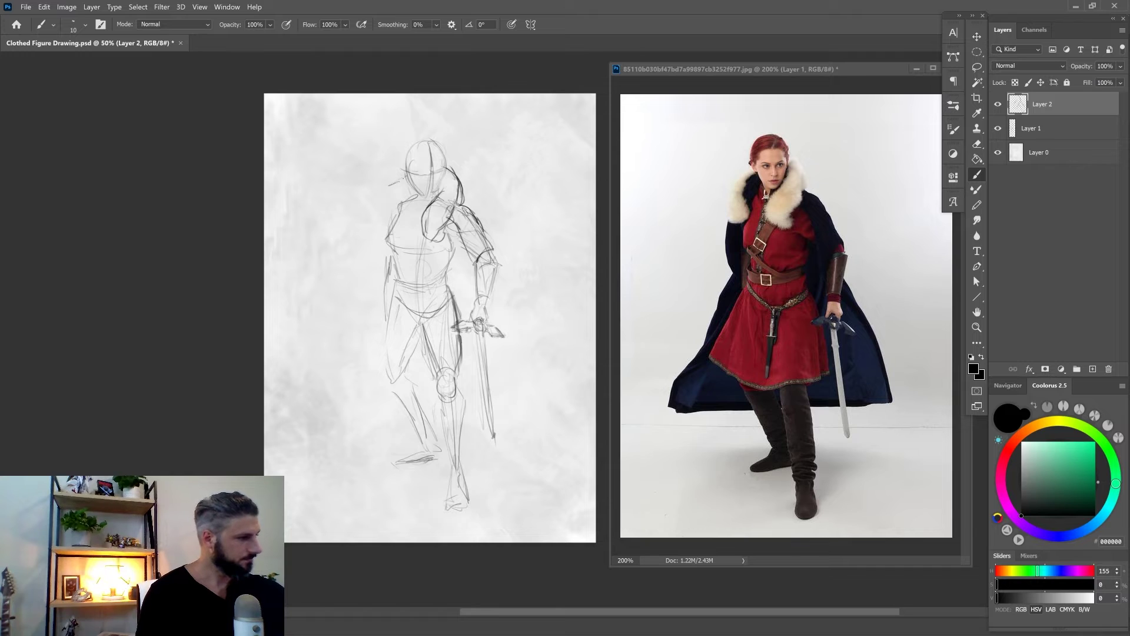
pyautogui.moveTo(403, 178); pyautogui.dragTo(380, 198)
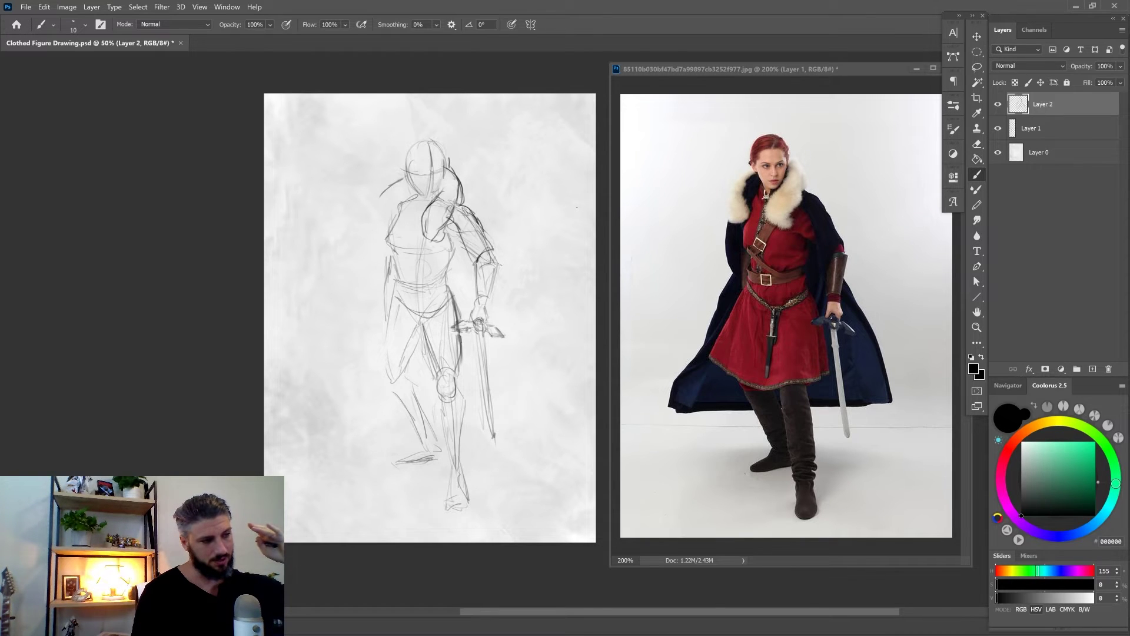
pyautogui.press('e')
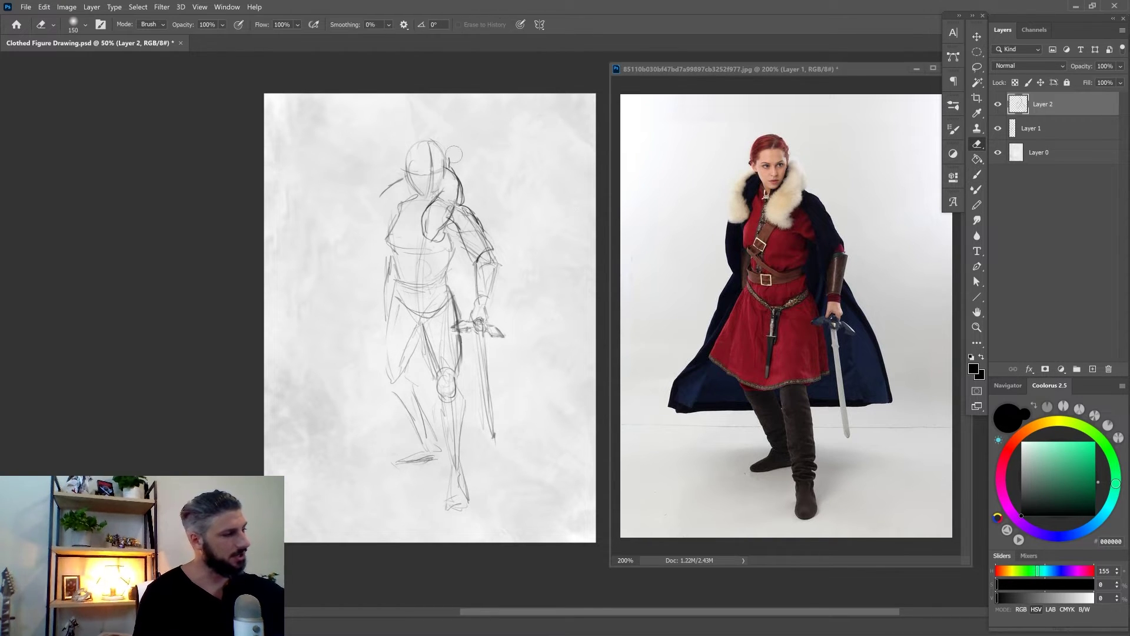
pyautogui.press('b')
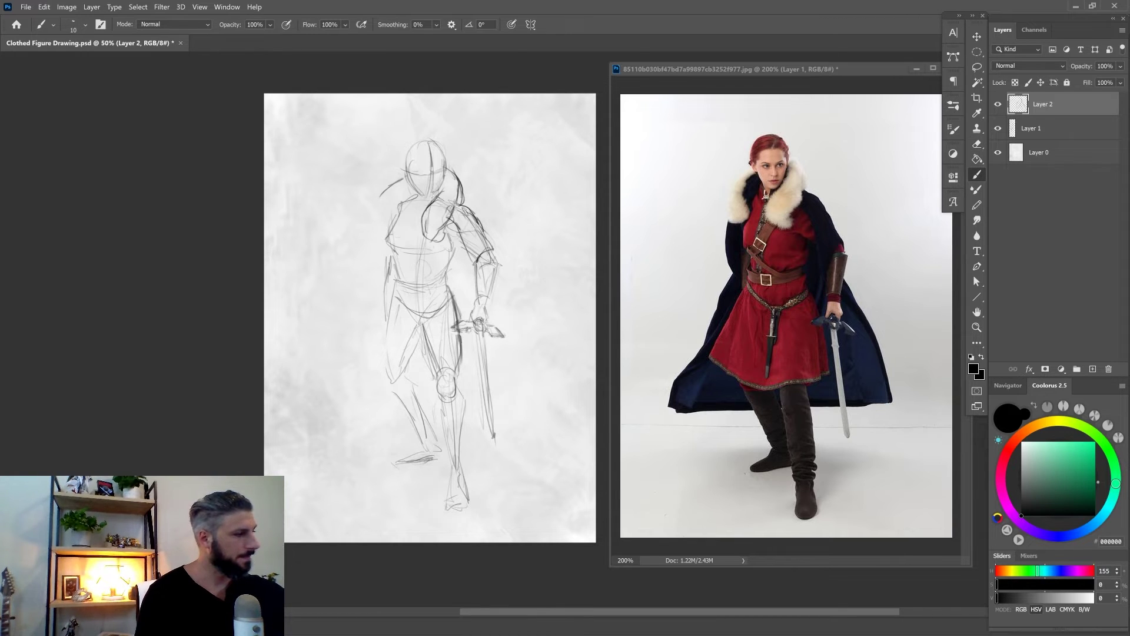
# - Draw the eyes, nose, mouth and jaw on the head, and add the ear and swept-back hairline
pyautogui.moveTo(442, 177)
pyautogui.mouseDown()
pyautogui.moveTo(435, 193)
pyautogui.moveTo(411, 195)
pyautogui.moveTo(409, 182)
pyautogui.mouseUp()
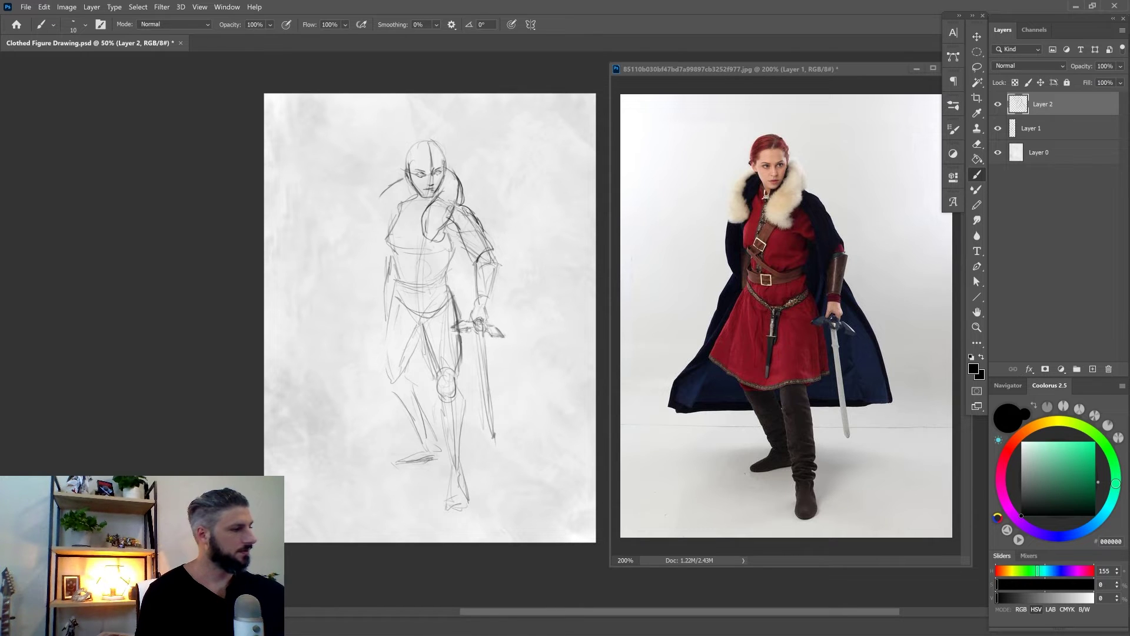
pyautogui.moveTo(423, 142); pyautogui.dragTo(414, 170)
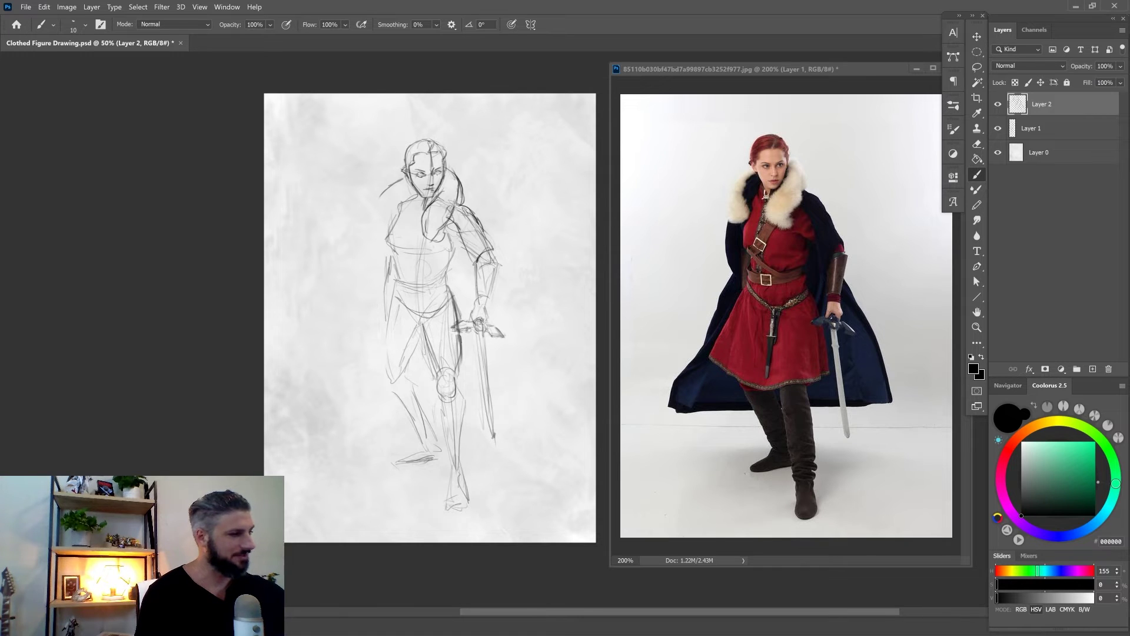
# - Draw the tunic's neckline, lighten overlapping collar lines, and complete the rounded fur collar over the shoulder opposite the sword
pyautogui.moveTo(433, 199); pyautogui.dragTo(420, 240)
pyautogui.press('e')
pyautogui.press('b')
pyautogui.press('e')
pyautogui.press('b')
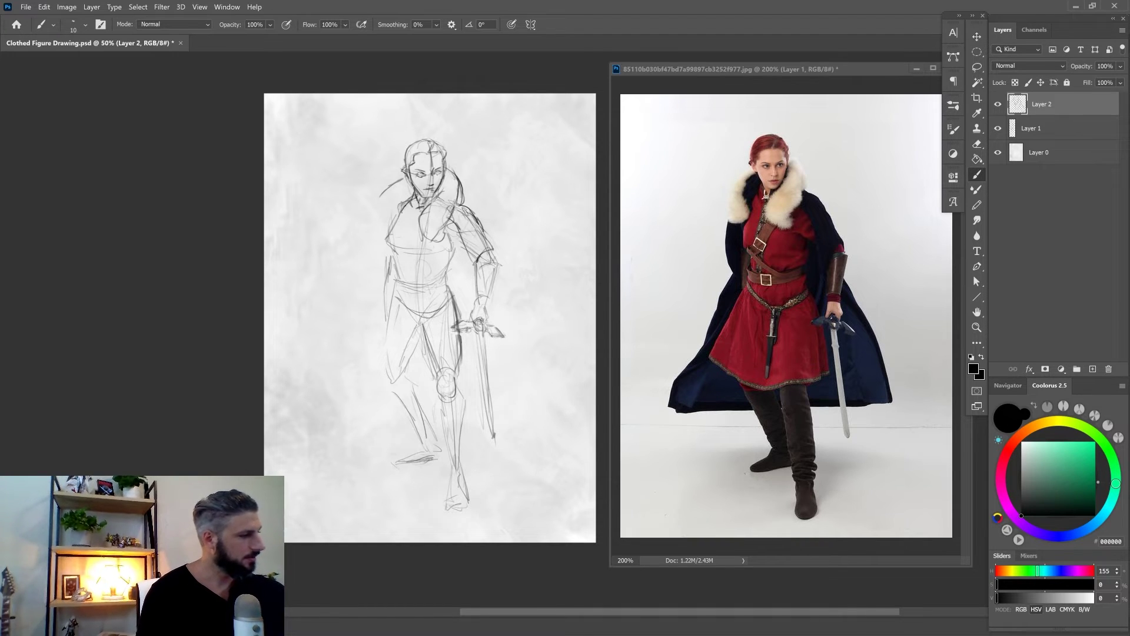
pyautogui.moveTo(406, 172); pyautogui.dragTo(381, 232)
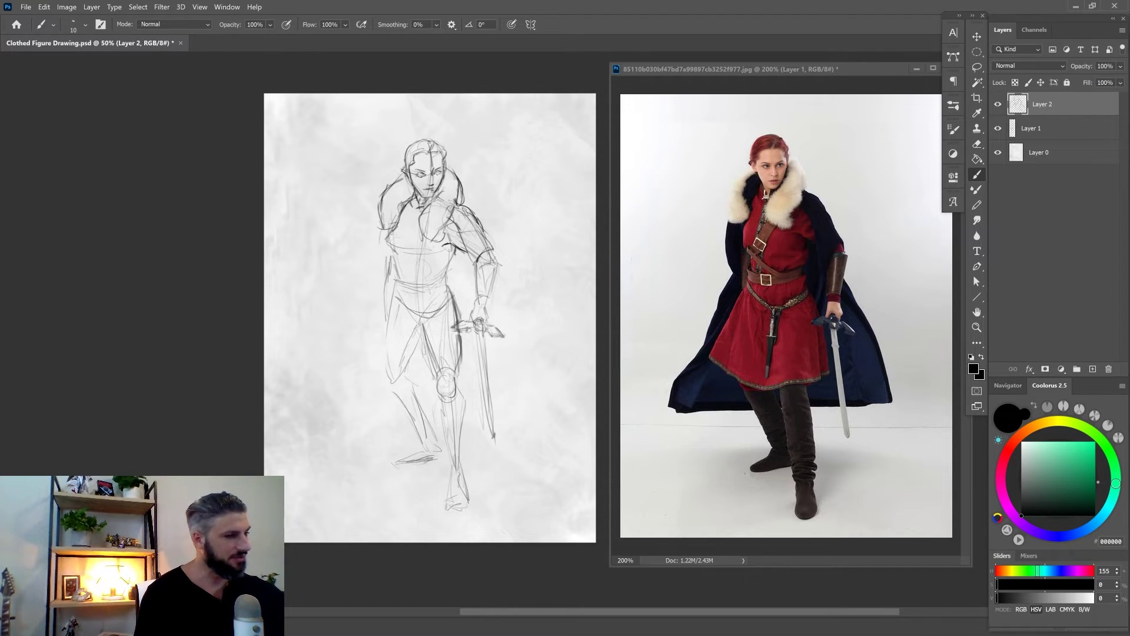
# - Define the tunic's chest and waist contour, and sketch the crossed leather straps over the torso
pyautogui.moveTo(455, 256); pyautogui.dragTo(411, 279)
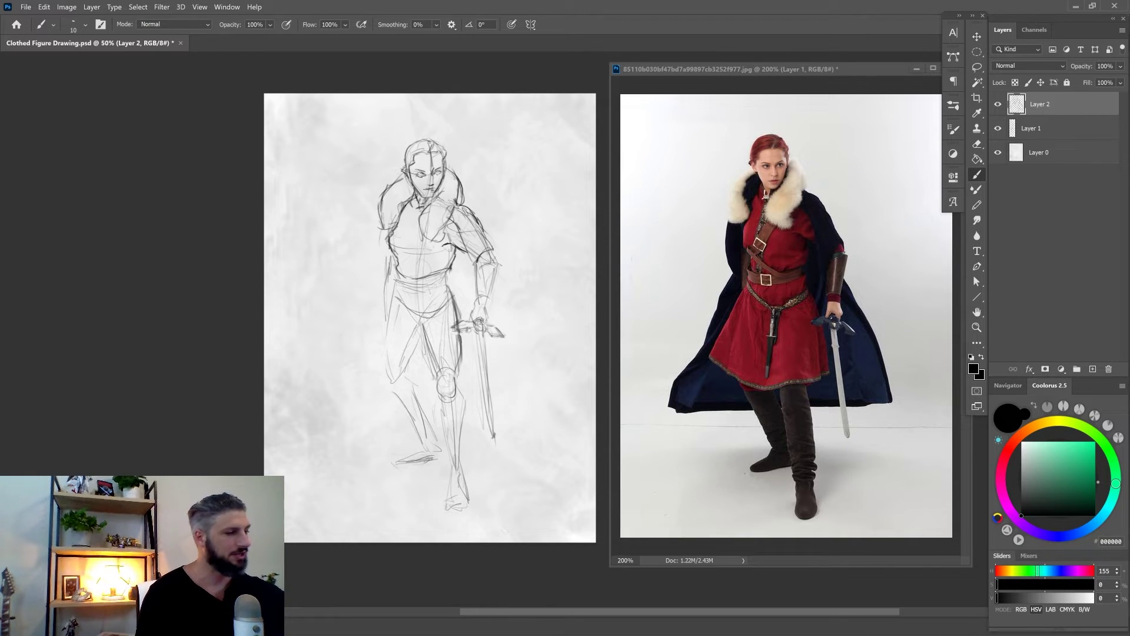
pyautogui.moveTo(432, 237)
pyautogui.mouseDown()
pyautogui.moveTo(415, 264)
pyautogui.moveTo(398, 269)
pyautogui.moveTo(407, 246)
pyautogui.moveTo(400, 255)
pyautogui.mouseUp()
pyautogui.moveTo(417, 236); pyautogui.dragTo(398, 255)
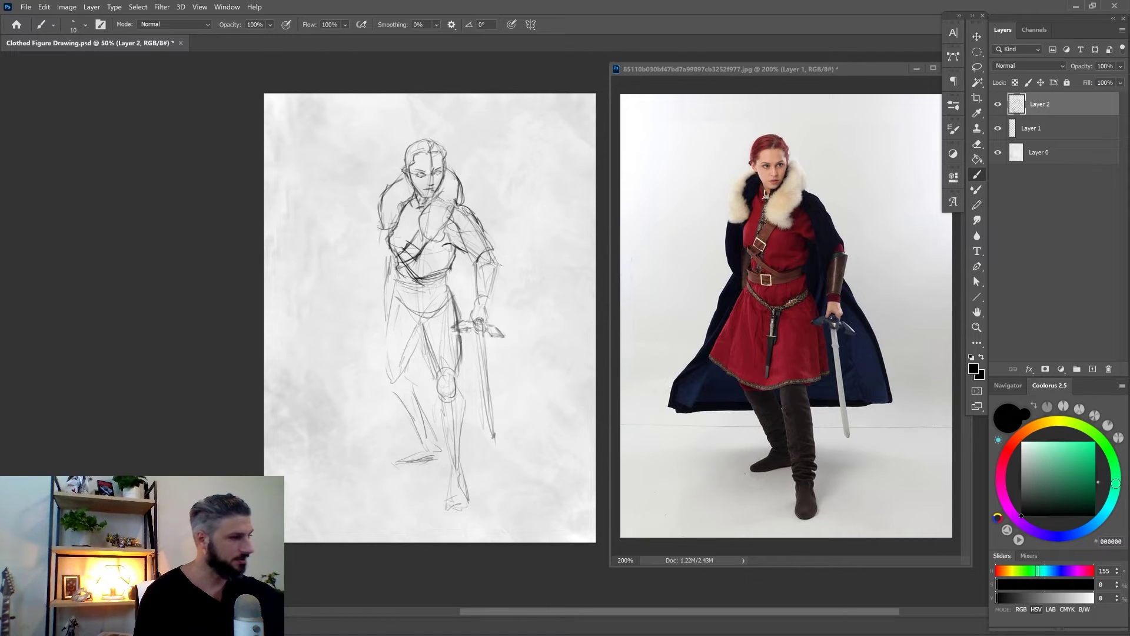
# - Sketch the cape's outline flaring from the shoulders down both sides, joined by a curved hem behind the legs
pyautogui.moveTo(376, 215); pyautogui.dragTo(377, 296)
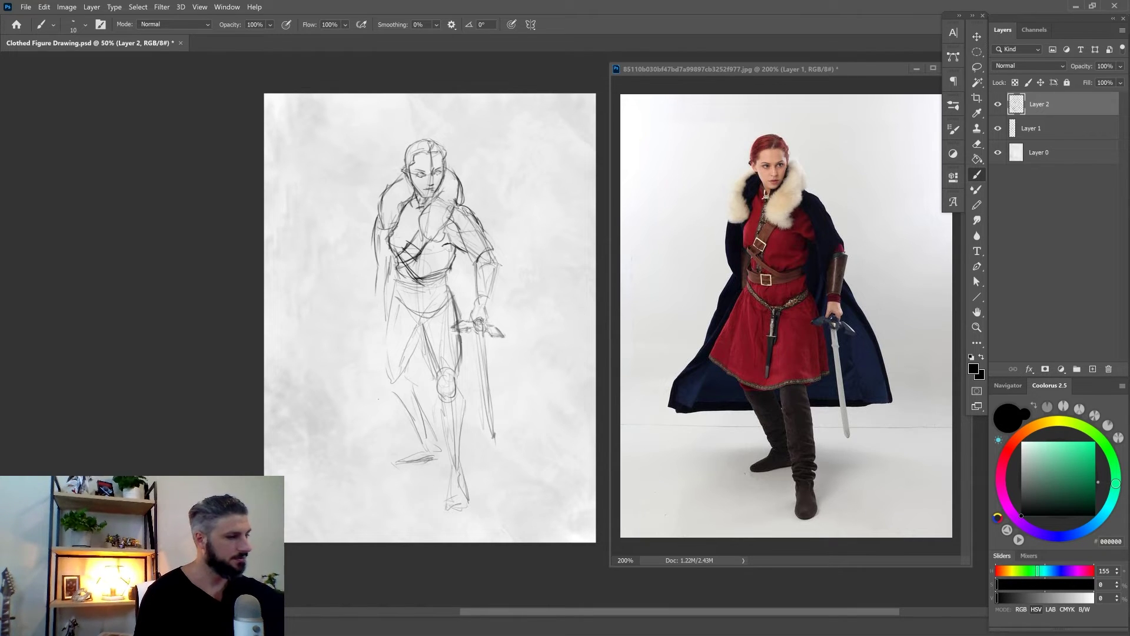
pyautogui.moveTo(492, 287); pyautogui.dragTo(524, 355)
pyautogui.moveTo(491, 296); pyautogui.dragTo(534, 388)
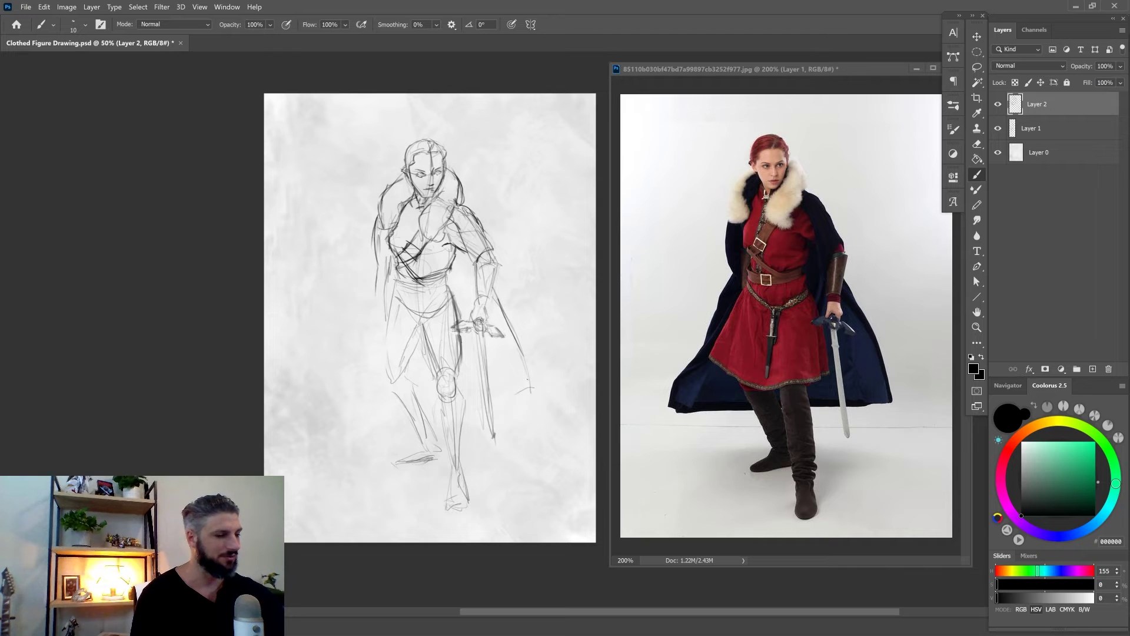
pyautogui.moveTo(498, 295); pyautogui.dragTo(527, 357)
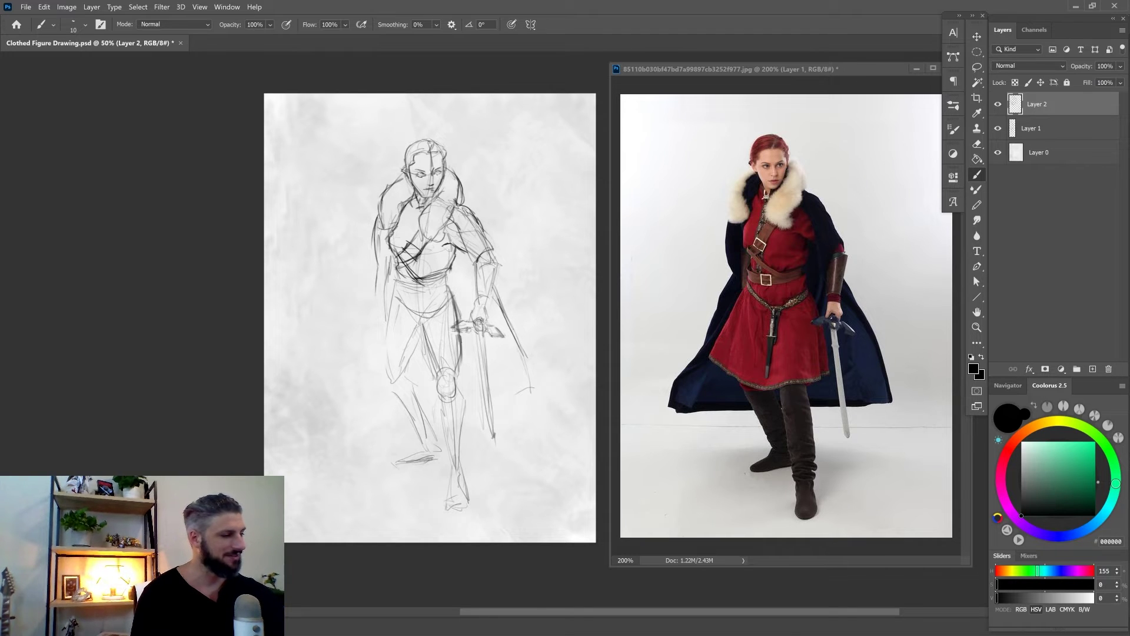
pyautogui.moveTo(504, 314); pyautogui.dragTo(543, 387)
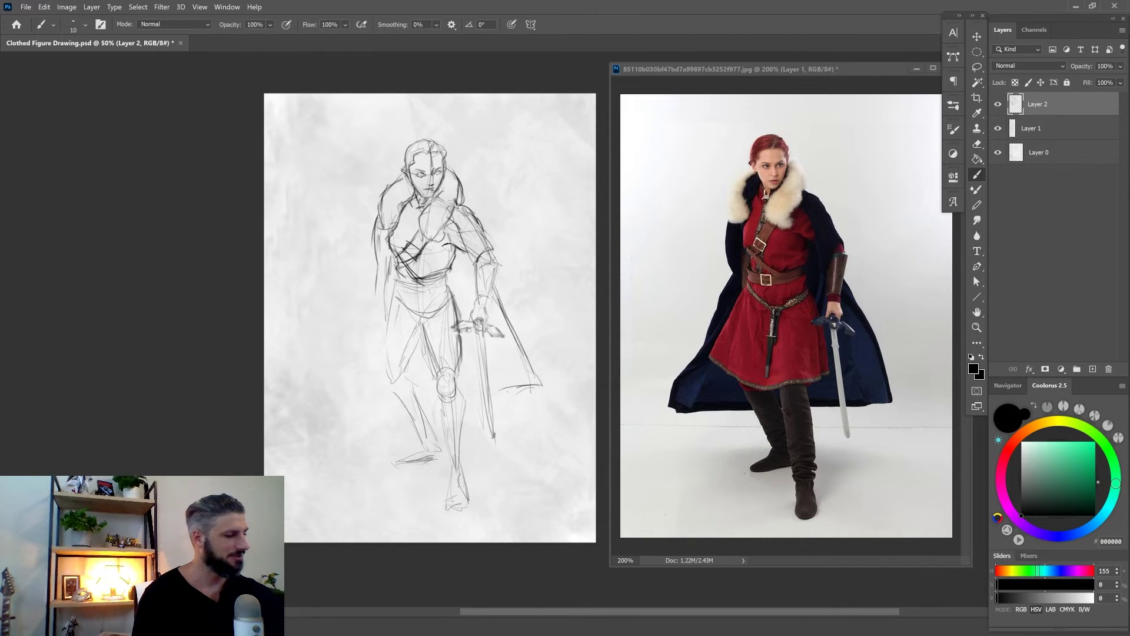
pyautogui.moveTo(457, 418); pyautogui.dragTo(526, 381)
pyautogui.moveTo(426, 412)
pyautogui.mouseDown()
pyautogui.moveTo(388, 395)
pyautogui.moveTo(323, 398)
pyautogui.moveTo(347, 370)
pyautogui.moveTo(322, 391)
pyautogui.mouseUp()
pyautogui.moveTo(360, 329)
pyautogui.mouseDown()
pyautogui.moveTo(328, 379)
pyautogui.moveTo(352, 339)
pyautogui.mouseUp()
pyautogui.moveTo(380, 285); pyautogui.dragTo(363, 320)
pyautogui.moveTo(381, 273)
pyautogui.mouseDown()
pyautogui.moveTo(370, 306)
pyautogui.moveTo(378, 285)
pyautogui.mouseUp()
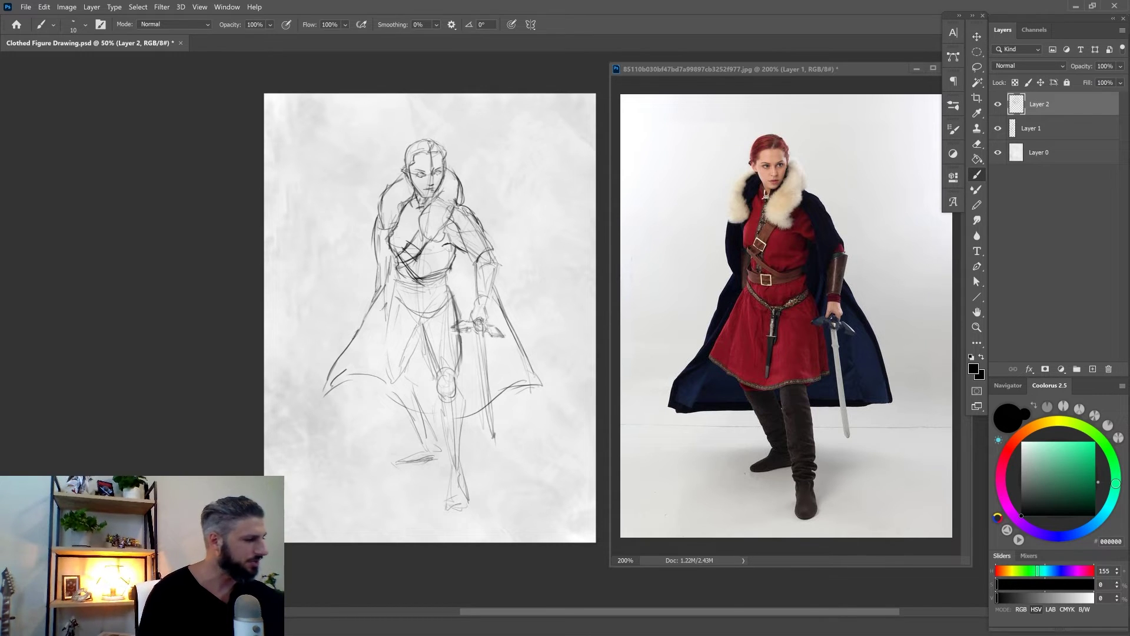
# - Reinforce and clean up the cape's edge and folds along the arm opposite the sword, from shoulder to hip
pyautogui.moveTo(396, 285); pyautogui.dragTo(376, 321)
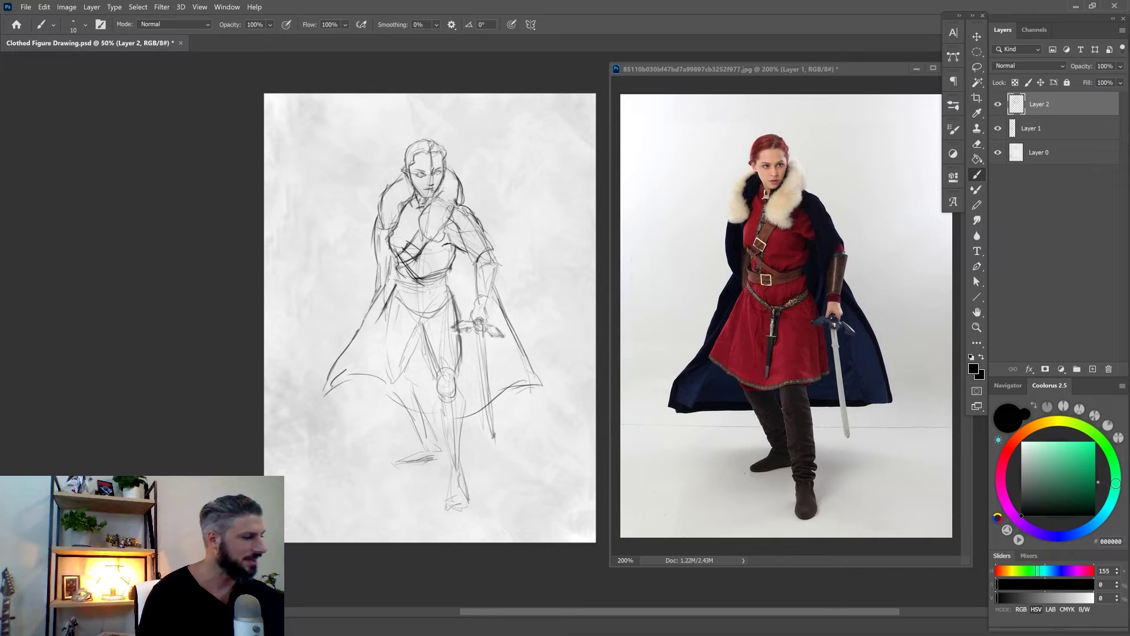
pyautogui.moveTo(390, 265); pyautogui.dragTo(385, 298)
pyautogui.moveTo(391, 269)
pyautogui.mouseDown()
pyautogui.moveTo(364, 323)
pyautogui.moveTo(376, 286)
pyautogui.mouseUp()
pyautogui.press('e')
pyautogui.press('b')
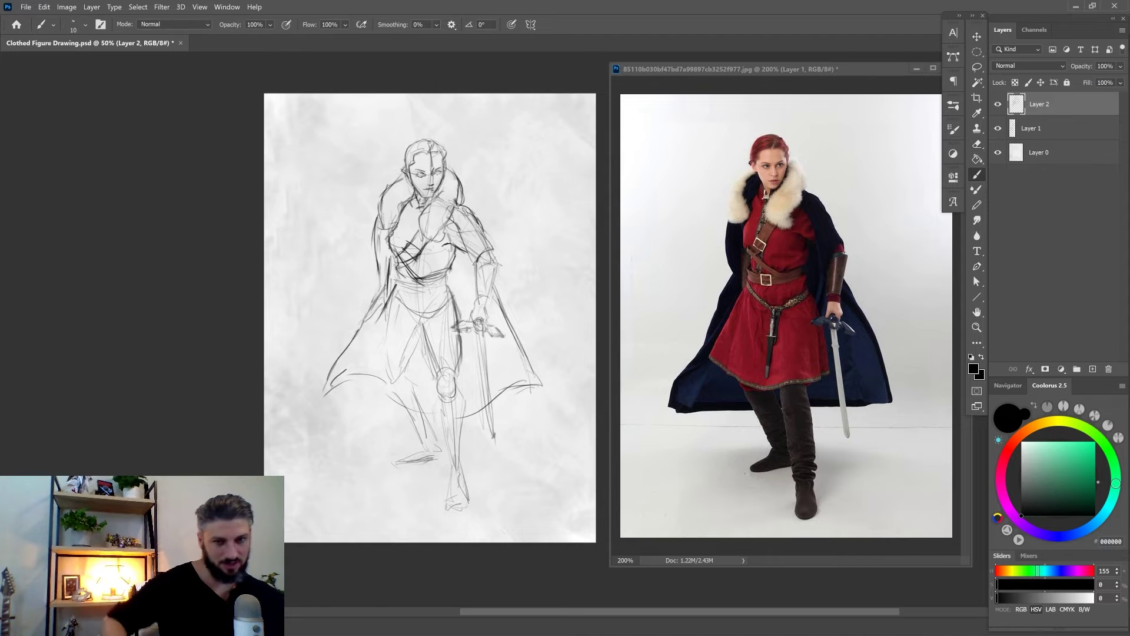
pyautogui.moveTo(383, 274); pyautogui.dragTo(380, 291)
pyautogui.moveTo(382, 265); pyautogui.dragTo(378, 293)
pyautogui.moveTo(382, 243); pyautogui.dragTo(372, 269)
pyautogui.press('e')
pyautogui.press('b')
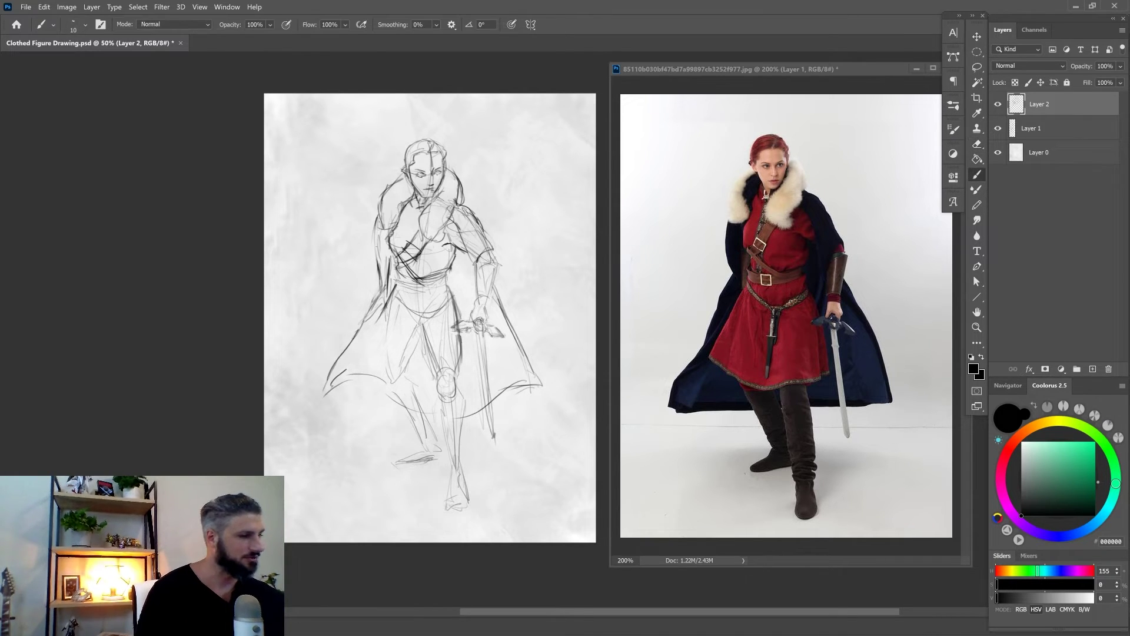
pyautogui.moveTo(379, 219)
pyautogui.mouseDown()
pyautogui.moveTo(373, 259)
pyautogui.moveTo(378, 243)
pyautogui.mouseUp()
# - Sketch the flared tunic skirt from the waist down to a curved hem just above the knees
pyautogui.moveTo(462, 333); pyautogui.dragTo(469, 369)
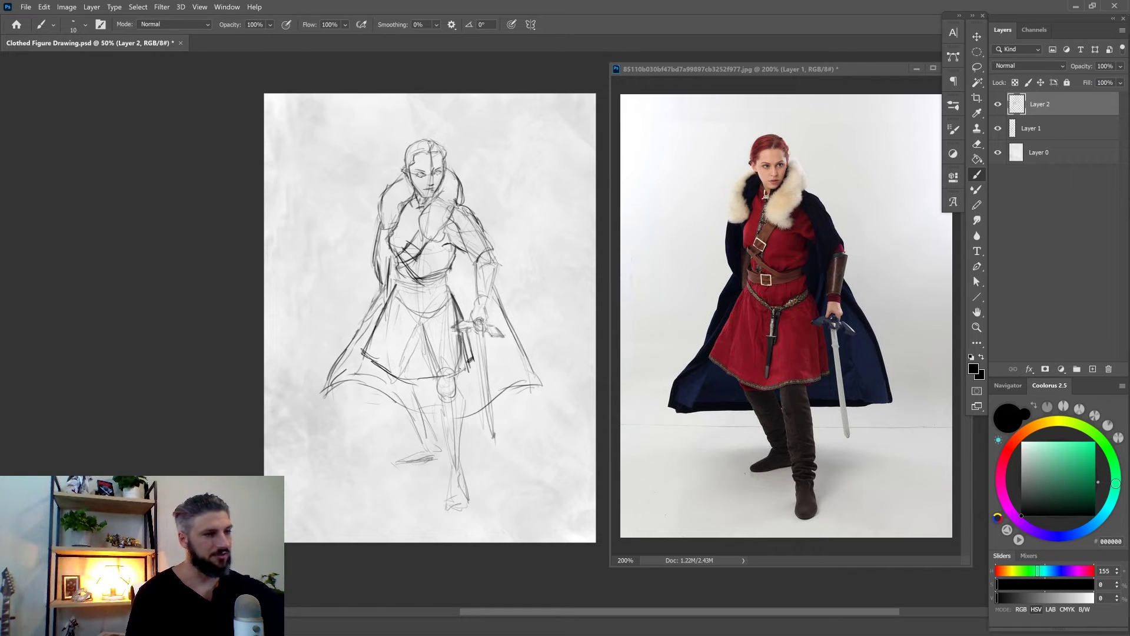
# - Outline the cape's shoulder, sleeve opening and flaring side on the reference photo in green 3AD695 with a size 6 brush
pyautogui.click(781, 110)
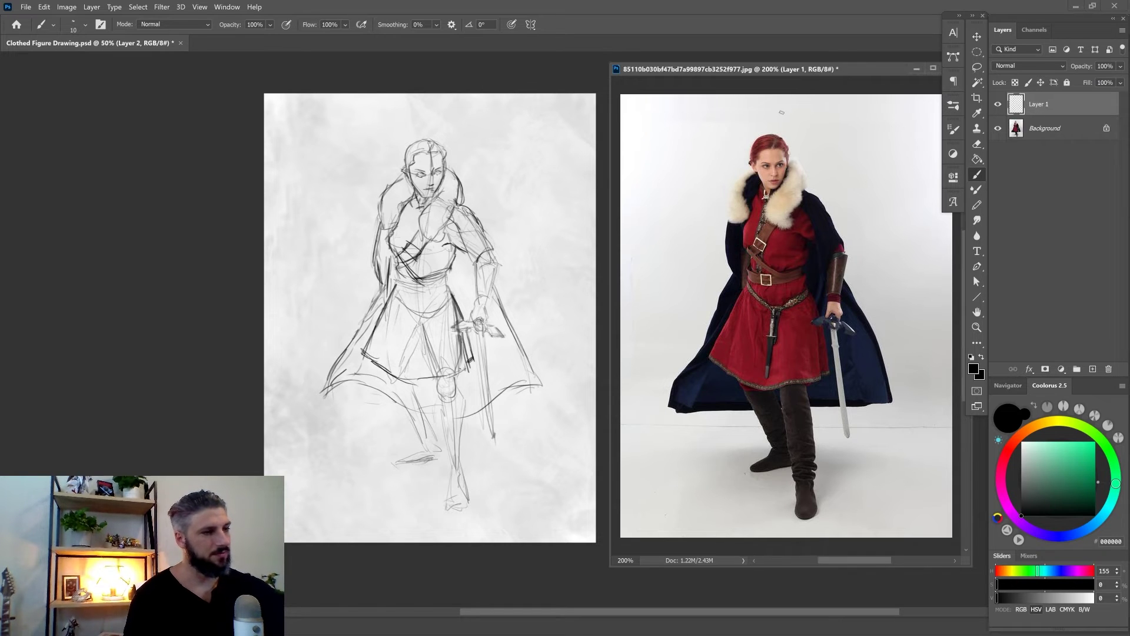
pyautogui.click(1077, 456)
pyautogui.press('[')
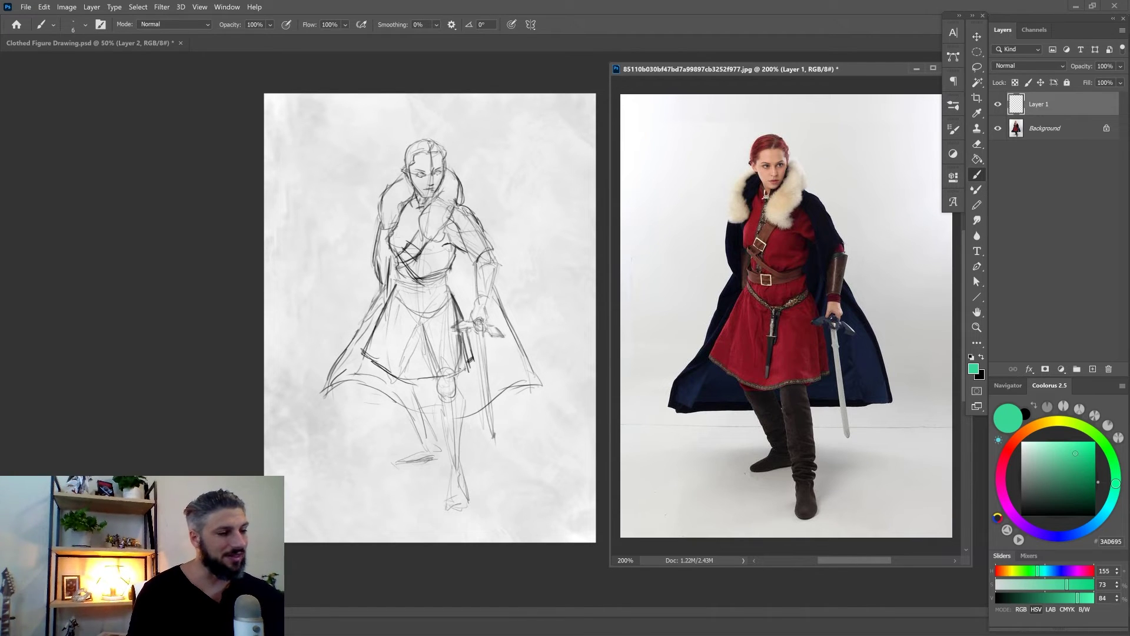
pyautogui.moveTo(842, 252)
pyautogui.mouseDown()
pyautogui.moveTo(820, 263)
pyautogui.moveTo(807, 218)
pyautogui.moveTo(836, 224)
pyautogui.mouseUp()
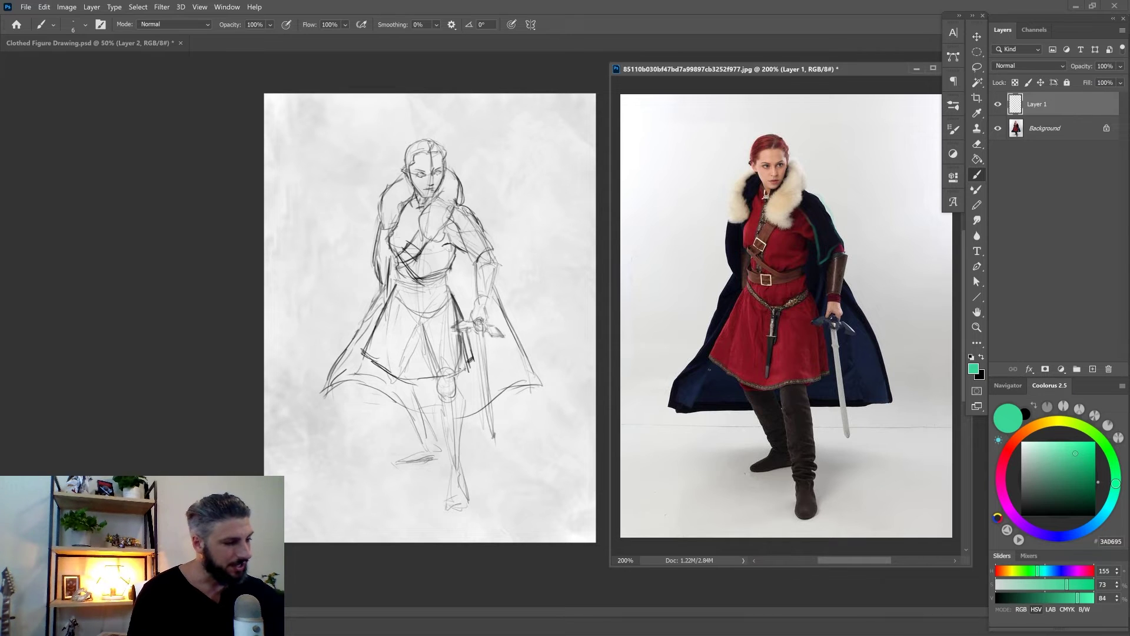
pyautogui.moveTo(709, 370)
pyautogui.mouseDown()
pyautogui.moveTo(693, 406)
pyautogui.moveTo(674, 408)
pyautogui.moveTo(691, 410)
pyautogui.moveTo(732, 281)
pyautogui.mouseUp()
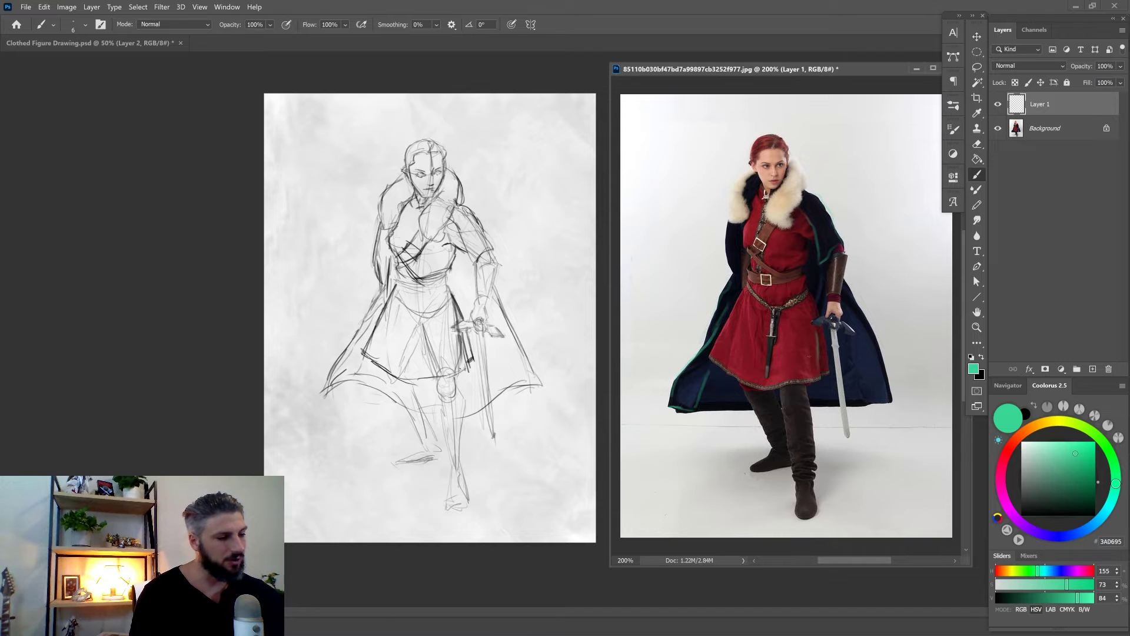
# - Mark the tunic skirt's hem and its vertical and curved folds on the reference photo in green
pyautogui.moveTo(816, 326)
pyautogui.mouseDown()
pyautogui.moveTo(812, 380)
pyautogui.moveTo(805, 356)
pyautogui.moveTo(800, 377)
pyautogui.mouseUp()
pyautogui.moveTo(803, 331); pyautogui.dragTo(794, 378)
pyautogui.moveTo(792, 366); pyautogui.dragTo(787, 383)
pyautogui.moveTo(789, 332)
pyautogui.mouseDown()
pyautogui.moveTo(786, 368)
pyautogui.moveTo(804, 379)
pyautogui.moveTo(817, 321)
pyautogui.mouseUp()
pyautogui.press('e')
pyautogui.press('b')
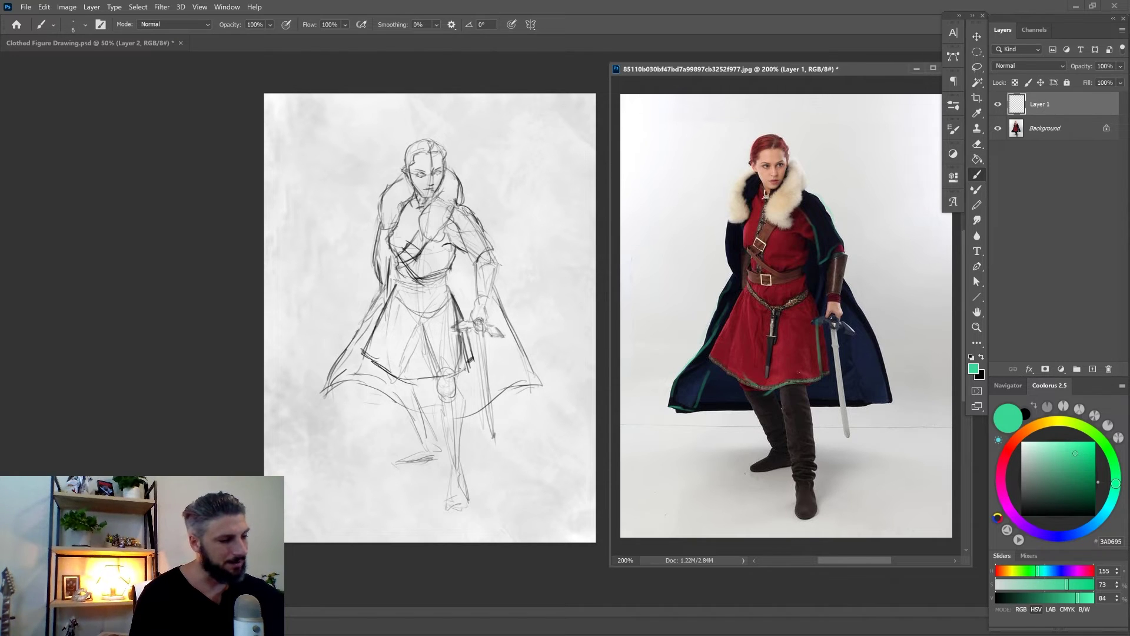
pyautogui.moveTo(811, 321)
pyautogui.mouseDown()
pyautogui.moveTo(804, 366)
pyautogui.moveTo(803, 355)
pyautogui.mouseUp()
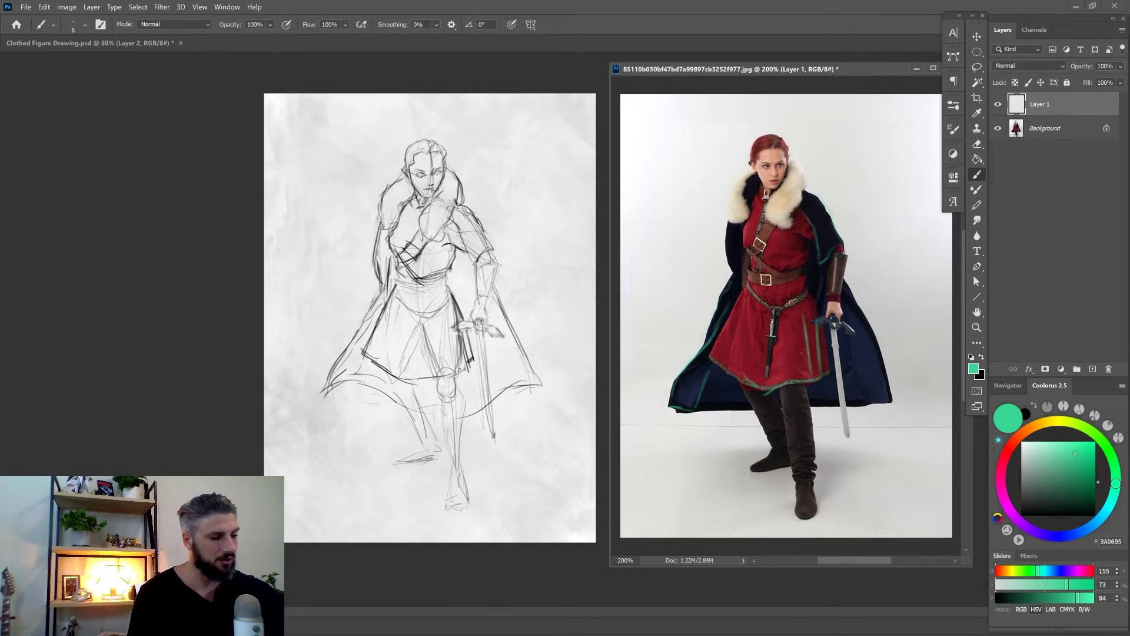
pyautogui.moveTo(777, 370)
pyautogui.mouseDown()
pyautogui.moveTo(805, 360)
pyautogui.moveTo(806, 345)
pyautogui.moveTo(808, 361)
pyautogui.mouseUp()
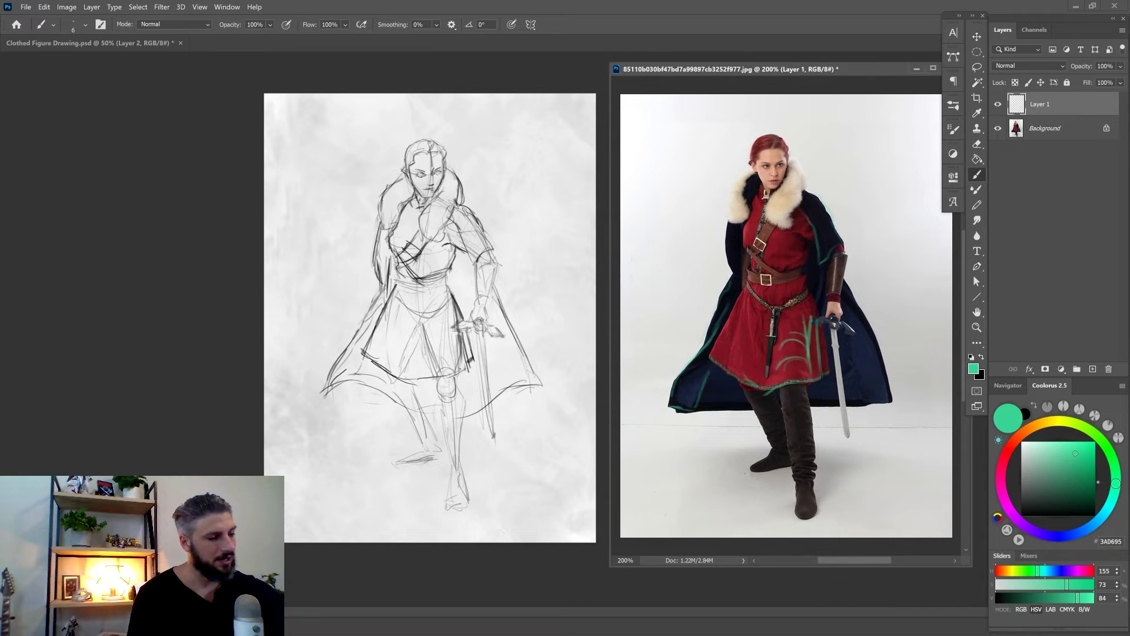
pyautogui.moveTo(787, 321)
pyautogui.mouseDown()
pyautogui.moveTo(805, 318)
pyautogui.moveTo(776, 374)
pyautogui.moveTo(803, 365)
pyautogui.moveTo(810, 315)
pyautogui.mouseUp()
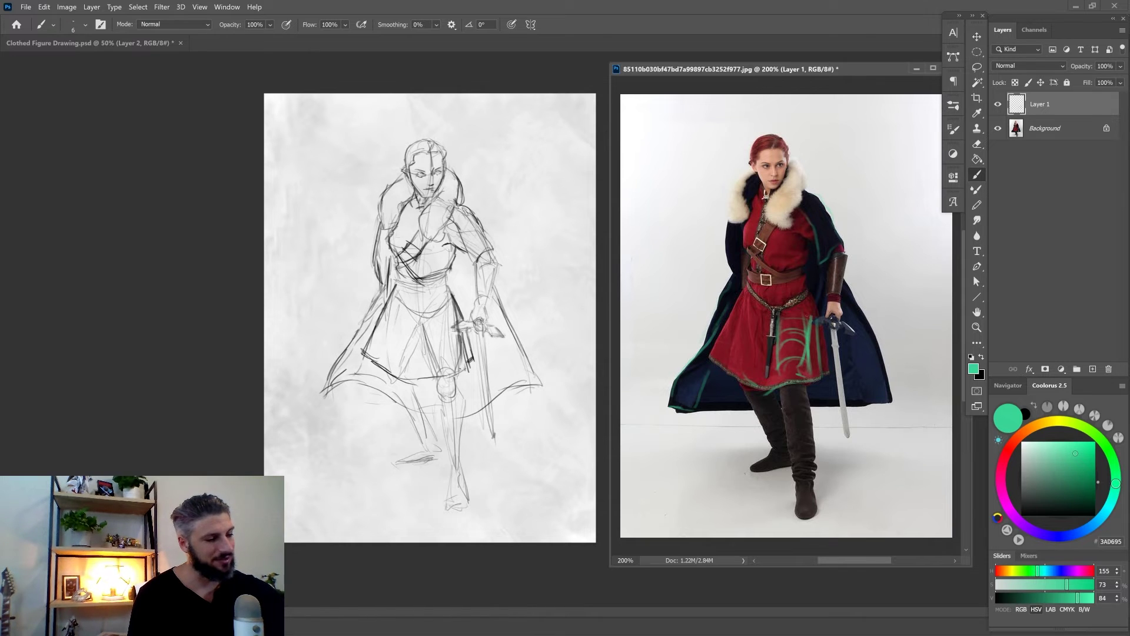
pyautogui.hotkey('ctrl', 'z')
pyautogui.hotkey('ctrl', 'z')
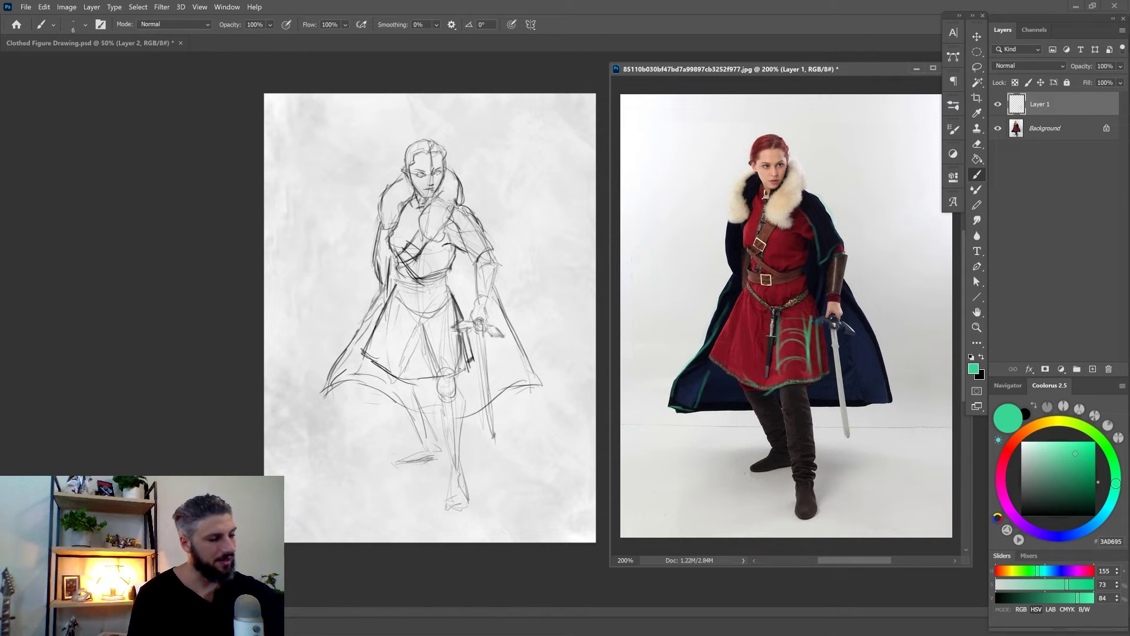
pyautogui.moveTo(775, 372); pyautogui.dragTo(776, 353)
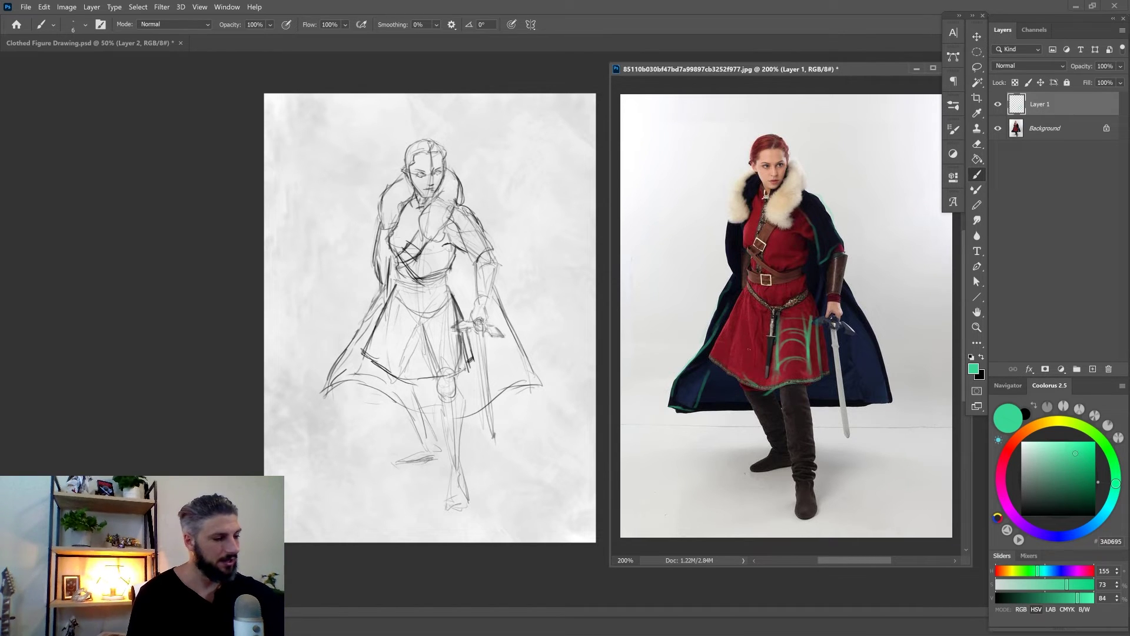
pyautogui.moveTo(748, 322); pyautogui.dragTo(736, 373)
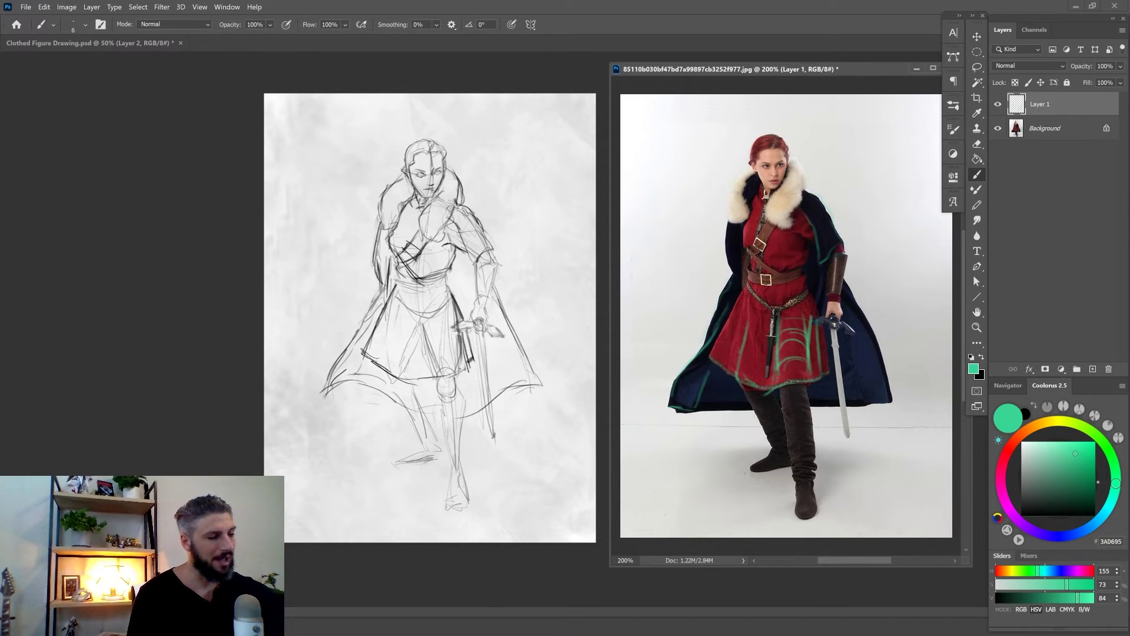
pyautogui.hotkey('ctrl', 'z')
pyautogui.hotkey('ctrl', 'z')
pyautogui.hotkey('ctrl', 'z')
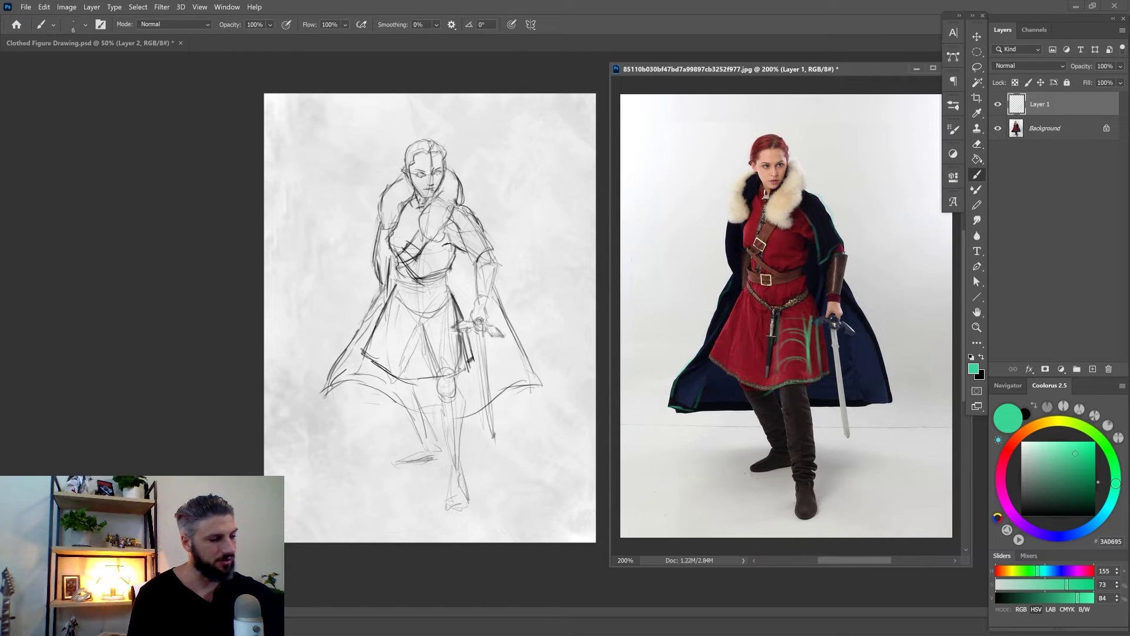
# - Mark the skirt's hem and downward-pointing fold arrows on the dagger's far side from the sword, in green on the reference photo
pyautogui.moveTo(769, 389); pyautogui.dragTo(713, 360)
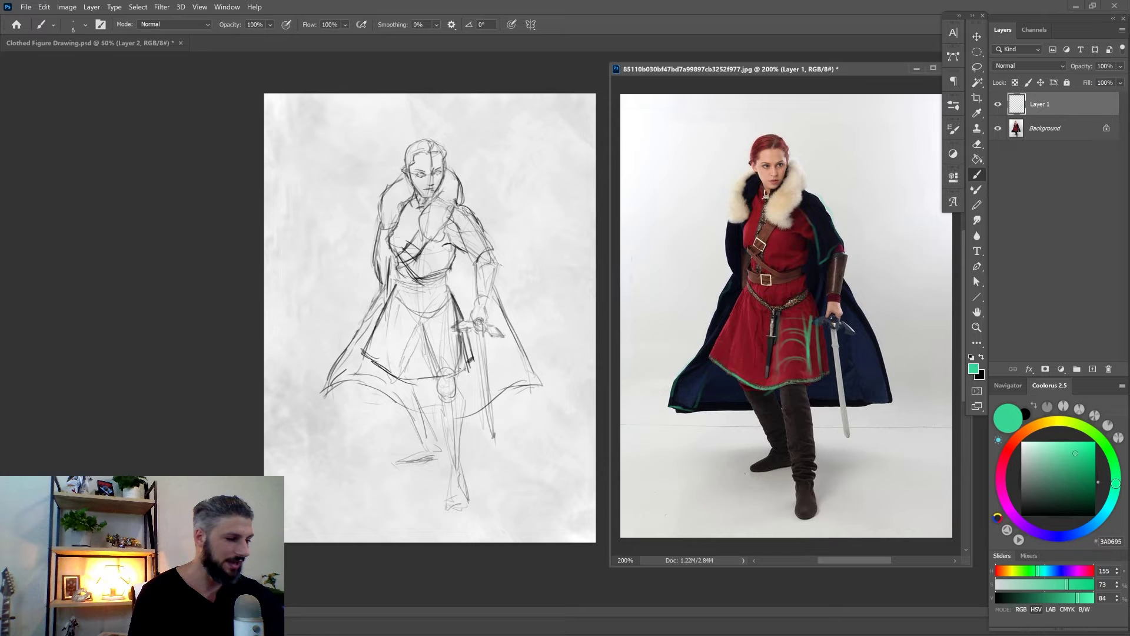
pyautogui.moveTo(746, 303); pyautogui.dragTo(746, 363)
pyautogui.moveTo(742, 352); pyautogui.dragTo(751, 350)
pyautogui.moveTo(738, 311)
pyautogui.mouseDown()
pyautogui.moveTo(734, 357)
pyautogui.moveTo(761, 365)
pyautogui.mouseUp()
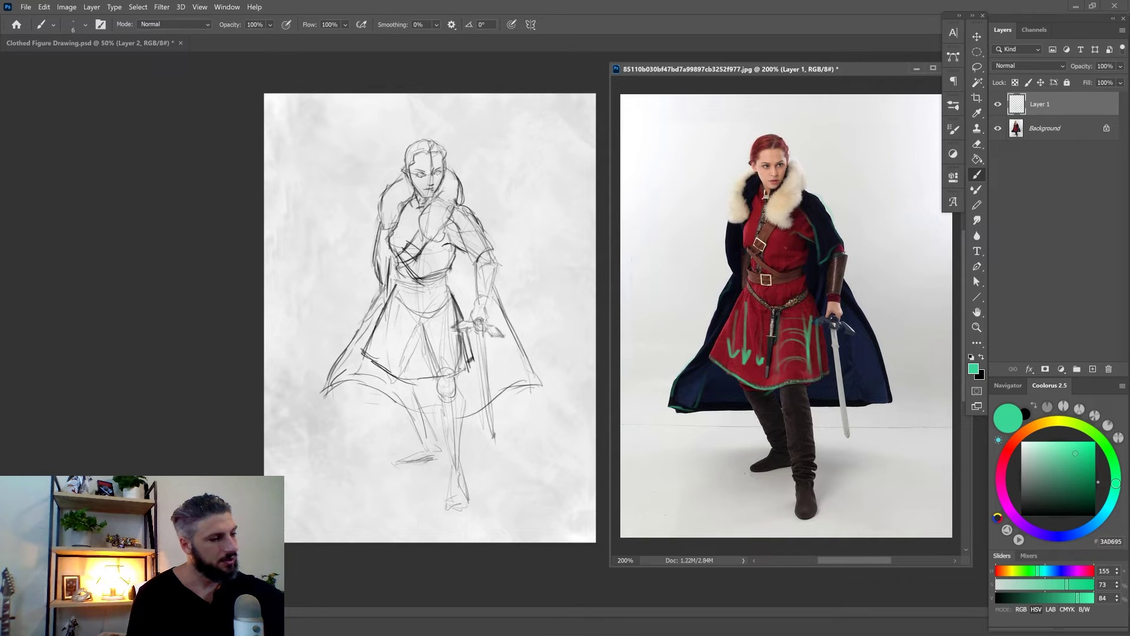
# - Mark the belt line, the gathered folds above it and a downward arrow beside the waist in green on the photo
pyautogui.moveTo(753, 271); pyautogui.dragTo(800, 274)
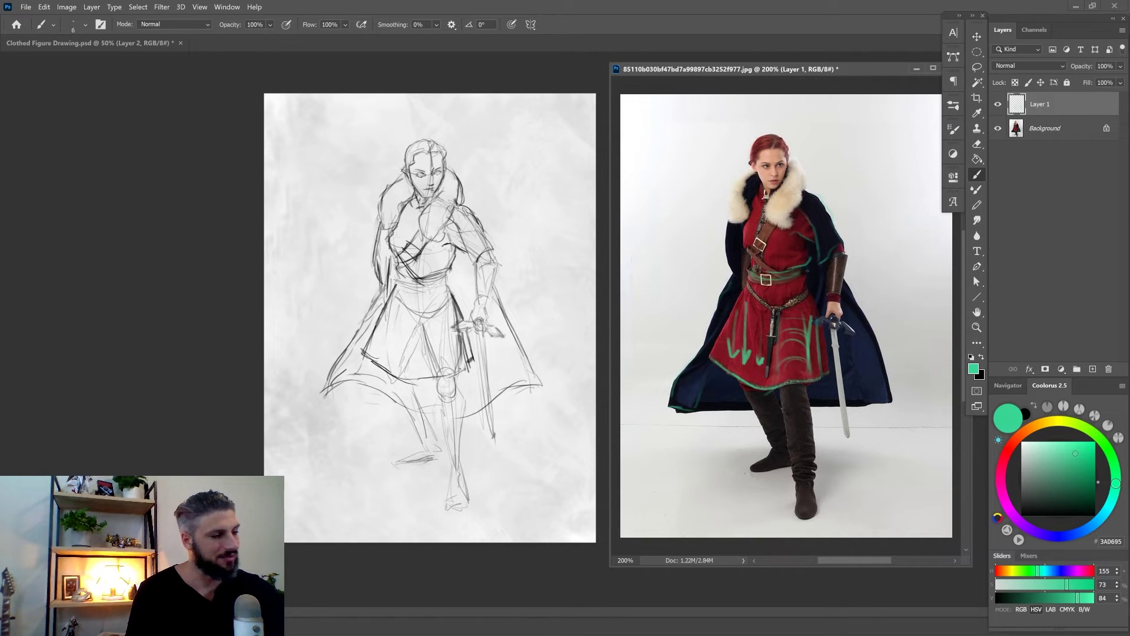
pyautogui.moveTo(814, 266); pyautogui.dragTo(816, 278)
pyautogui.moveTo(811, 272); pyautogui.dragTo(773, 281)
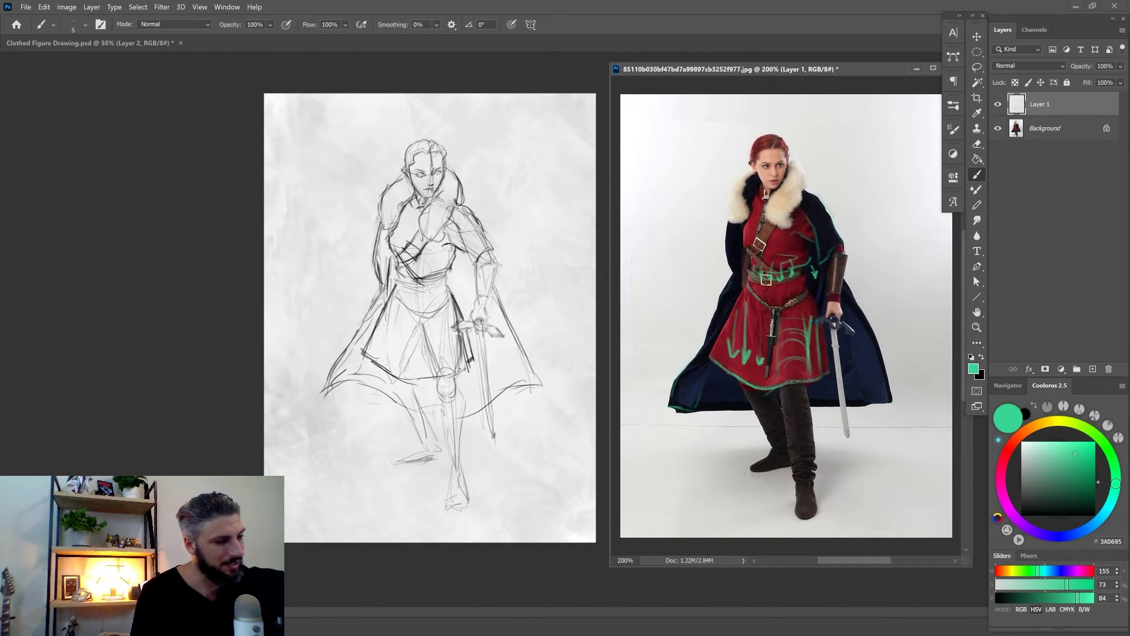
pyautogui.moveTo(782, 252); pyautogui.dragTo(804, 250)
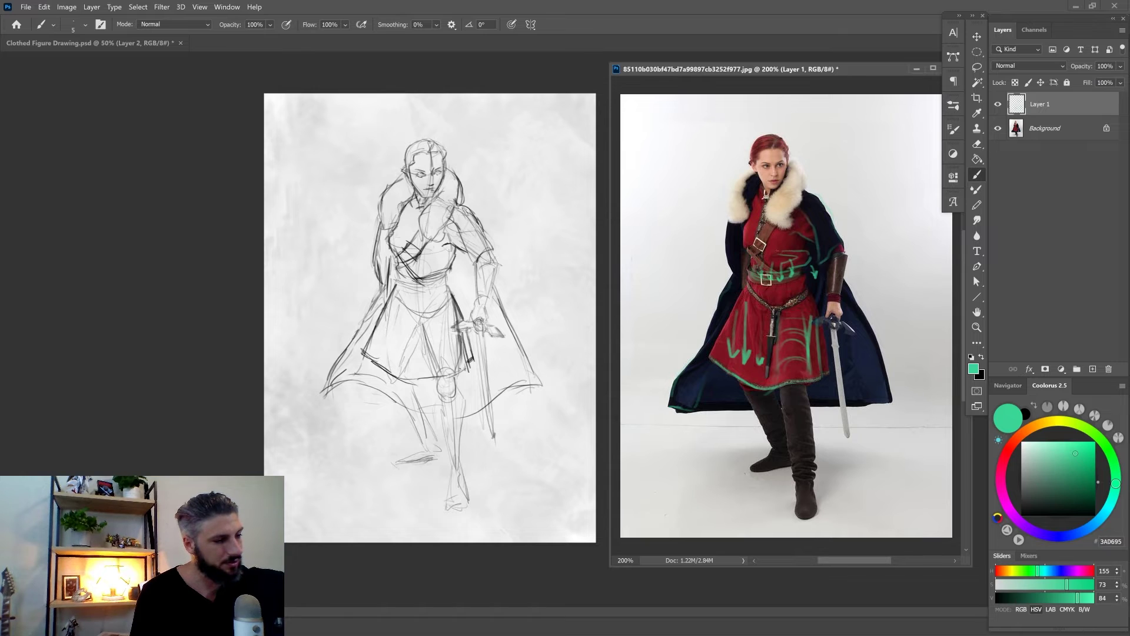
# - Erase the green waist marks on the reference photo and hide its annotation layer
pyautogui.press('e')
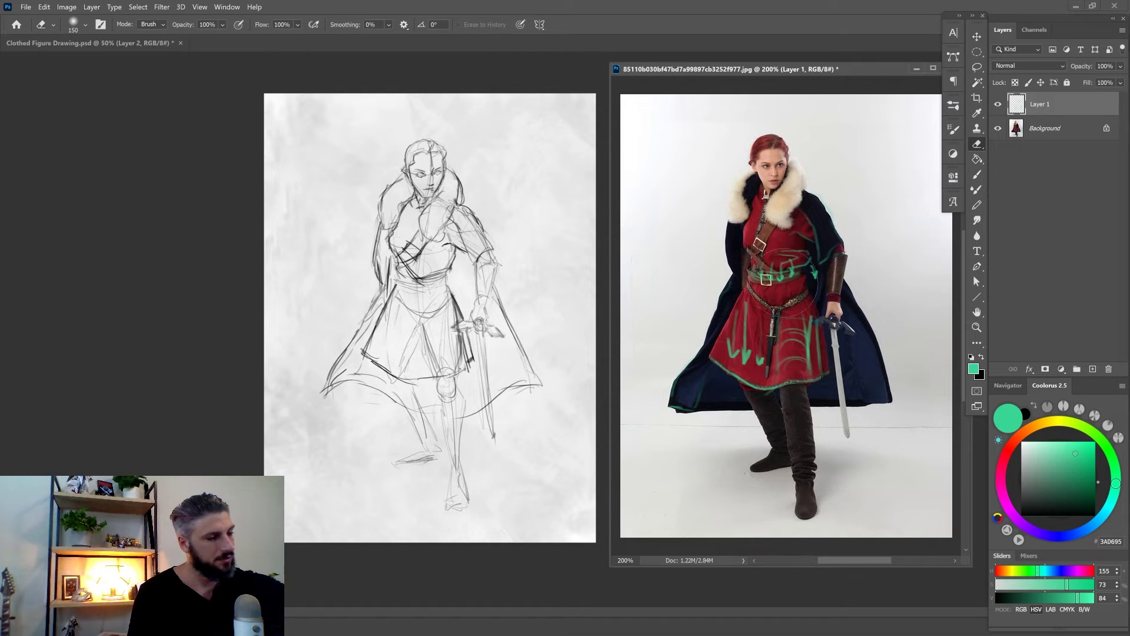
pyautogui.moveTo(788, 270); pyautogui.dragTo(790, 274)
pyautogui.press('b')
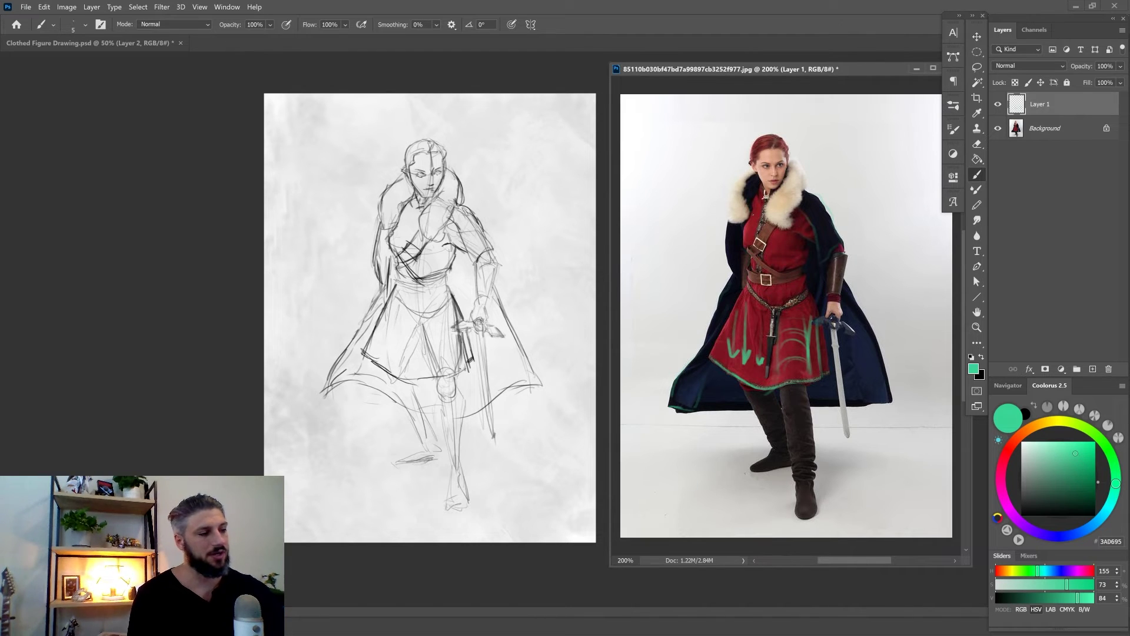
pyautogui.click(998, 104)
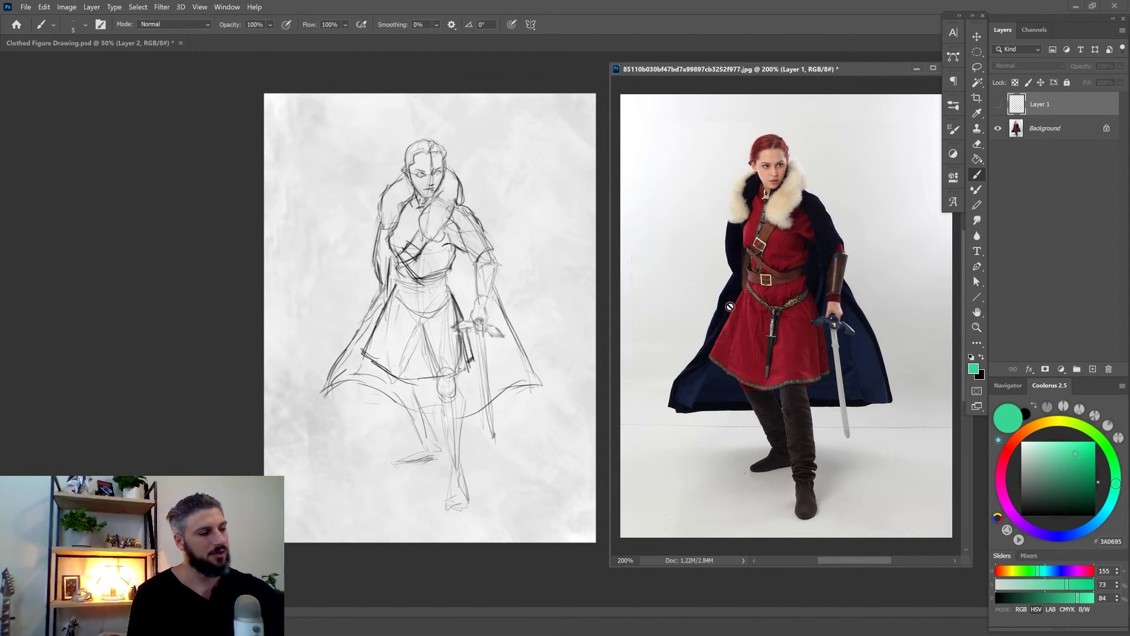
# - Sketch the belt curves and the tunic's waist contour on Layer 2 of the figure drawing in black with a size 10 brush
pyautogui.click(461, 383)
pyautogui.click(1022, 516)
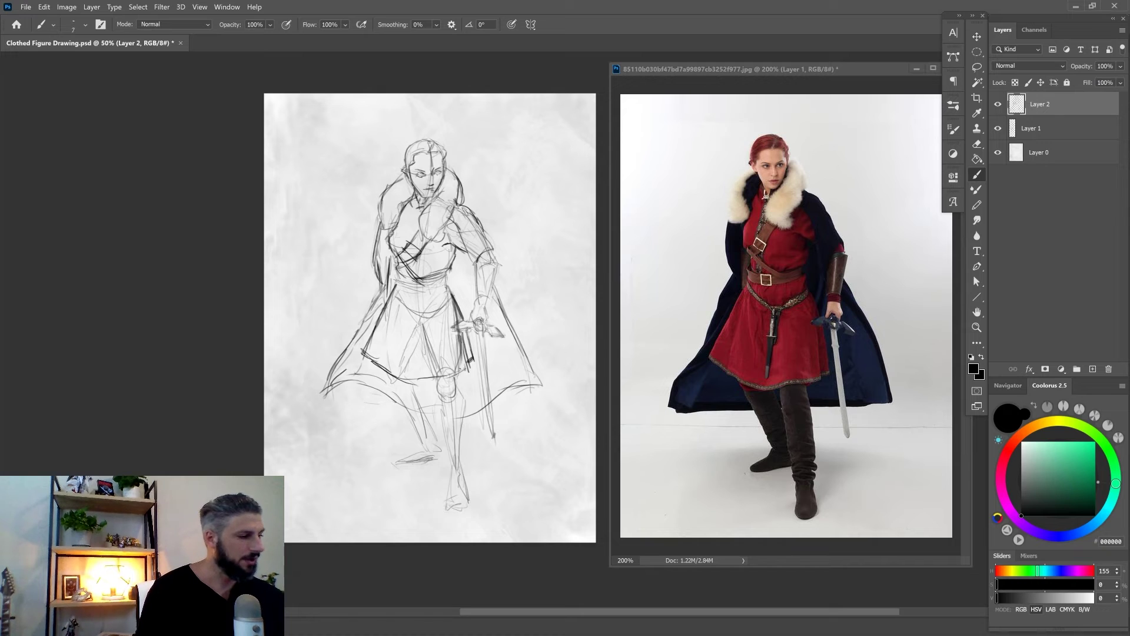
pyautogui.press(']')
pyautogui.press(']')
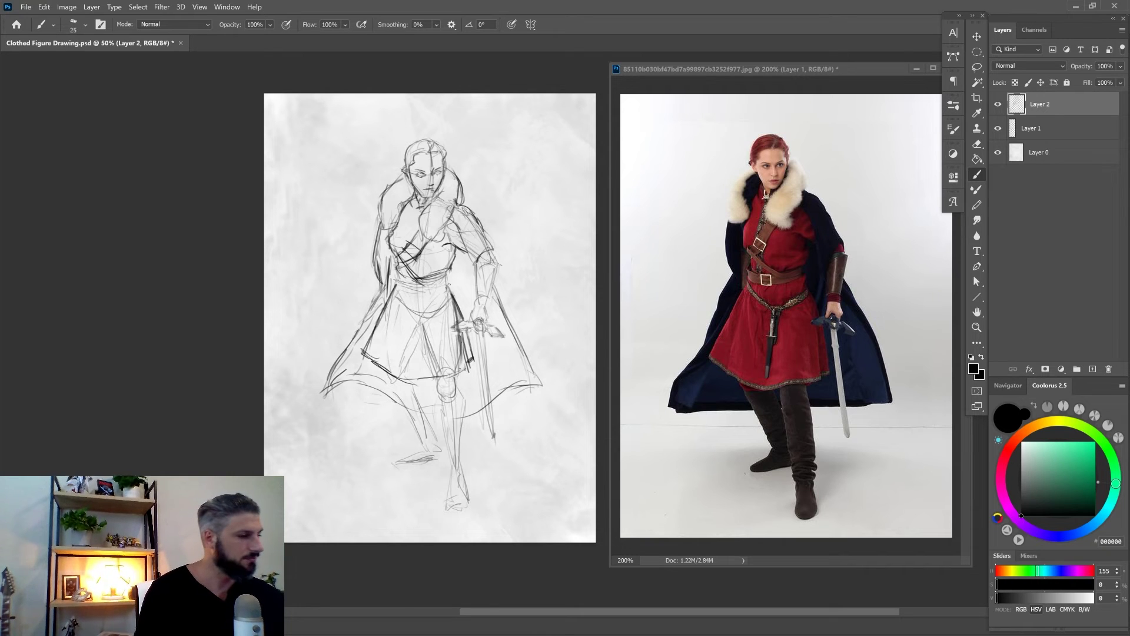
pyautogui.press('[')
pyautogui.press('[')
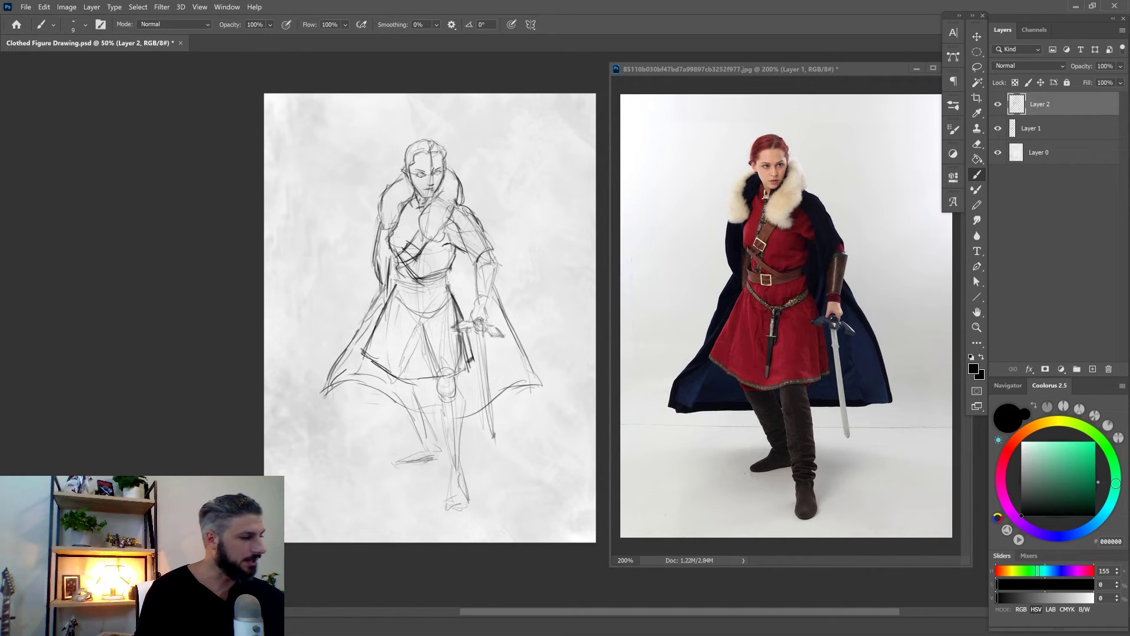
pyautogui.press(']')
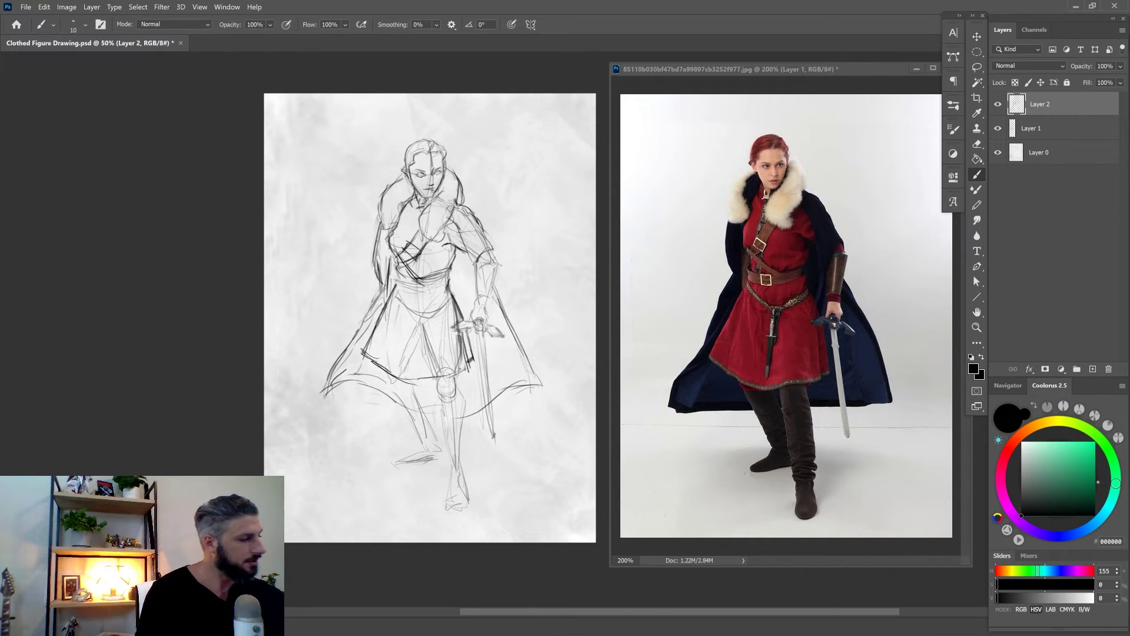
pyautogui.moveTo(437, 282)
pyautogui.mouseDown()
pyautogui.moveTo(435, 299)
pyautogui.moveTo(396, 283)
pyautogui.mouseUp()
pyautogui.press('e')
pyautogui.press('b')
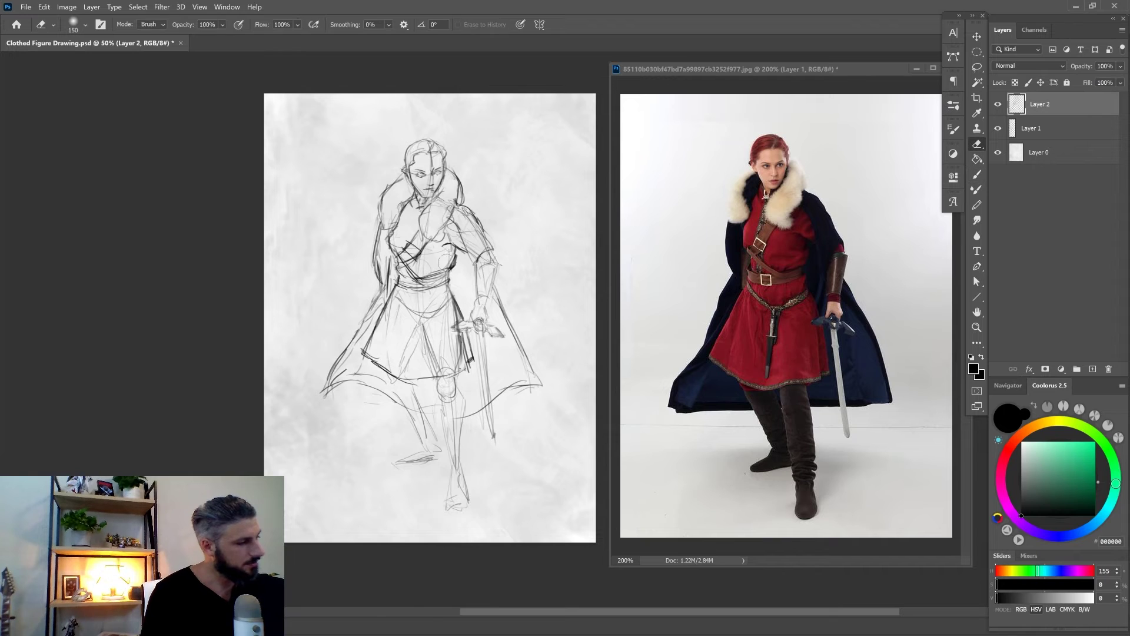
pyautogui.press('e')
pyautogui.press('b')
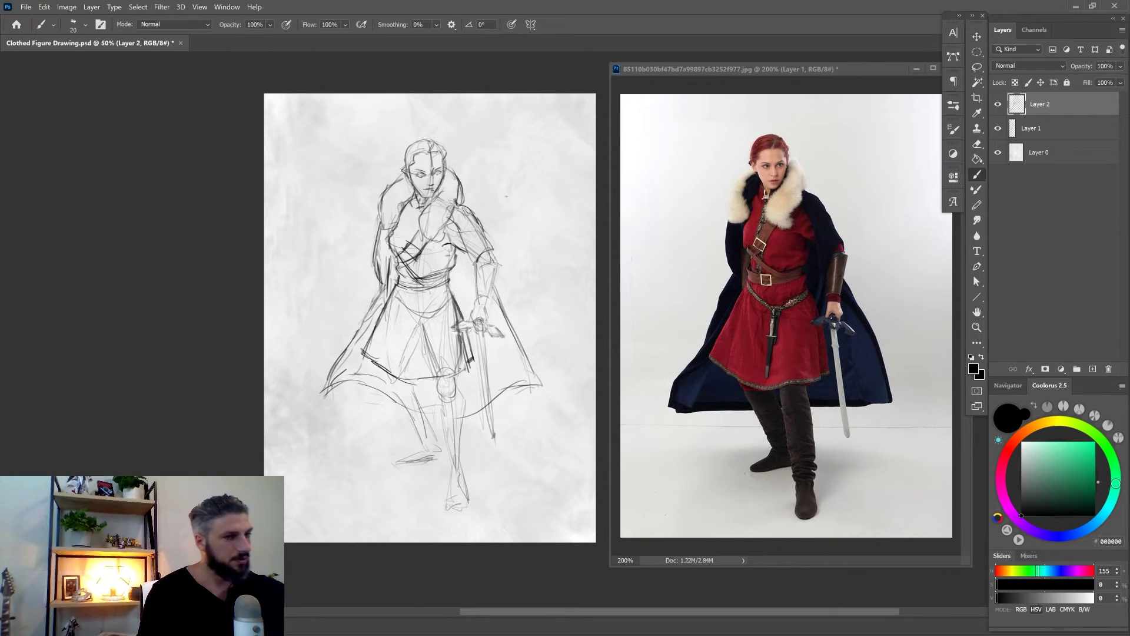
# - Lower the construction sketch on Layer 1 to 28% opacity and make Layer 2 active again
pyautogui.click(1037, 128)
pyautogui.click(1121, 66)
pyautogui.moveTo(1119, 80); pyautogui.dragTo(1081, 81)
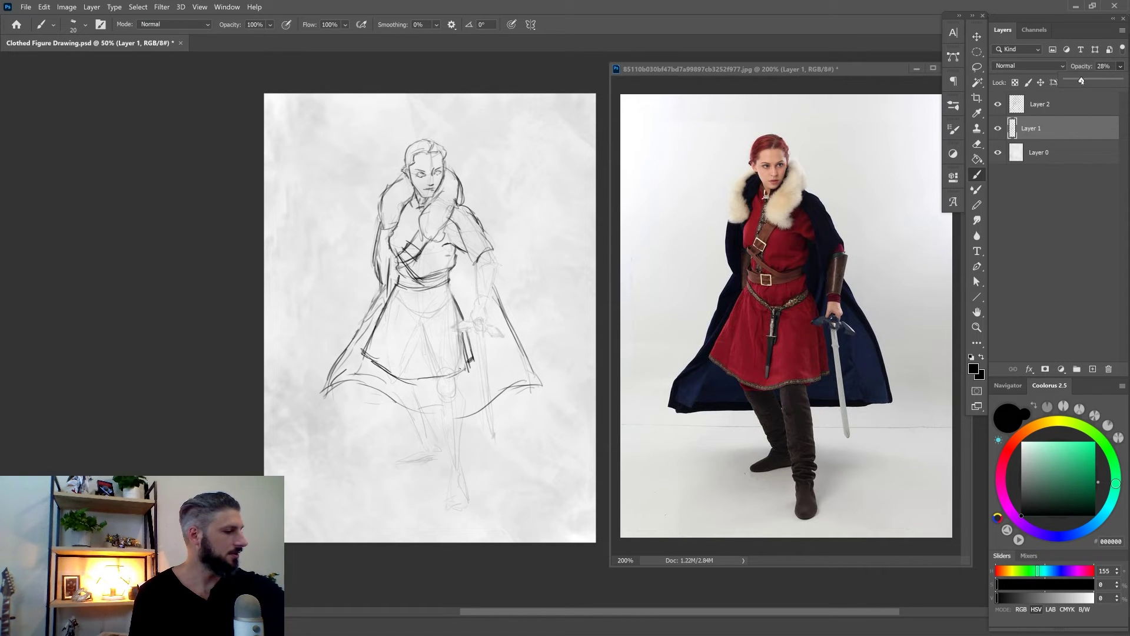
pyautogui.click(1056, 109)
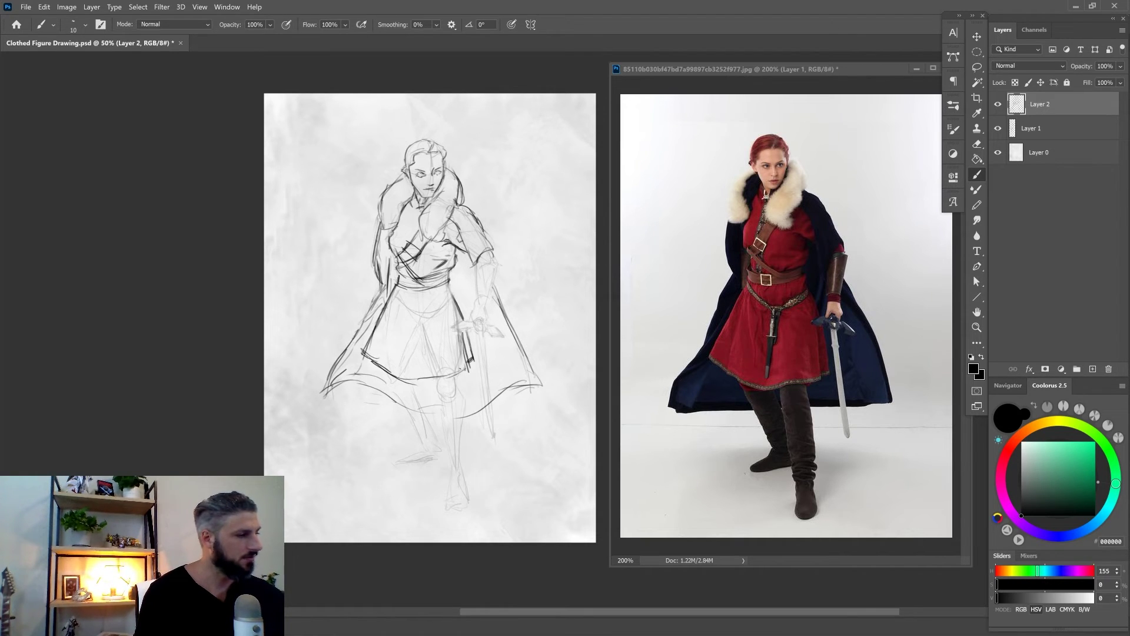
# - Draw the bracer, wrist and hand of the sword arm, and darken the chest strap and belt lines
pyautogui.moveTo(476, 265); pyautogui.dragTo(497, 262)
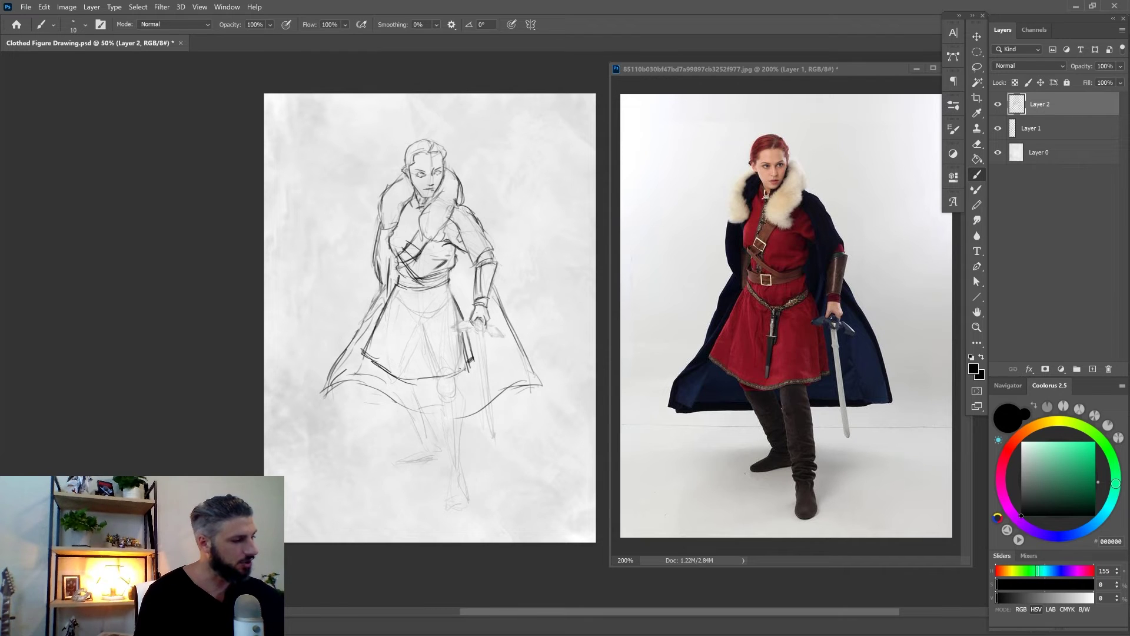
pyautogui.press('e')
pyautogui.press('b')
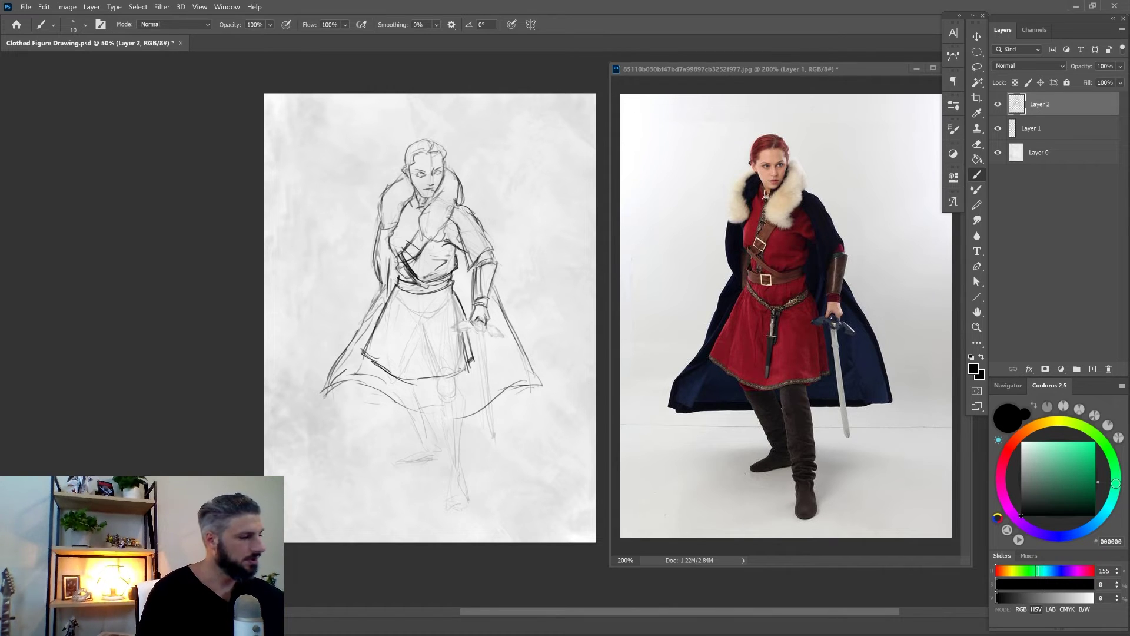
# - Draw the waist belt with its buckle and the dagger hanging from a low hip belt over the skirt
pyautogui.moveTo(428, 286); pyautogui.dragTo(445, 278)
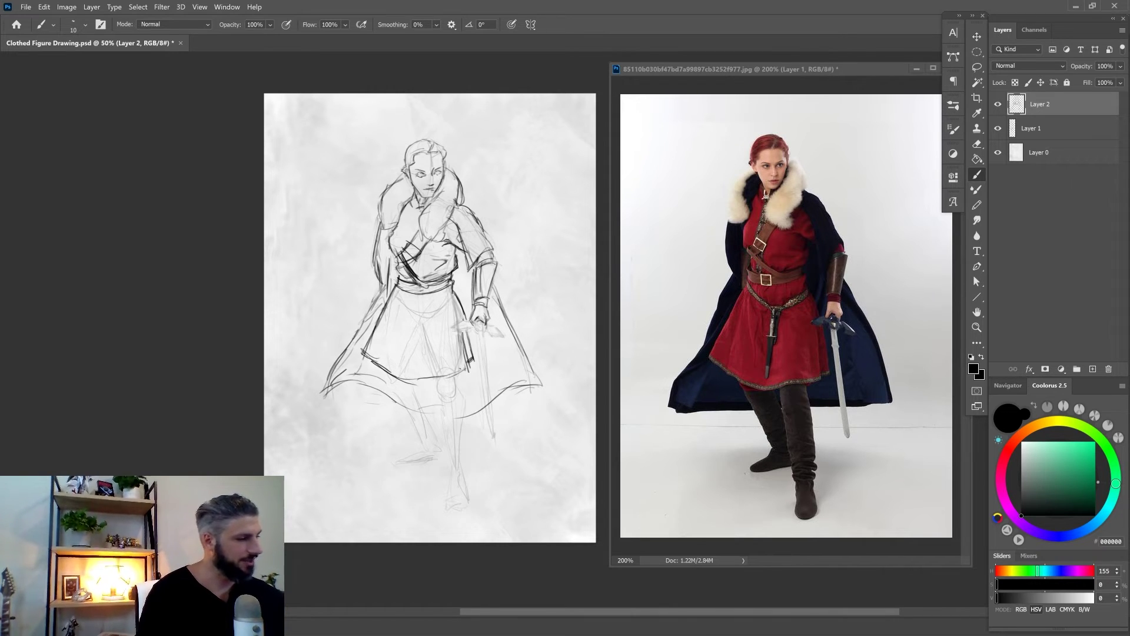
pyautogui.moveTo(406, 279); pyautogui.dragTo(404, 293)
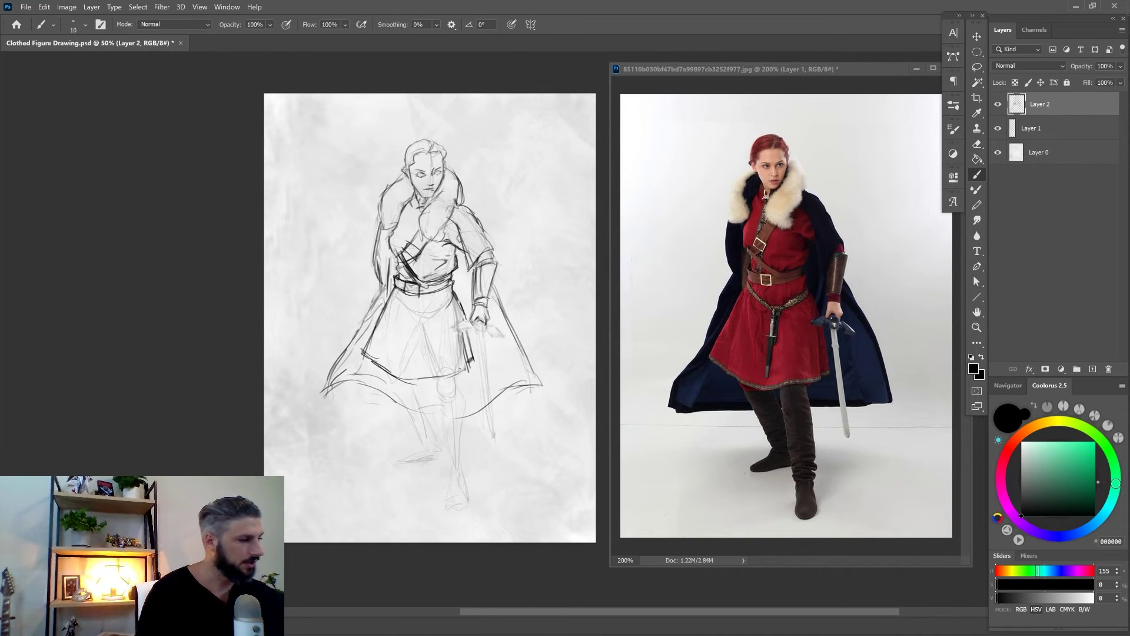
pyautogui.moveTo(458, 301); pyautogui.dragTo(429, 313)
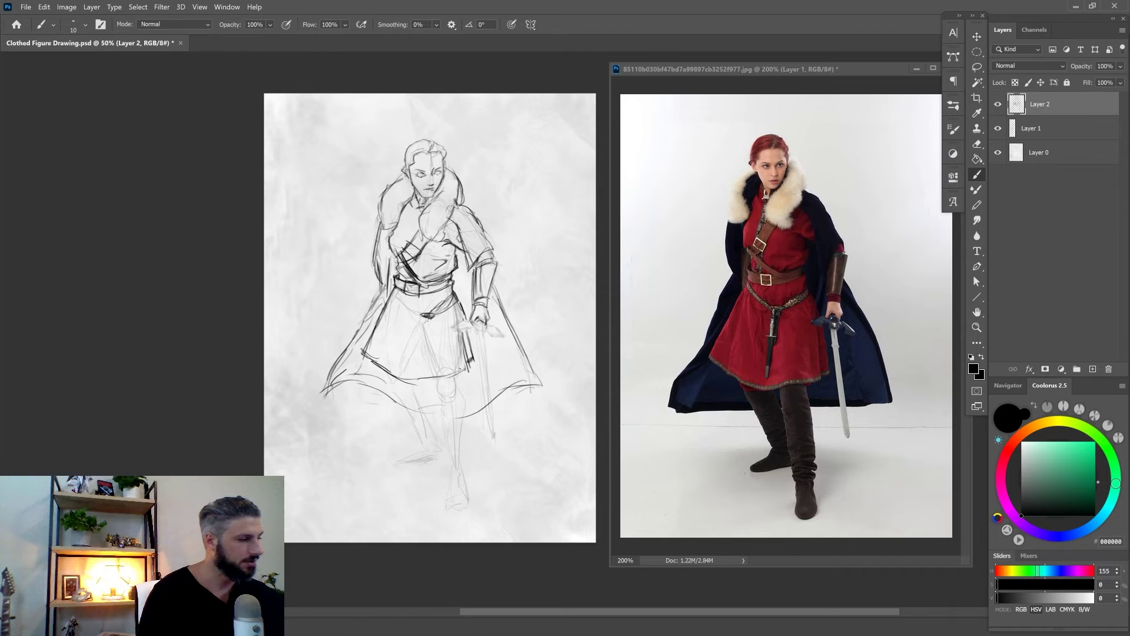
pyautogui.moveTo(428, 318); pyautogui.dragTo(420, 347)
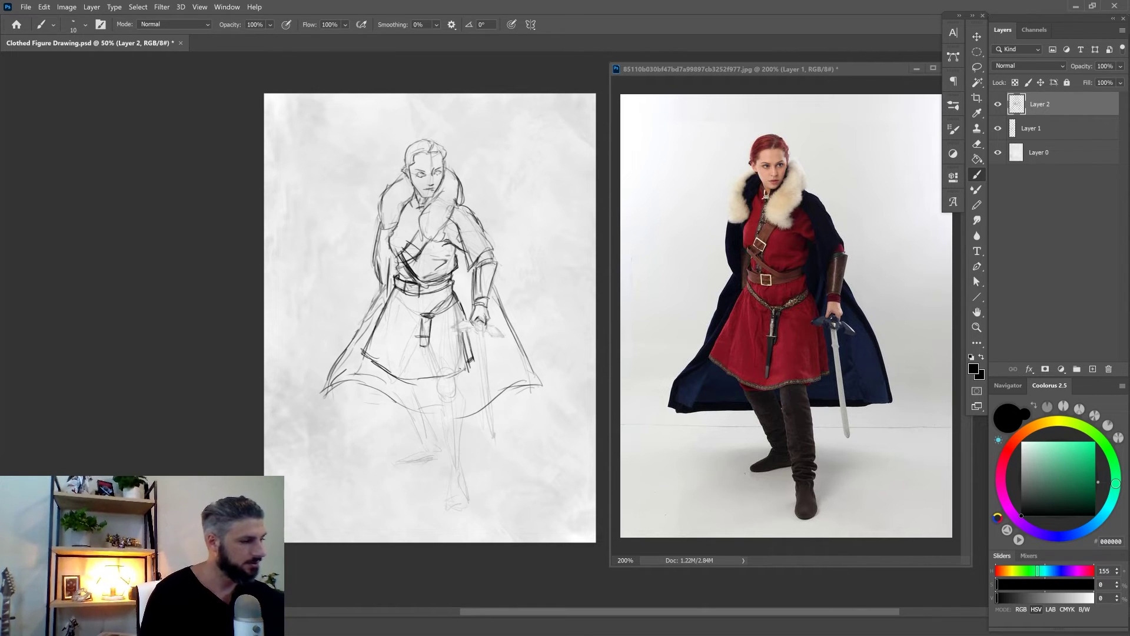
pyautogui.moveTo(427, 319); pyautogui.dragTo(421, 380)
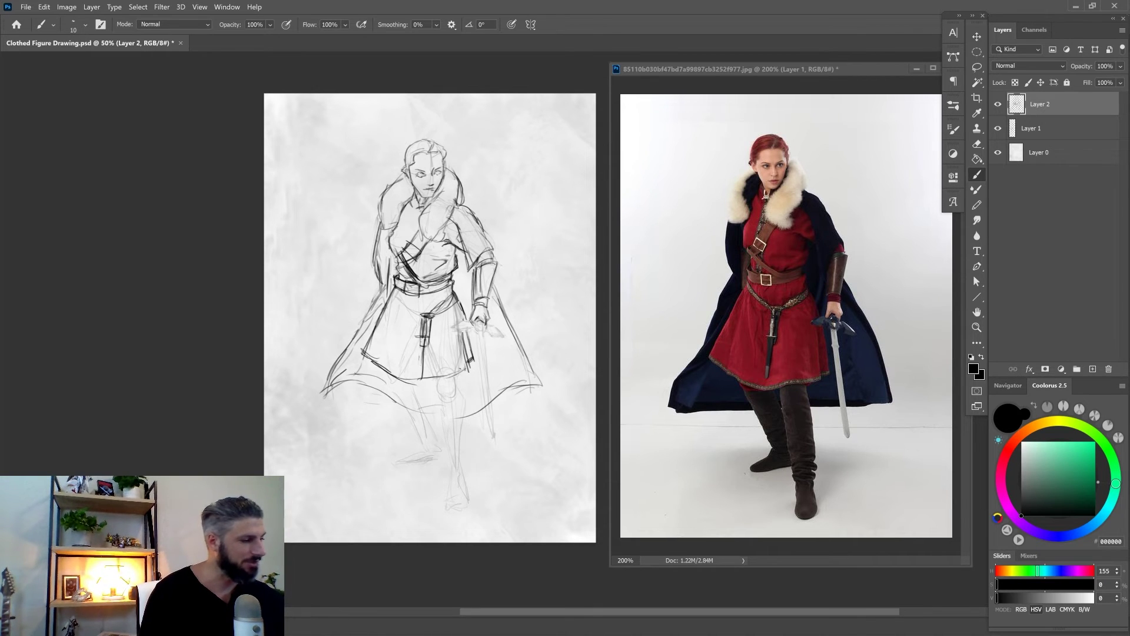
# - Redraw the skirt's bordered hem and sketch the front leg's outline below it, replacing the misplaced inner leg line
pyautogui.moveTo(421, 339)
pyautogui.mouseDown()
pyautogui.moveTo(416, 387)
pyautogui.moveTo(364, 361)
pyautogui.mouseUp()
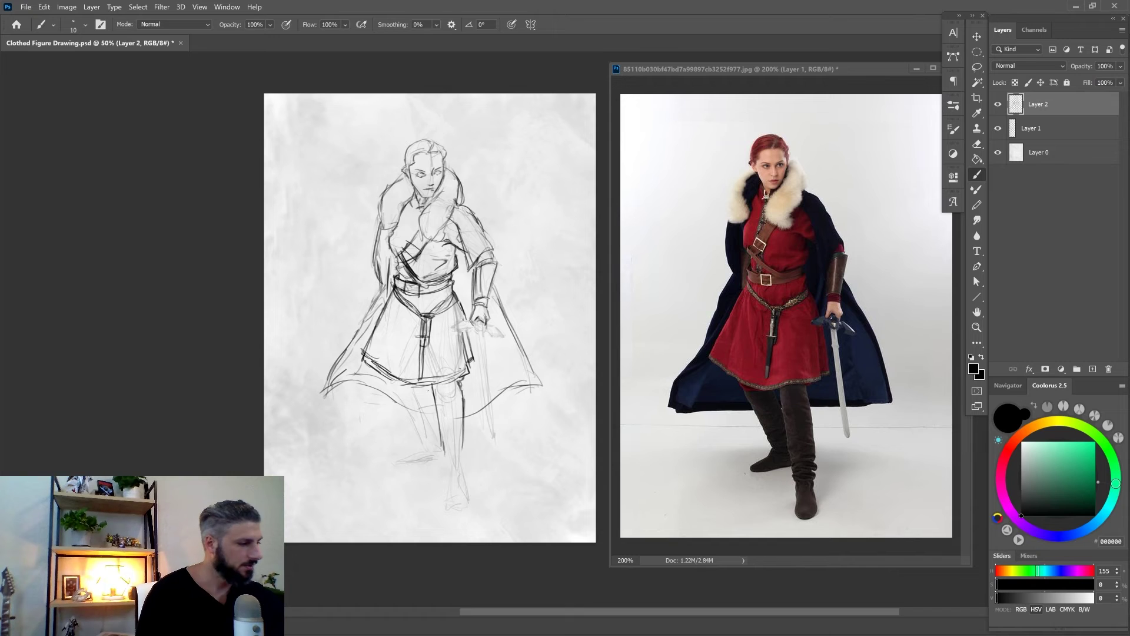
pyautogui.press('e')
pyautogui.moveTo(434, 389); pyautogui.dragTo(445, 454)
pyautogui.press('b')
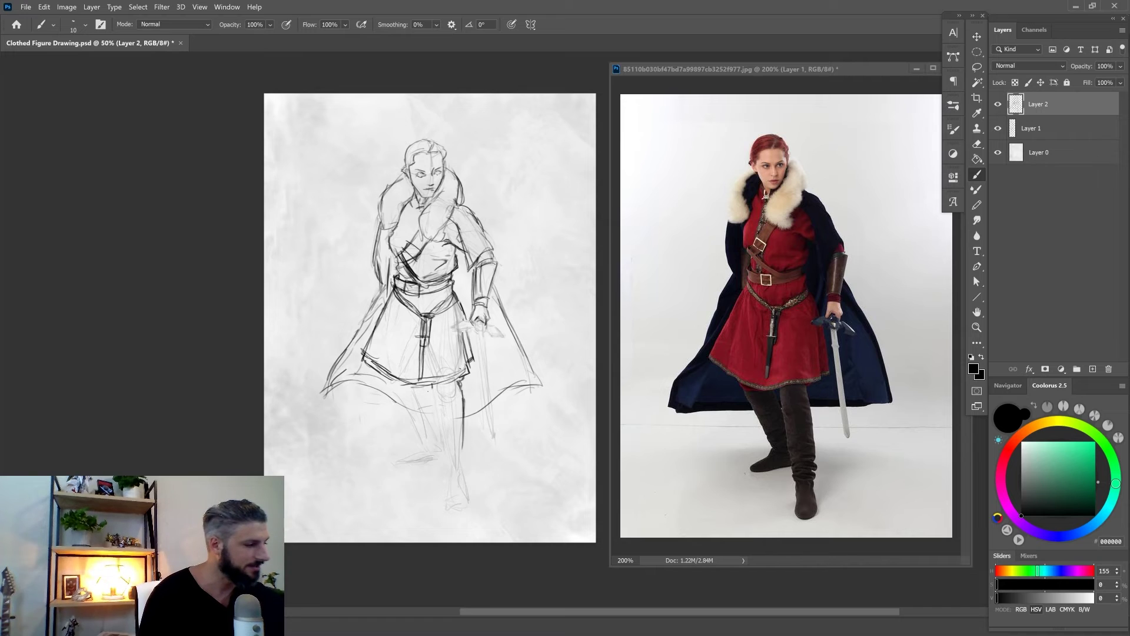
pyautogui.moveTo(427, 389)
pyautogui.mouseDown()
pyautogui.moveTo(443, 465)
pyautogui.moveTo(447, 432)
pyautogui.moveTo(458, 459)
pyautogui.mouseUp()
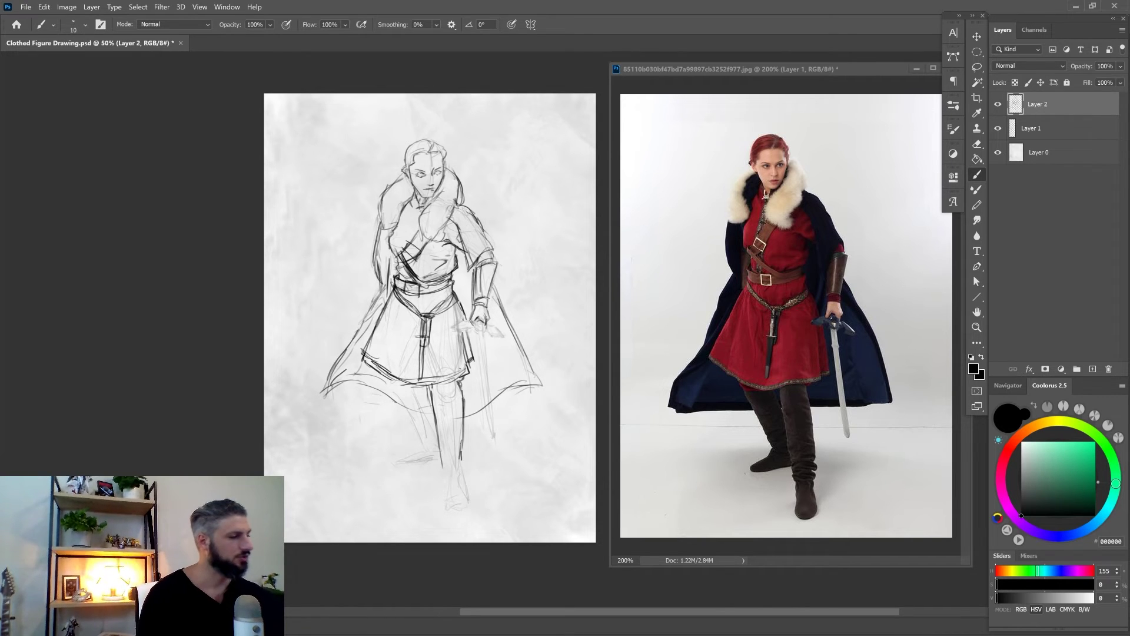
# - Clean up the leg lines and outline the back leg from the skirt hem down to the ankle
pyautogui.press('e')
pyautogui.moveTo(463, 395)
pyautogui.mouseDown()
pyautogui.moveTo(462, 461)
pyautogui.moveTo(458, 383)
pyautogui.moveTo(434, 413)
pyautogui.moveTo(387, 393)
pyautogui.moveTo(424, 442)
pyautogui.moveTo(422, 463)
pyautogui.mouseUp()
pyautogui.press('b')
pyautogui.press('e')
pyautogui.press('e')
pyautogui.press('b')
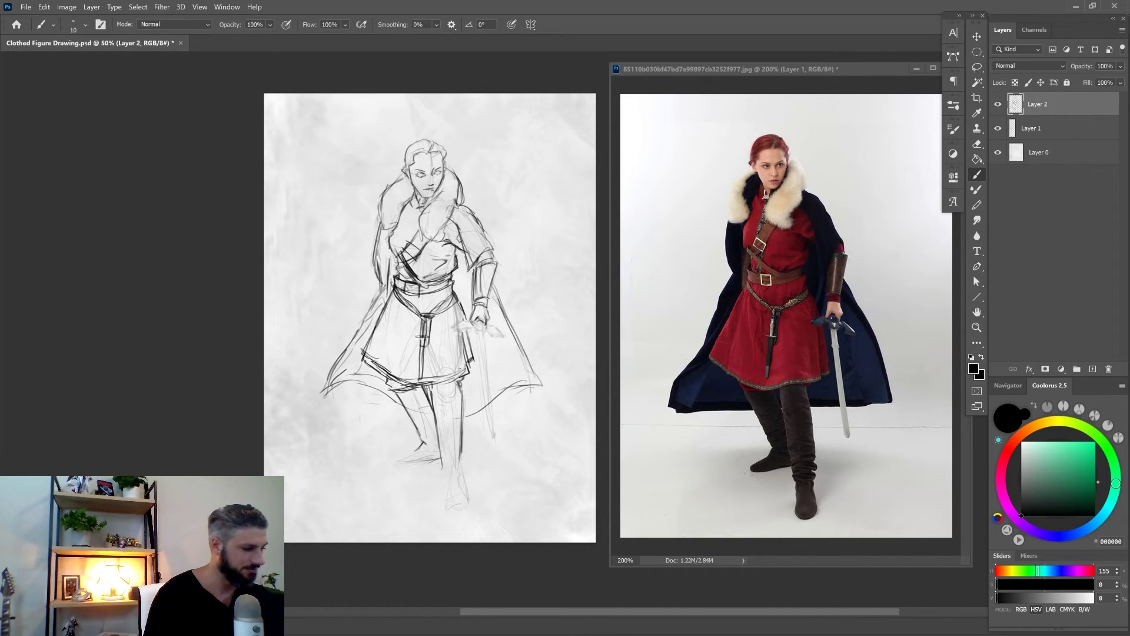
# - Draw the back foot's boot, then the front boot with its ankle cuff and rounded toe
pyautogui.moveTo(424, 468)
pyautogui.mouseDown()
pyautogui.moveTo(423, 438)
pyautogui.moveTo(435, 465)
pyautogui.moveTo(409, 465)
pyautogui.moveTo(418, 448)
pyautogui.moveTo(462, 474)
pyautogui.mouseUp()
pyautogui.press('e')
pyautogui.press('b')
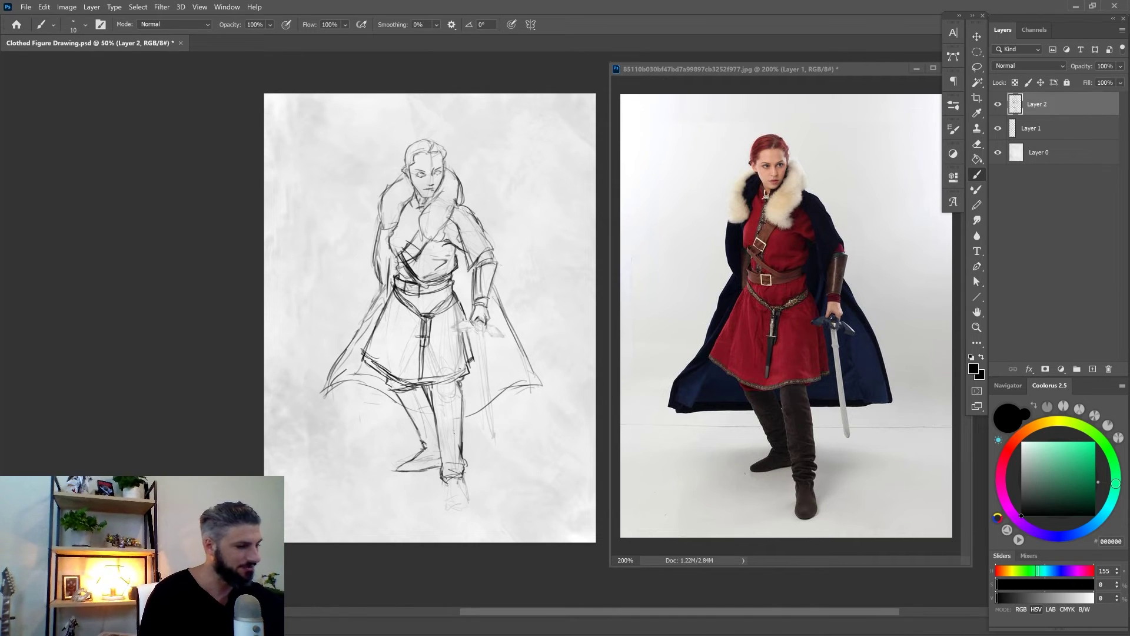
pyautogui.moveTo(445, 478); pyautogui.dragTo(467, 482)
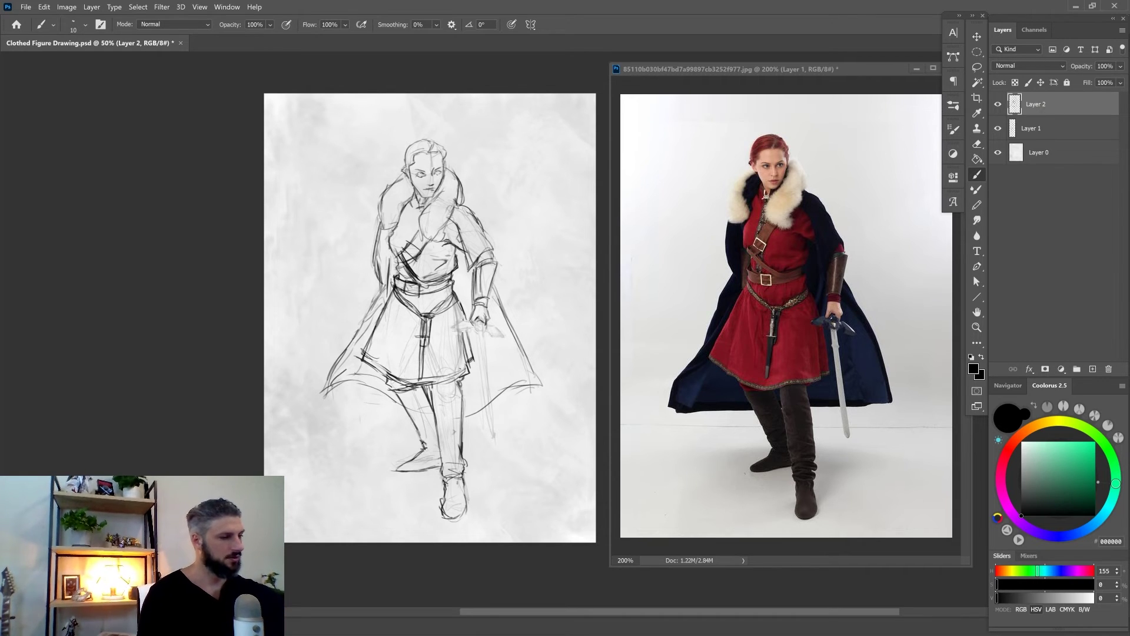
# - Erase part of the skirt near the hip and redraw the low-slung hip belt curving to the dagger
pyautogui.press('e')
pyautogui.moveTo(394, 291)
pyautogui.mouseDown()
pyautogui.moveTo(375, 329)
pyautogui.moveTo(398, 355)
pyautogui.moveTo(401, 319)
pyautogui.mouseUp()
pyautogui.press('b')
pyautogui.moveTo(391, 310)
pyautogui.mouseDown()
pyautogui.moveTo(388, 330)
pyautogui.moveTo(437, 353)
pyautogui.moveTo(431, 312)
pyautogui.mouseUp()
# - Select the hanging dagger and tilt it to match the reference photo
pyautogui.press('l')
pyautogui.hotkey('ctrl', 't')
pyautogui.moveTo(430, 348)
pyautogui.mouseDown()
pyautogui.moveTo(463, 376)
pyautogui.moveTo(484, 334)
pyautogui.mouseUp()
pyautogui.press('Return')
pyautogui.hotkey('ctrl', 'd')
# - Draw the sword's crossguard and long tapering blade below the hand, and add a fold line on the chest below the collar
pyautogui.press('b')
pyautogui.moveTo(455, 328)
pyautogui.mouseDown()
pyautogui.moveTo(476, 330)
pyautogui.moveTo(471, 320)
pyautogui.mouseUp()
pyautogui.moveTo(489, 325)
pyautogui.mouseDown()
pyautogui.moveTo(504, 338)
pyautogui.moveTo(498, 431)
pyautogui.mouseUp()
pyautogui.moveTo(476, 333); pyautogui.dragTo(489, 412)
pyautogui.moveTo(480, 340); pyautogui.dragTo(500, 438)
pyautogui.moveTo(415, 207); pyautogui.dragTo(410, 248)
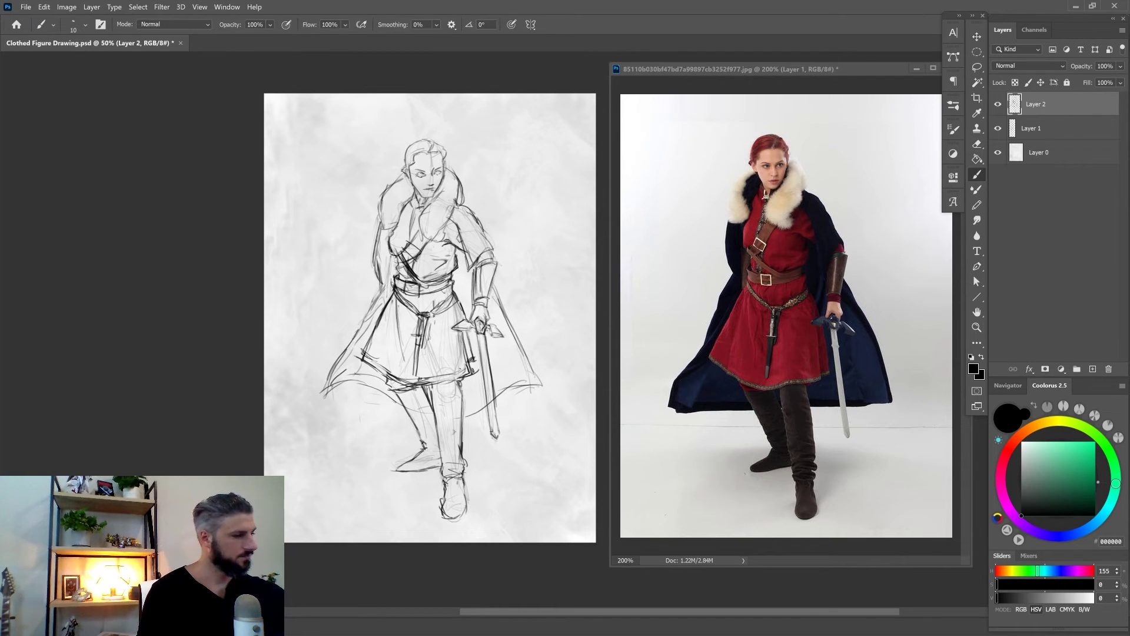
# - Hide Layer 1 with the construction figure and lower Layer 2's opacity to 34%
pyautogui.click(997, 128)
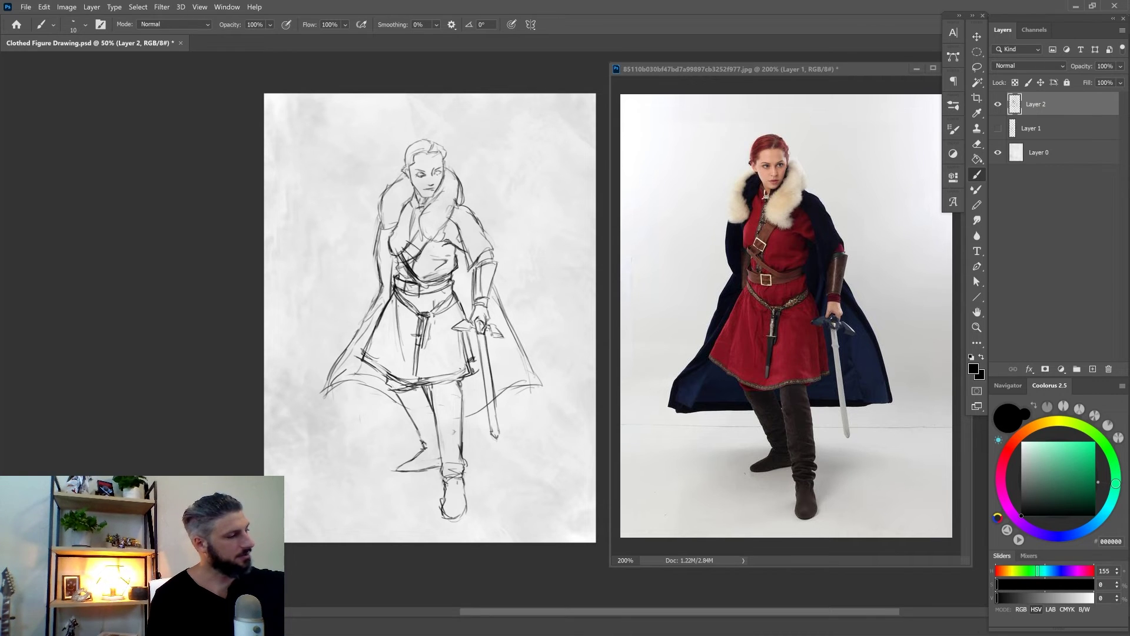
pyautogui.click(1117, 67)
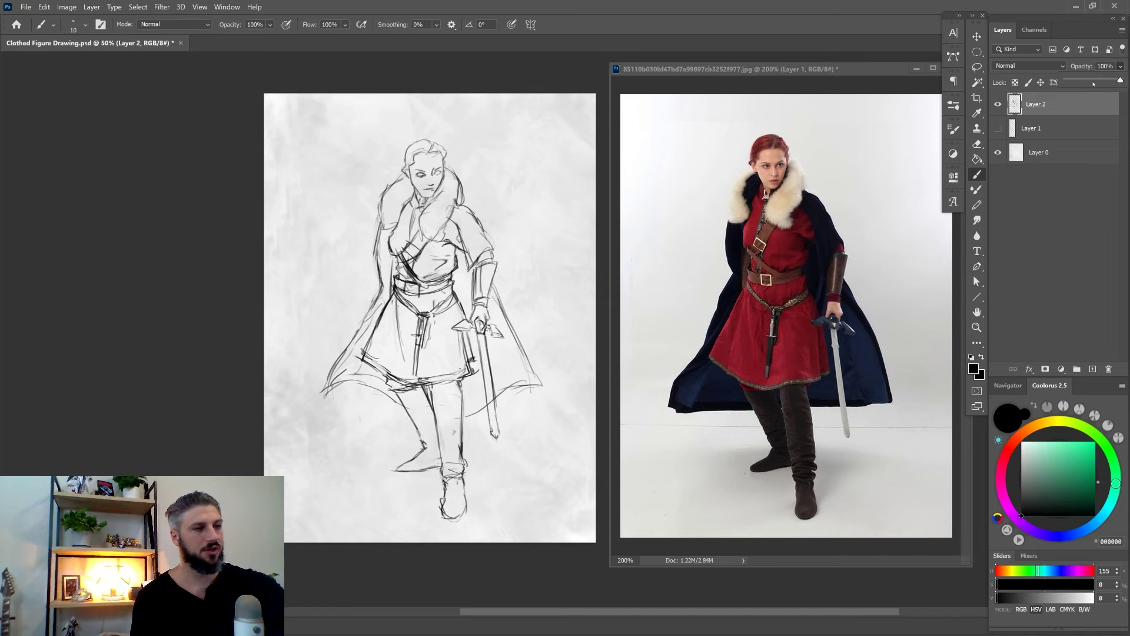
pyautogui.moveTo(1122, 81); pyautogui.dragTo(1085, 81)
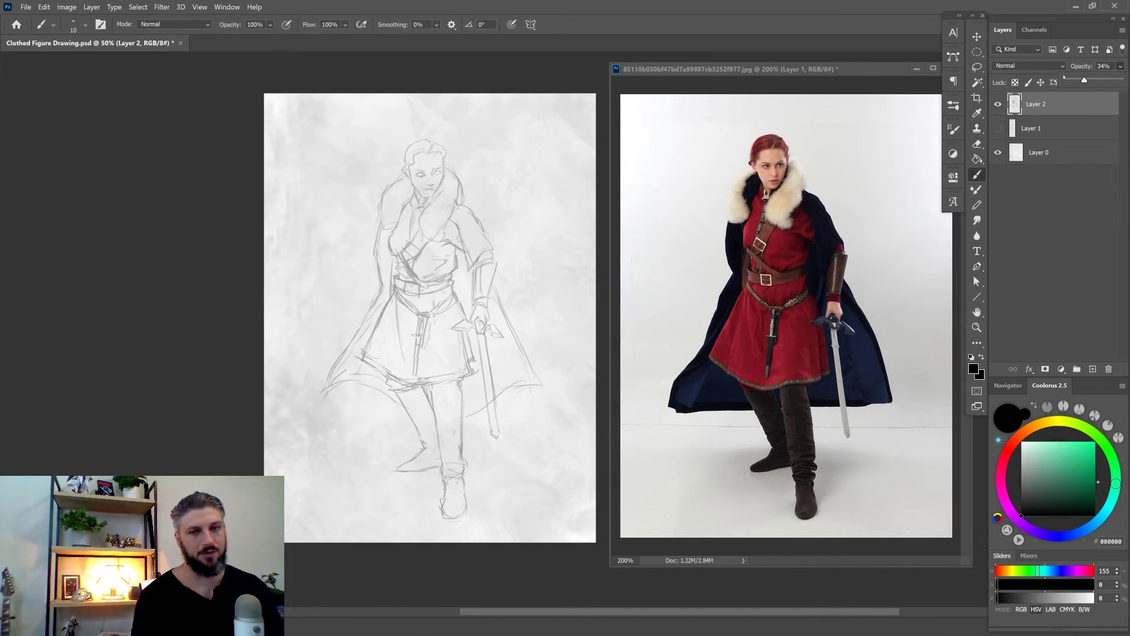
# - Add a new layer above the faded sketch and draw the eyes, mouth and jawline in clean dark lines
pyautogui.click(1092, 369)
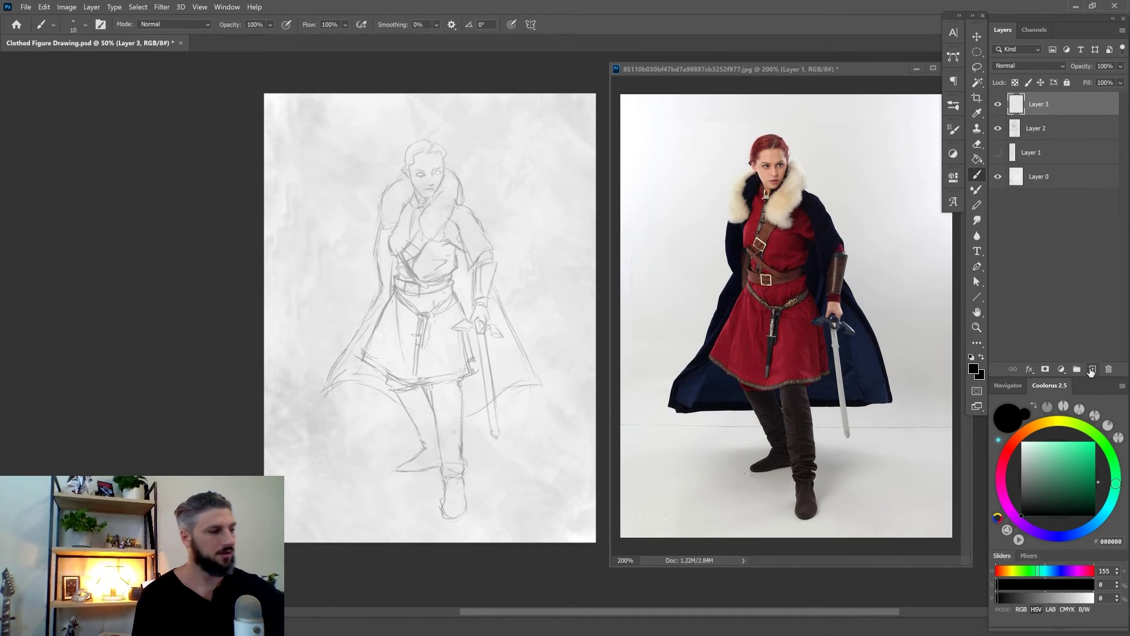
pyautogui.press('z')
pyautogui.click(410, 243)
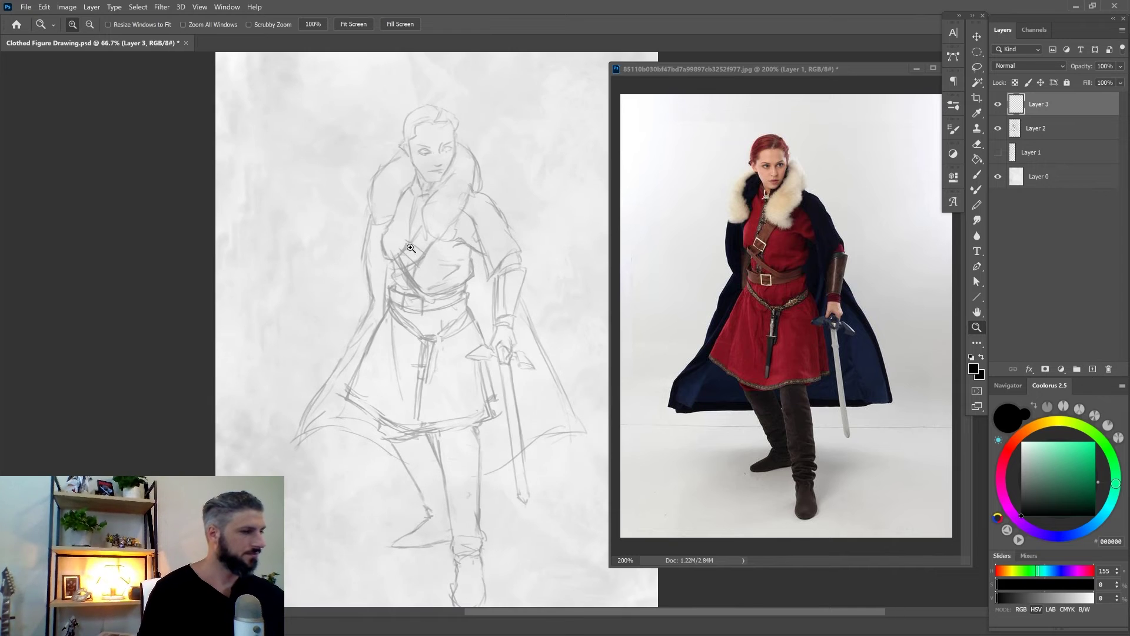
pyautogui.click(708, 258)
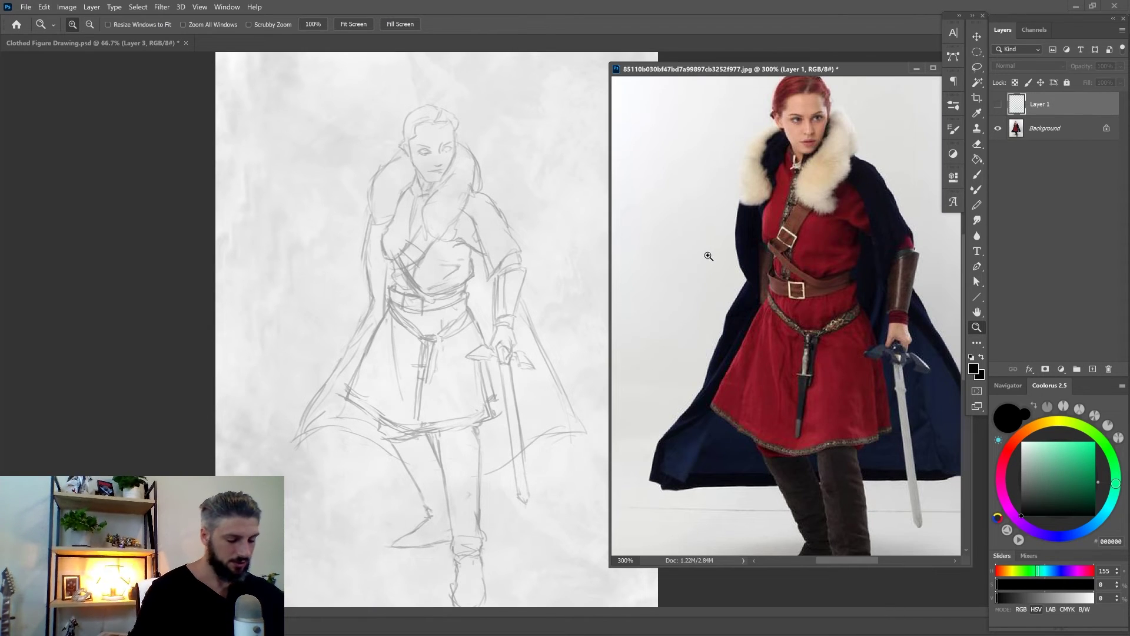
pyautogui.moveTo(712, 277); pyautogui.dragTo(701, 293)
pyautogui.click(373, 217)
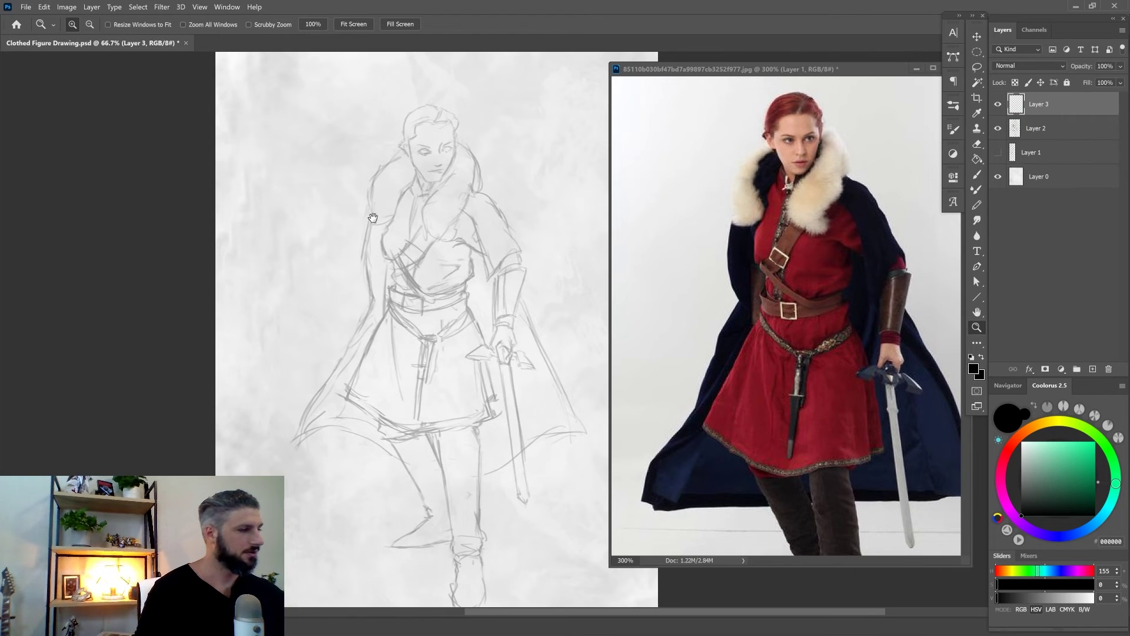
pyautogui.moveTo(373, 218); pyautogui.dragTo(388, 217)
pyautogui.press('b')
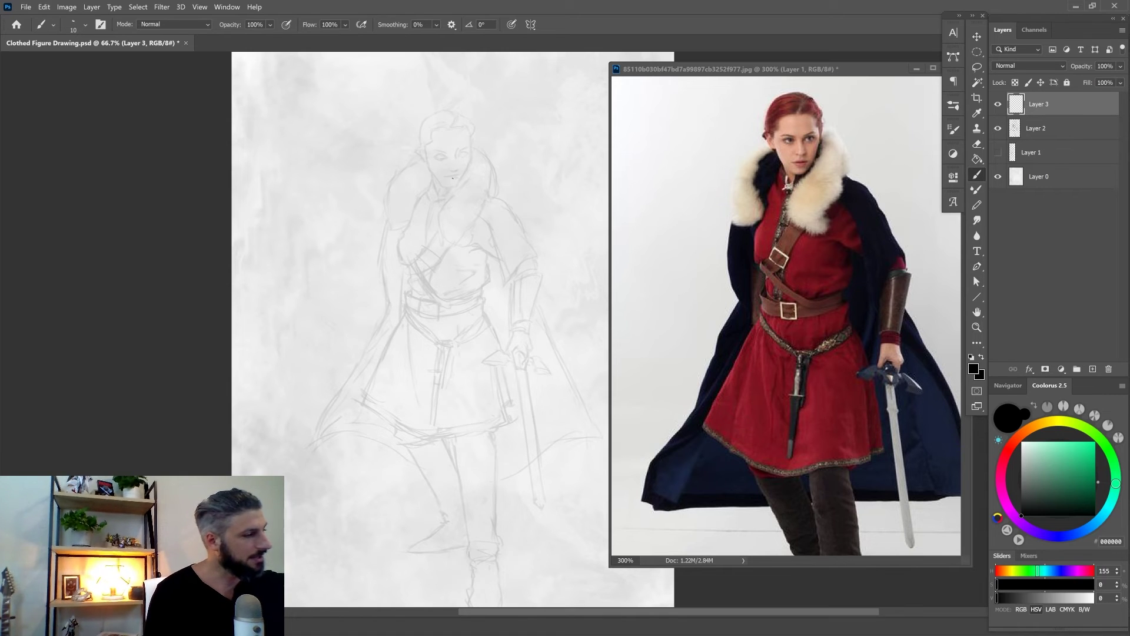
pyautogui.moveTo(472, 148)
pyautogui.mouseDown()
pyautogui.moveTo(455, 188)
pyautogui.moveTo(446, 155)
pyautogui.mouseUp()
pyautogui.press(']')
pyautogui.press('[')
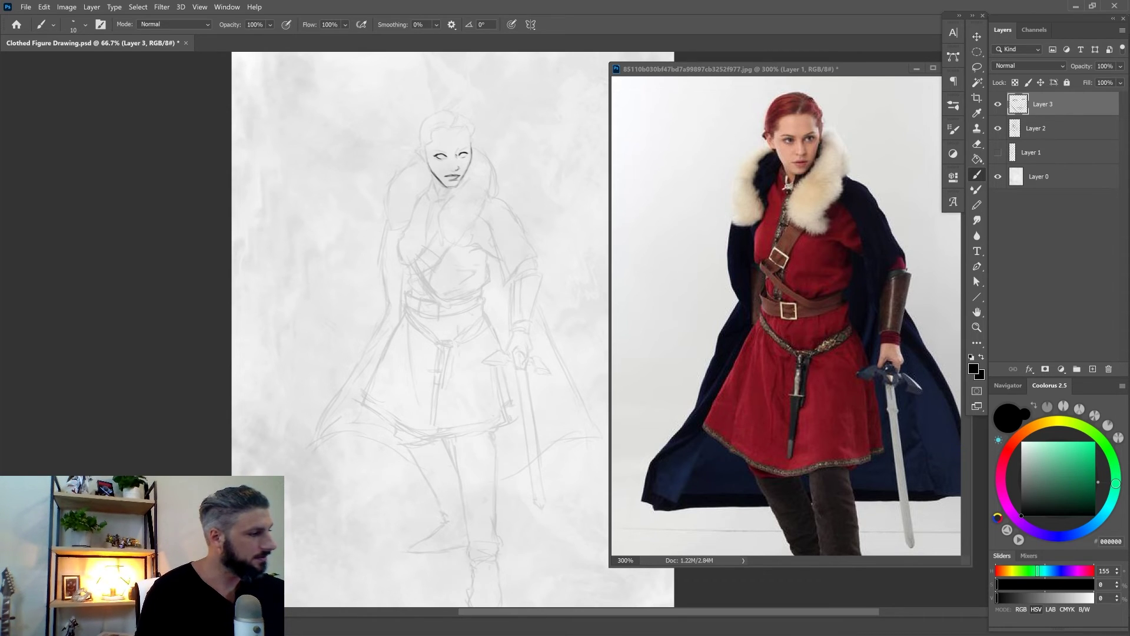
# - Draw the hairline edge on the forehead with a finer brush, refine the brows and nose, and save the file
pyautogui.press('[')
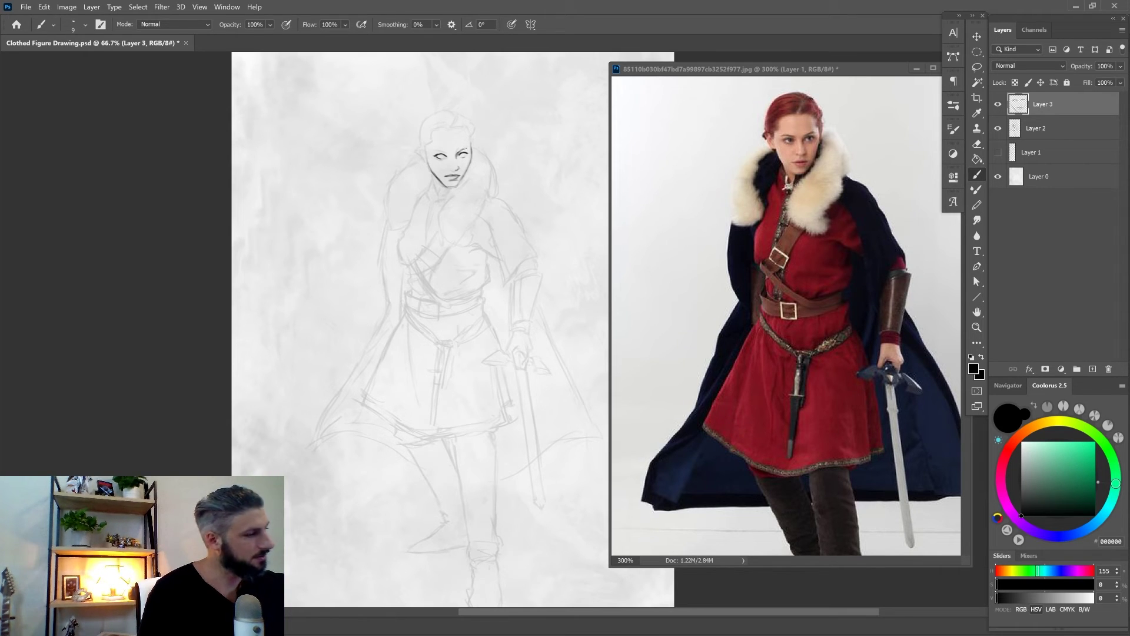
pyautogui.moveTo(473, 128)
pyautogui.mouseDown()
pyautogui.moveTo(472, 155)
pyautogui.moveTo(473, 131)
pyautogui.mouseUp()
pyautogui.press(']')
pyautogui.press(']')
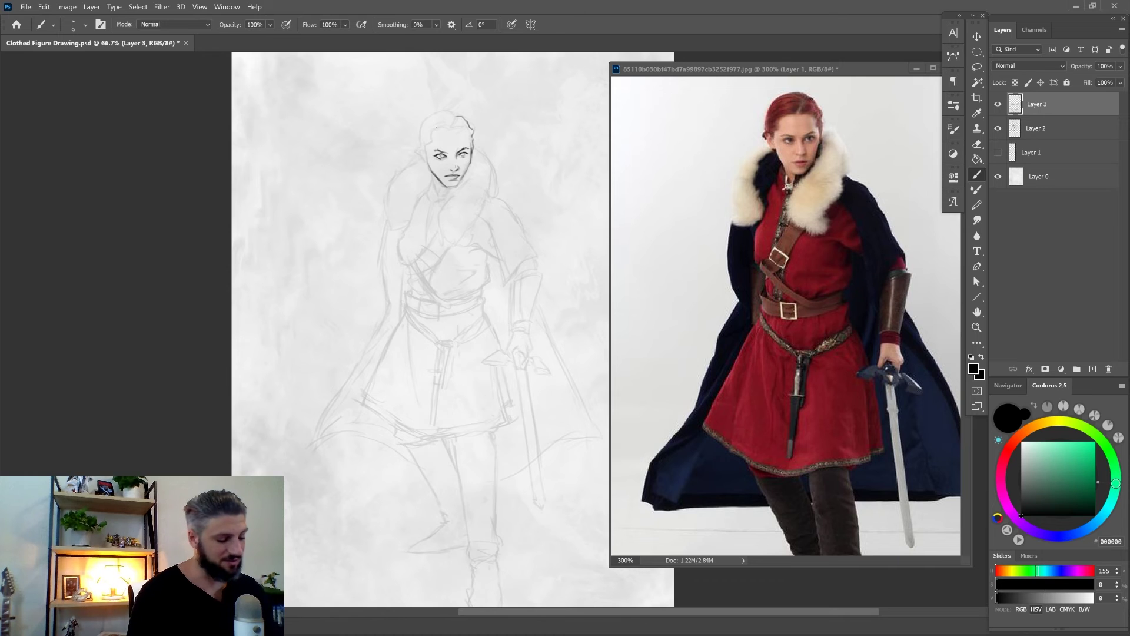
pyautogui.hotkey('ctrl', 's')
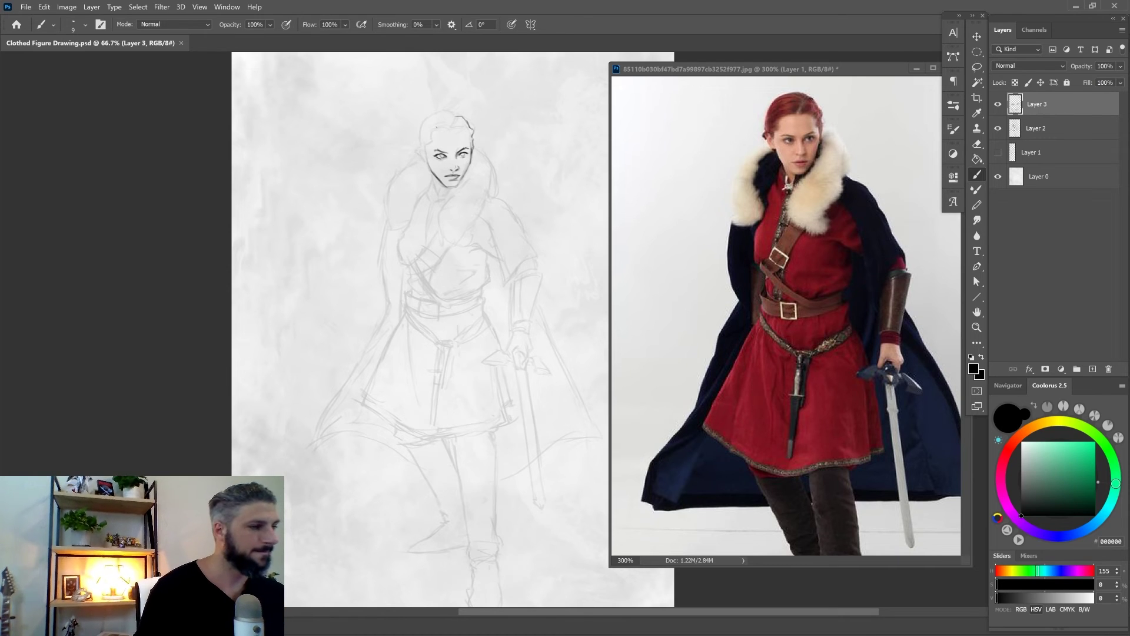
# - Draw the ear and the hair strands beside the temple with a small brush
pyautogui.press('[')
pyautogui.moveTo(420, 148); pyautogui.dragTo(426, 165)
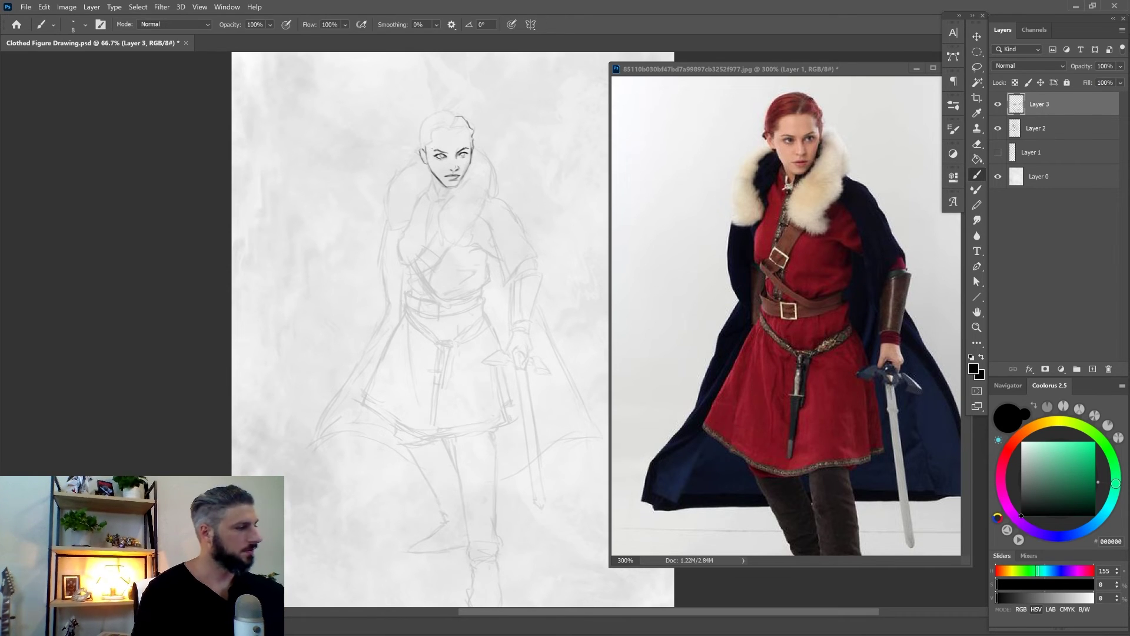
pyautogui.press('.')
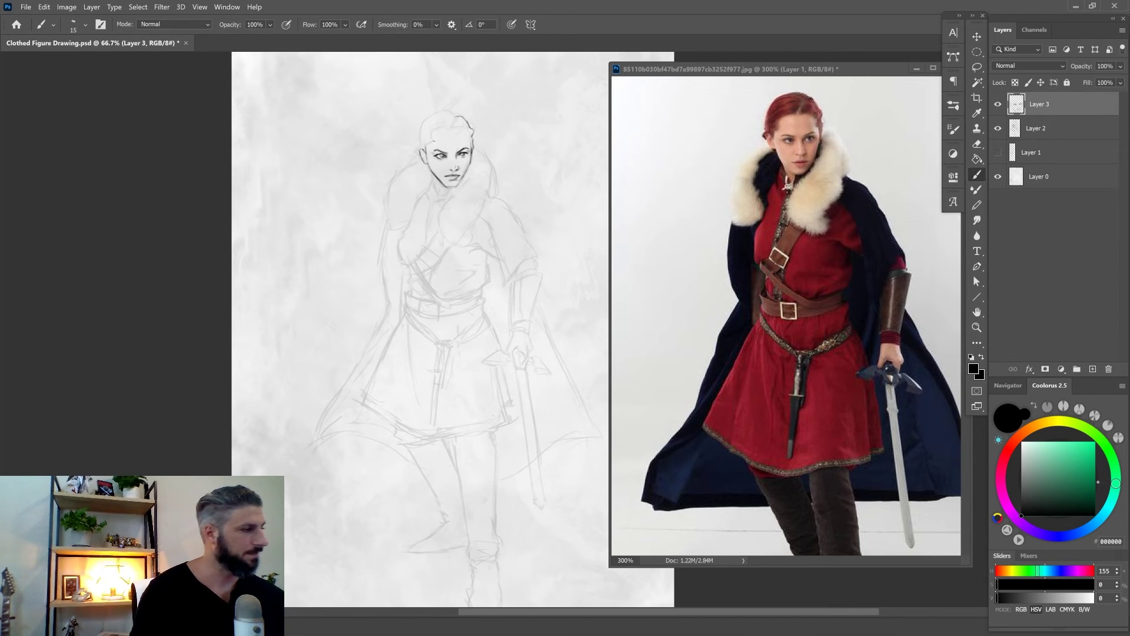
pyautogui.press('[')
pyautogui.press('[')
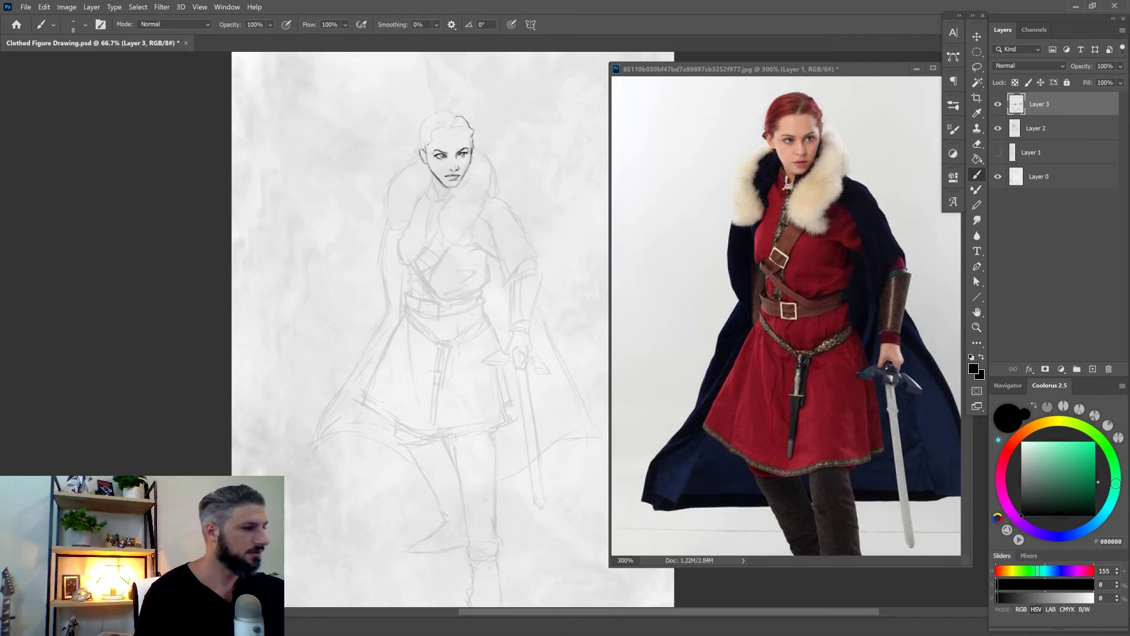
pyautogui.moveTo(428, 146); pyautogui.dragTo(433, 139)
pyautogui.moveTo(433, 137)
pyautogui.mouseDown()
pyautogui.moveTo(449, 128)
pyautogui.moveTo(427, 143)
pyautogui.mouseUp()
# - Outline the hair across the top of the head, add the neck line, and adjust the drawing with Free Transform
pyautogui.press(']')
pyautogui.press(']')
pyautogui.moveTo(419, 143)
pyautogui.mouseDown()
pyautogui.moveTo(420, 154)
pyautogui.moveTo(426, 119)
pyautogui.moveTo(445, 111)
pyautogui.moveTo(455, 128)
pyautogui.mouseUp()
pyautogui.press('[')
pyautogui.moveTo(454, 120); pyautogui.dragTo(445, 128)
pyautogui.moveTo(434, 176)
pyautogui.mouseDown()
pyautogui.moveTo(438, 188)
pyautogui.moveTo(417, 181)
pyautogui.mouseUp()
pyautogui.hotkey('ctrl', '-')
pyautogui.hotkey('ctrl', 't')
pyautogui.press('Return')
pyautogui.hotkey('ctrl', '+')
# - Draw the fur collar's half below the ear with a jagged outer edge and a darker inner edge running down the chest
pyautogui.press(']')
pyautogui.moveTo(419, 175); pyautogui.dragTo(393, 252)
pyautogui.press('[')
pyautogui.press('[')
pyautogui.moveTo(413, 150); pyautogui.dragTo(395, 173)
pyautogui.moveTo(400, 179)
pyautogui.mouseDown()
pyautogui.moveTo(404, 147)
pyautogui.moveTo(383, 164)
pyautogui.moveTo(367, 206)
pyautogui.mouseUp()
# - Draw the fur collar's other half with jagged strokes from the jaw around the shoulder to its tip on the chest
pyautogui.moveTo(465, 153)
pyautogui.mouseDown()
pyautogui.moveTo(455, 169)
pyautogui.moveTo(407, 182)
pyautogui.moveTo(484, 143)
pyautogui.mouseUp()
pyautogui.press(']')
pyautogui.press(']')
pyautogui.press('[')
pyautogui.moveTo(484, 143); pyautogui.dragTo(484, 186)
pyautogui.moveTo(482, 191); pyautogui.dragTo(469, 210)
pyautogui.moveTo(470, 211)
pyautogui.mouseDown()
pyautogui.moveTo(459, 234)
pyautogui.moveTo(436, 228)
pyautogui.mouseUp()
pyautogui.moveTo(434, 229)
pyautogui.mouseDown()
pyautogui.moveTo(427, 196)
pyautogui.moveTo(440, 176)
pyautogui.mouseUp()
# - Clean up the neck area and draw the tunic's collar and shading between the two fur halves
pyautogui.press('e')
pyautogui.press('b')
pyautogui.press(']')
pyautogui.press(']')
pyautogui.press('[')
pyautogui.moveTo(441, 183)
pyautogui.mouseDown()
pyautogui.moveTo(428, 127)
pyautogui.moveTo(399, 122)
pyautogui.moveTo(418, 225)
pyautogui.mouseUp()
pyautogui.press('[')
pyautogui.press(']')
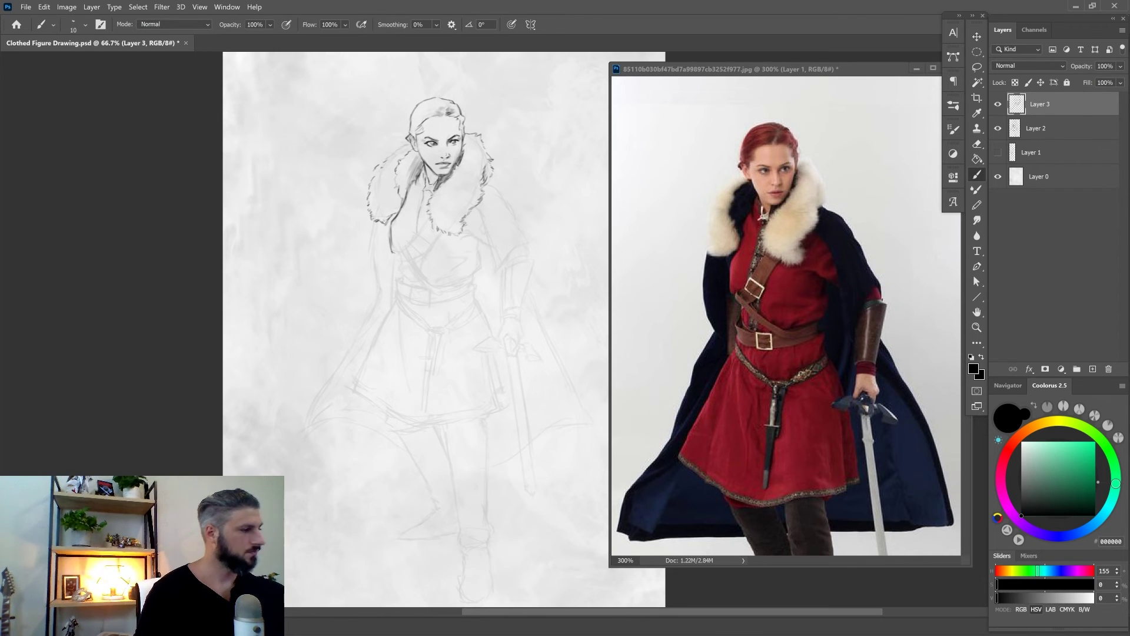
# - Draw the cape's shoulder edge down to the sleeve above the sword arm, undoing the last stray stroke
pyautogui.moveTo(500, 188); pyautogui.dragTo(533, 247)
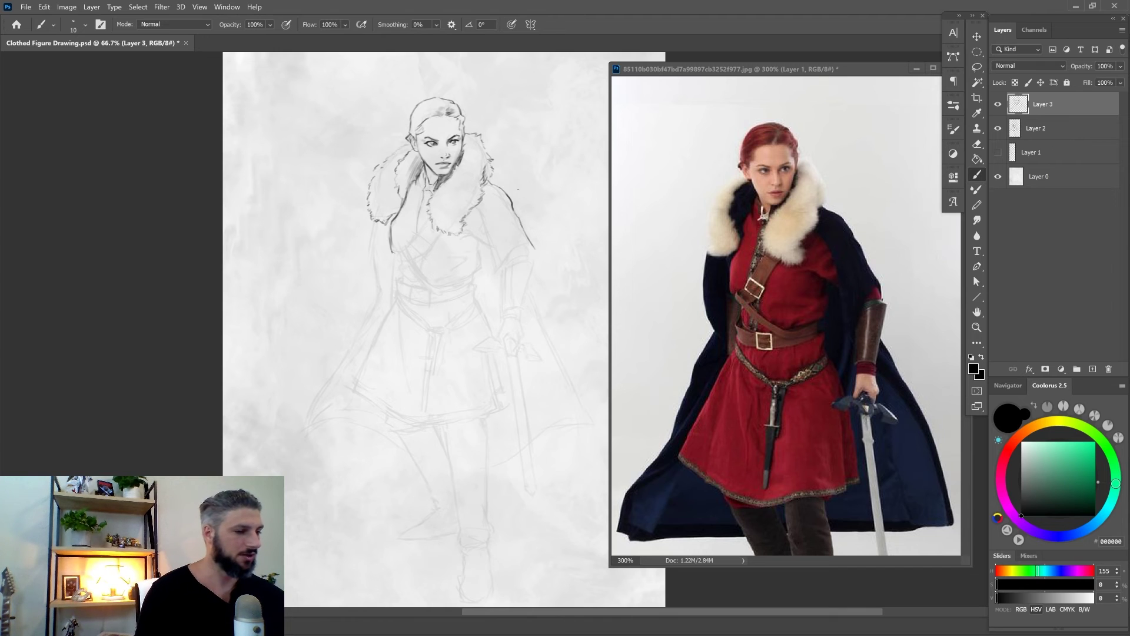
pyautogui.moveTo(532, 254); pyautogui.dragTo(534, 242)
pyautogui.moveTo(531, 246)
pyautogui.mouseDown()
pyautogui.moveTo(492, 277)
pyautogui.moveTo(478, 208)
pyautogui.mouseUp()
pyautogui.hotkey('ctrl', 'z')
# - Draw the diagonal chest strap, the bust contour and the fold lines down the torso's side below the collar
pyautogui.moveTo(400, 251); pyautogui.dragTo(433, 295)
pyautogui.moveTo(404, 252)
pyautogui.mouseDown()
pyautogui.moveTo(418, 272)
pyautogui.moveTo(441, 234)
pyautogui.mouseUp()
pyautogui.moveTo(464, 233)
pyautogui.mouseDown()
pyautogui.moveTo(487, 246)
pyautogui.moveTo(463, 281)
pyautogui.moveTo(465, 257)
pyautogui.mouseUp()
pyautogui.moveTo(471, 236); pyautogui.dragTo(481, 263)
pyautogui.moveTo(478, 250); pyautogui.dragTo(479, 272)
# - Add the buckle to the chest strap with a finer brush and erase overlapping lines along the strap
pyautogui.press('[')
pyautogui.press('[')
pyautogui.moveTo(428, 221); pyautogui.dragTo(417, 235)
pyautogui.moveTo(440, 230)
pyautogui.mouseDown()
pyautogui.moveTo(424, 258)
pyautogui.moveTo(432, 239)
pyautogui.mouseUp()
pyautogui.press('e')
pyautogui.moveTo(409, 243)
pyautogui.mouseDown()
pyautogui.moveTo(420, 256)
pyautogui.moveTo(410, 305)
pyautogui.moveTo(425, 302)
pyautogui.mouseUp()
pyautogui.press('b')
pyautogui.press('[')
pyautogui.press('[')
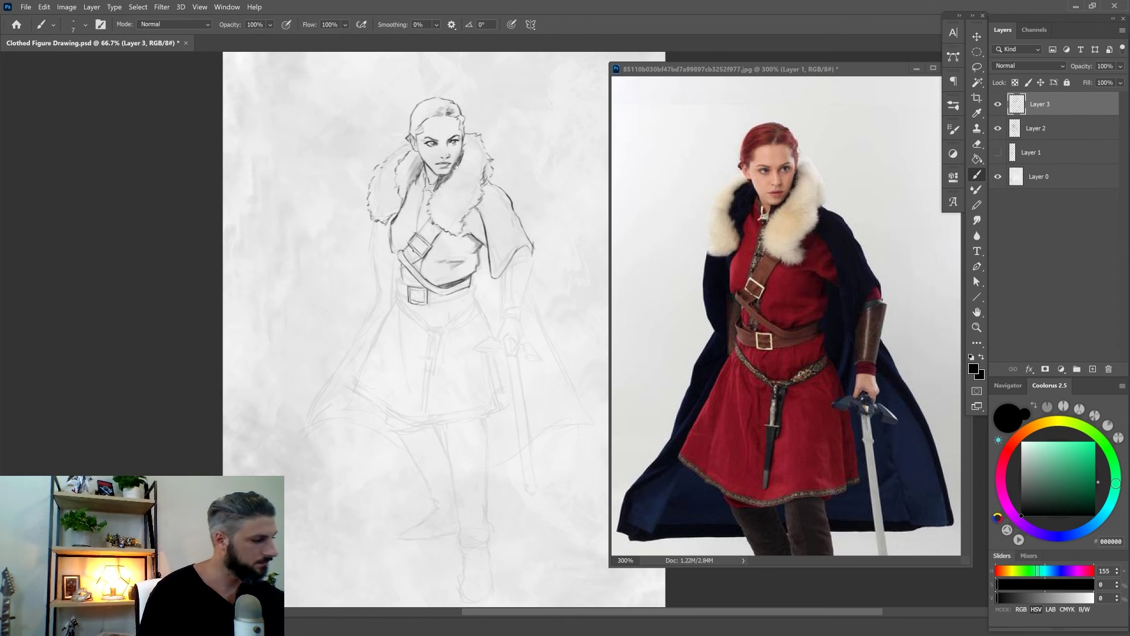
# - Refine the waist belt's end at the torso's side and the strap lines where they meet the belt
pyautogui.moveTo(475, 272); pyautogui.dragTo(465, 290)
pyautogui.moveTo(399, 267); pyautogui.dragTo(400, 285)
pyautogui.moveTo(395, 282)
pyautogui.mouseDown()
pyautogui.moveTo(406, 299)
pyautogui.moveTo(404, 278)
pyautogui.mouseUp()
pyautogui.press(']')
pyautogui.press(']')
pyautogui.moveTo(407, 271); pyautogui.dragTo(408, 286)
# - Draw the cape's edge behind the back arm, sweeping down to its pointed corner and along the lower hem
pyautogui.moveTo(389, 265); pyautogui.dragTo(389, 309)
pyautogui.moveTo(375, 225); pyautogui.dragTo(383, 296)
pyautogui.moveTo(377, 376); pyautogui.dragTo(425, 318)
pyautogui.press(']')
pyautogui.moveTo(430, 238); pyautogui.dragTo(347, 371)
pyautogui.moveTo(415, 272); pyautogui.dragTo(343, 380)
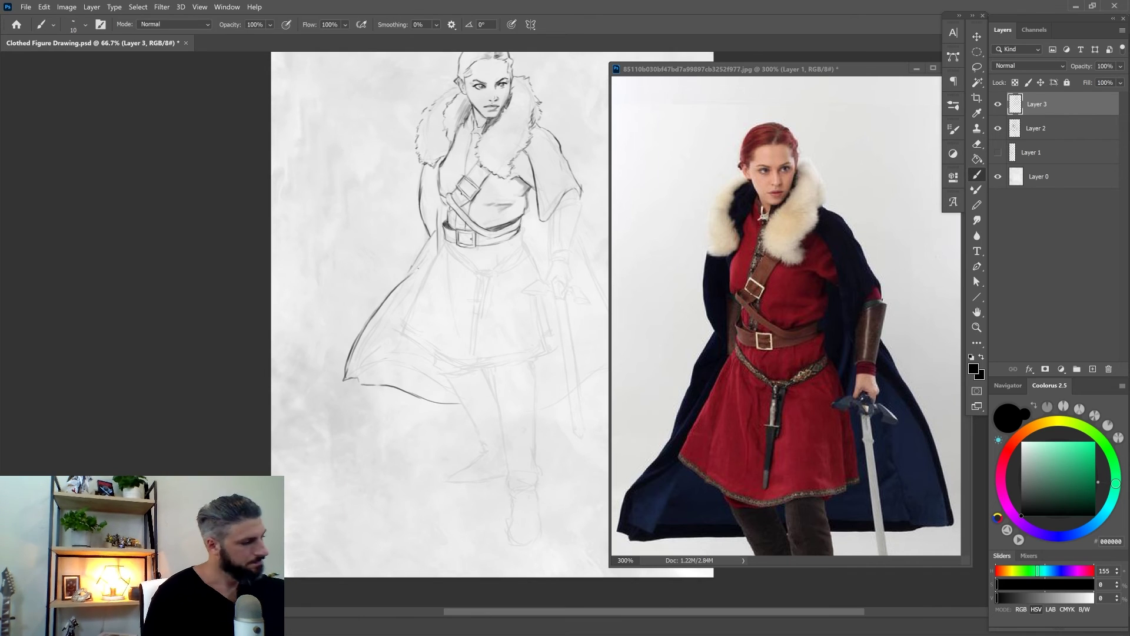
pyautogui.moveTo(765, 62); pyautogui.dragTo(765, 15)
pyautogui.hotkey('ctrl', '-')
pyautogui.moveTo(343, 402); pyautogui.dragTo(443, 421)
# - Outline the front boot's rounded toe and ankle, and continue the inner leg line up to the skirt
pyautogui.moveTo(509, 560); pyautogui.dragTo(524, 529)
pyautogui.moveTo(513, 561)
pyautogui.mouseDown()
pyautogui.moveTo(519, 529)
pyautogui.moveTo(492, 526)
pyautogui.mouseUp()
pyautogui.moveTo(493, 525)
pyautogui.mouseDown()
pyautogui.moveTo(500, 503)
pyautogui.moveTo(490, 486)
pyautogui.mouseUp()
pyautogui.moveTo(489, 487); pyautogui.dragTo(476, 394)
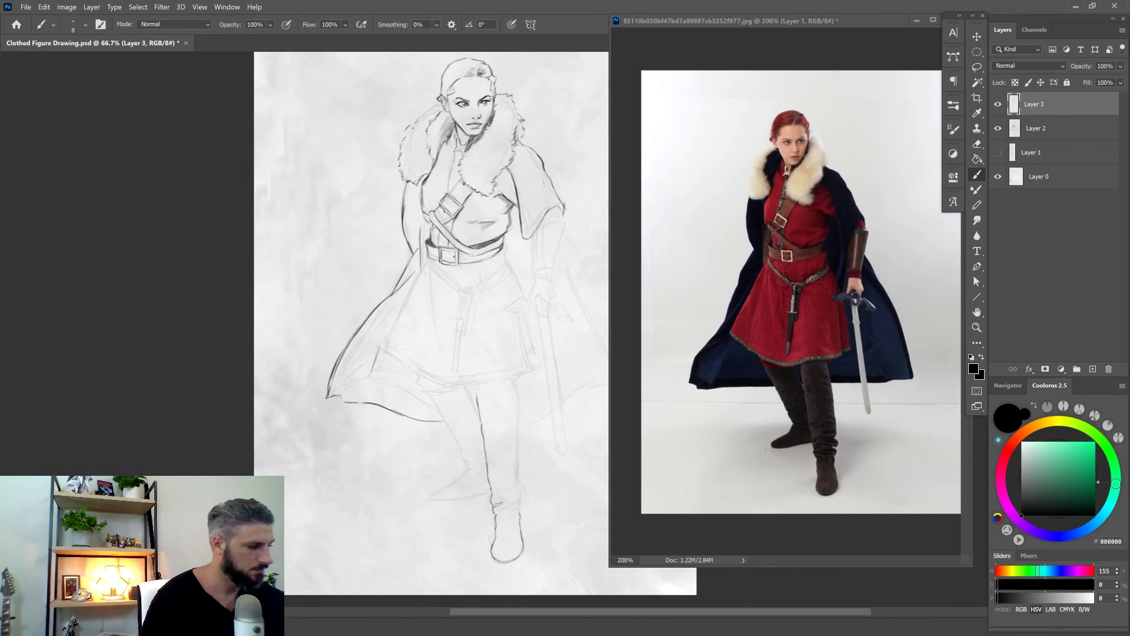
# - Draw the waist belt's lower edge and the hip belt curving down across the skirt toward the dagger
pyautogui.hotkey('ctrl', '-')
pyautogui.press(']')
pyautogui.press('e')
pyautogui.moveTo(478, 277); pyautogui.dragTo(478, 292)
pyautogui.moveTo(421, 286)
pyautogui.mouseDown()
pyautogui.moveTo(444, 310)
pyautogui.moveTo(482, 291)
pyautogui.mouseUp()
pyautogui.press(']')
pyautogui.moveTo(479, 287); pyautogui.dragTo(456, 308)
# - Draw the skirt's curved hem and the fold lines falling from the waist beside the dagger
pyautogui.moveTo(446, 380); pyautogui.dragTo(467, 376)
pyautogui.moveTo(398, 361); pyautogui.dragTo(443, 380)
pyautogui.moveTo(415, 294)
pyautogui.mouseDown()
pyautogui.moveTo(386, 352)
pyautogui.moveTo(425, 339)
pyautogui.mouseUp()
pyautogui.press(']')
pyautogui.moveTo(453, 324); pyautogui.dragTo(448, 345)
# - Draw the legs below the hem with boot wrinkles, the front boot's ankle folds and the pointed back boot
pyautogui.moveTo(494, 462); pyautogui.dragTo(489, 475)
pyautogui.moveTo(487, 379)
pyautogui.mouseDown()
pyautogui.moveTo(490, 452)
pyautogui.moveTo(461, 404)
pyautogui.moveTo(481, 434)
pyautogui.mouseUp()
pyautogui.press('[')
pyautogui.moveTo(471, 454)
pyautogui.mouseDown()
pyautogui.moveTo(489, 451)
pyautogui.moveTo(492, 465)
pyautogui.moveTo(427, 464)
pyautogui.mouseUp()
pyautogui.moveTo(451, 440); pyautogui.dragTo(446, 451)
pyautogui.moveTo(450, 440)
pyautogui.mouseDown()
pyautogui.moveTo(465, 441)
pyautogui.moveTo(449, 437)
pyautogui.mouseUp()
pyautogui.moveTo(413, 374)
pyautogui.mouseDown()
pyautogui.moveTo(439, 415)
pyautogui.moveTo(445, 386)
pyautogui.mouseUp()
pyautogui.moveTo(449, 381); pyautogui.dragTo(461, 404)
pyautogui.moveTo(444, 428); pyautogui.dragTo(459, 422)
# - Draw the cape's outer edge and hem on the sword side, and a fold at the opposite skirt corner
pyautogui.moveTo(566, 378); pyautogui.dragTo(493, 409)
pyautogui.moveTo(519, 278); pyautogui.dragTo(567, 378)
pyautogui.moveTo(388, 354); pyautogui.dragTo(376, 381)
# - Draw the hanging dagger's blade, connect the hip belt to its hilt, and save the file
pyautogui.press('[')
pyautogui.press('[')
pyautogui.moveTo(445, 335); pyautogui.dragTo(442, 370)
pyautogui.moveTo(438, 331)
pyautogui.mouseDown()
pyautogui.moveTo(437, 297)
pyautogui.moveTo(446, 320)
pyautogui.moveTo(471, 307)
pyautogui.mouseUp()
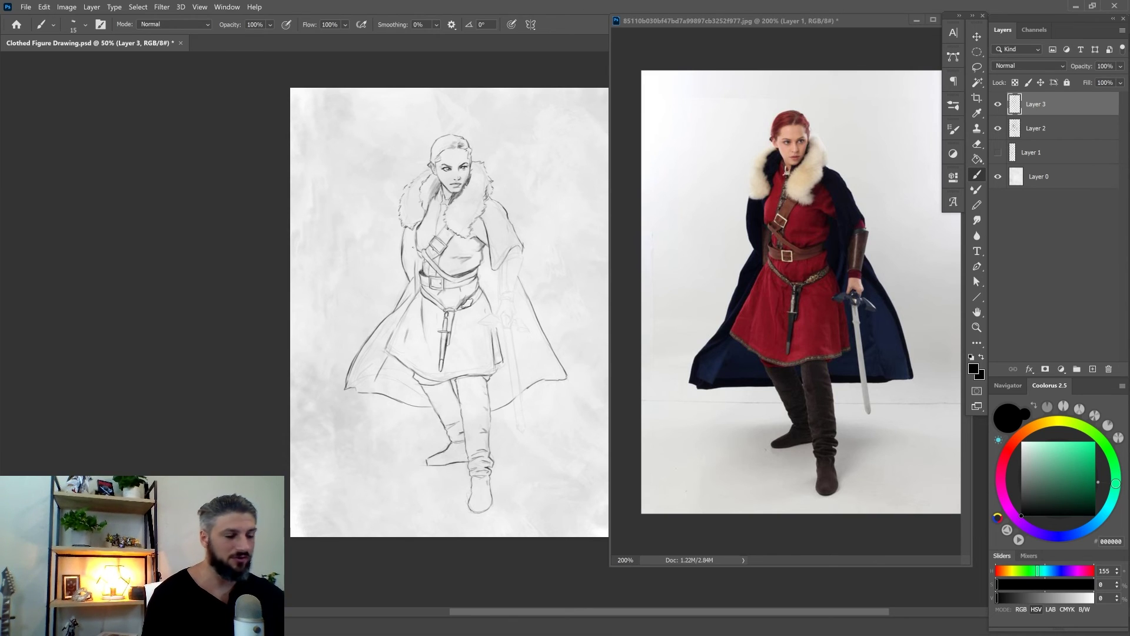
pyautogui.hotkey('ctrl', 's')
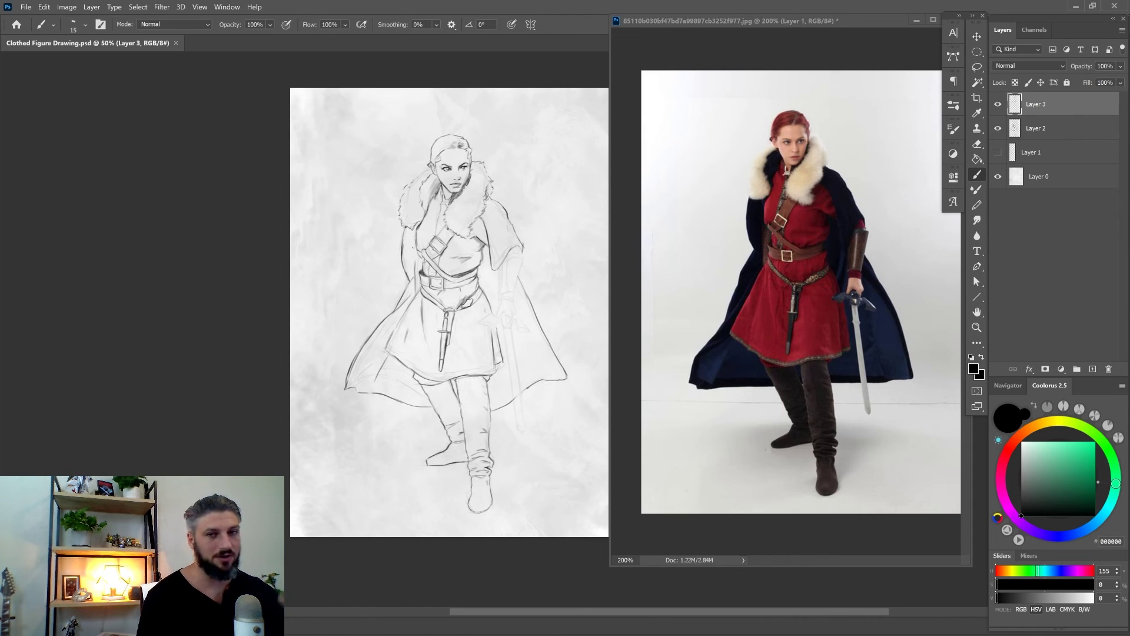
# - Draw the forearm bracer below the sleeve cuff down to the wrist
pyautogui.moveTo(471, 264); pyautogui.dragTo(458, 274)
pyautogui.moveTo(482, 228); pyautogui.dragTo(500, 295)
pyautogui.press('e')
pyautogui.press('b')
pyautogui.press('.')
pyautogui.press(',')
pyautogui.moveTo(500, 295)
pyautogui.mouseDown()
pyautogui.moveTo(513, 293)
pyautogui.moveTo(515, 250)
pyautogui.mouseUp()
pyautogui.press('.')
pyautogui.press(',')
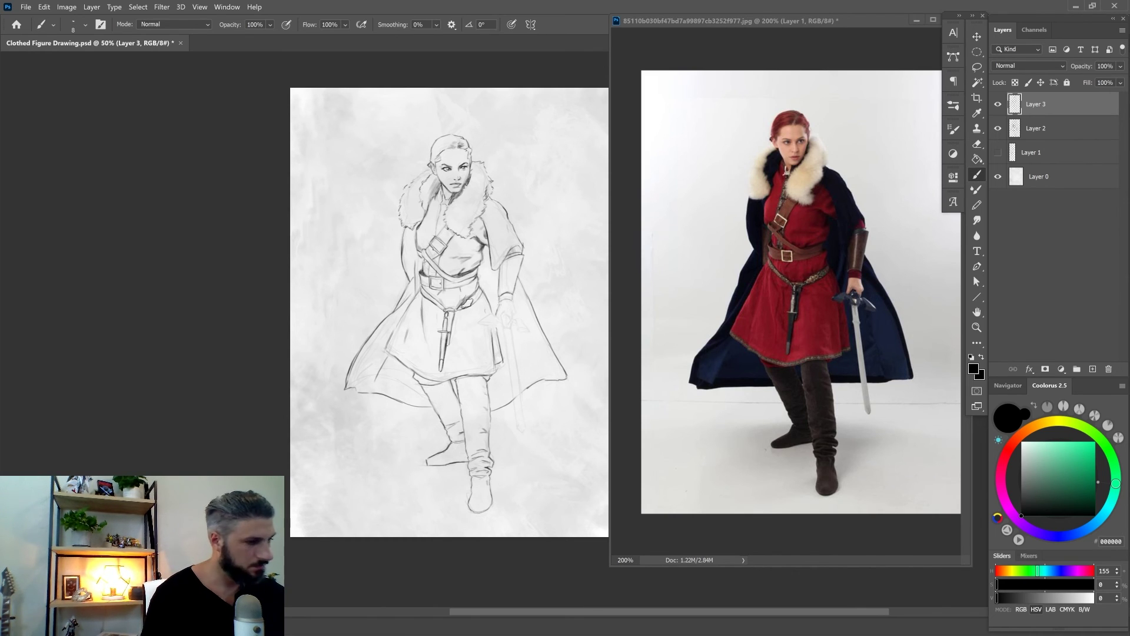
# - Draw the hand gripping the sword and start the crossguard below it
pyautogui.press('e')
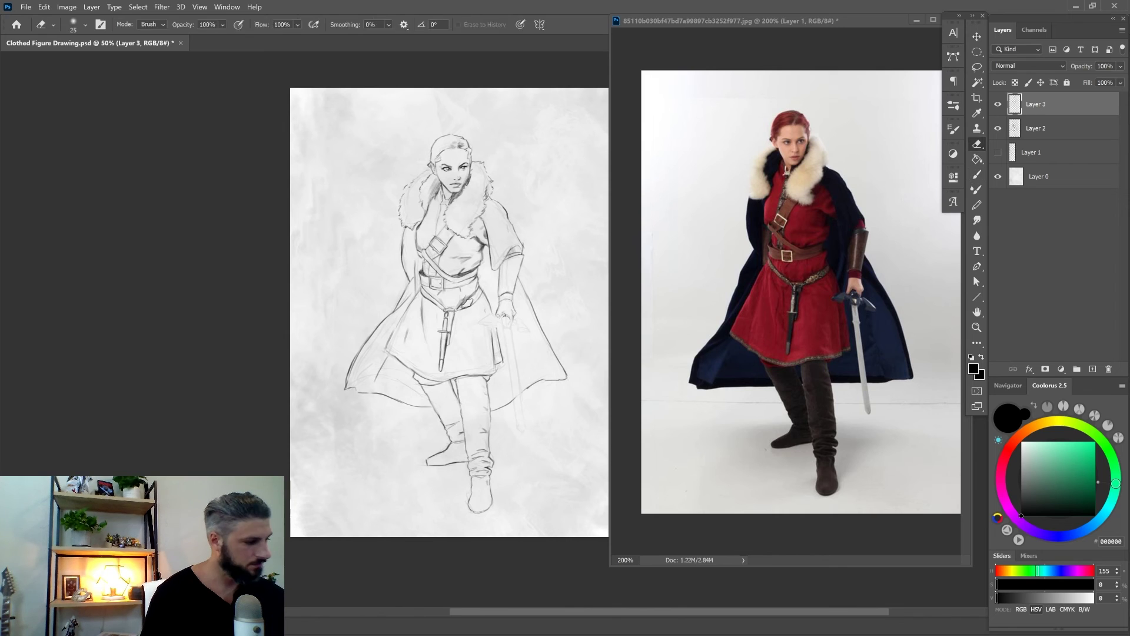
pyautogui.press('b')
pyautogui.press(']')
pyautogui.moveTo(492, 314)
pyautogui.mouseDown()
pyautogui.moveTo(503, 327)
pyautogui.moveTo(529, 332)
pyautogui.moveTo(532, 321)
pyautogui.moveTo(516, 357)
pyautogui.moveTo(537, 355)
pyautogui.mouseUp()
# - Rotate the canvas and draw the sword's long tapering blade below the crossguard
pyautogui.press('e')
pyautogui.press('b')
pyautogui.hotkey('ctrl', '+')
pyautogui.press('r')
pyautogui.press('b')
pyautogui.moveTo(368, 285); pyautogui.dragTo(432, 352)
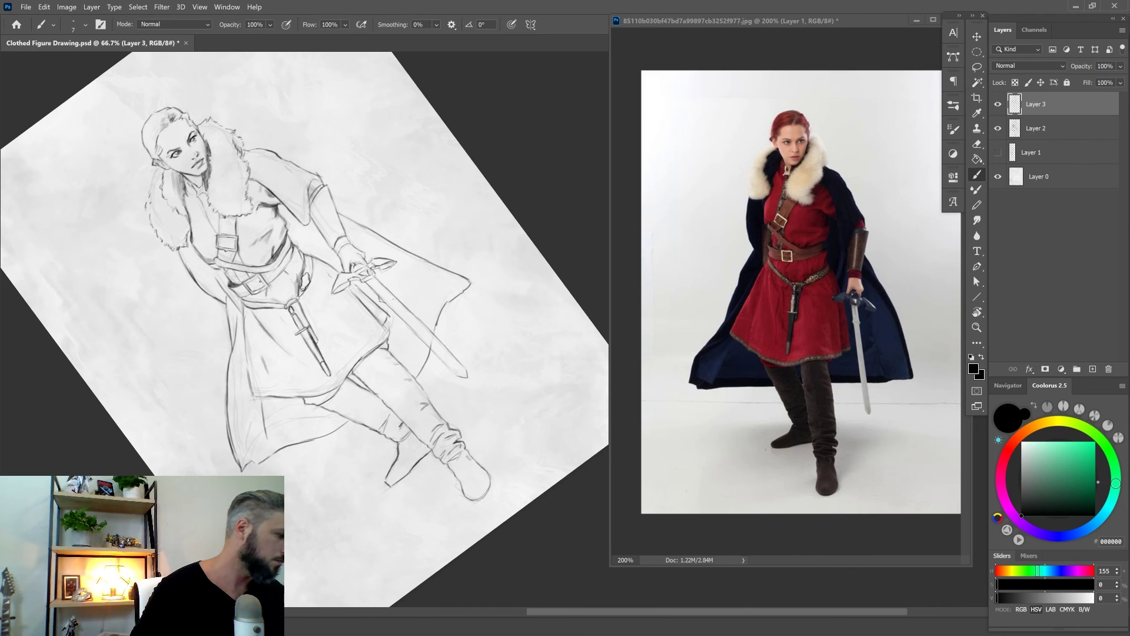
# - Erase the overlapping lines around the hand and crossguard, and return the canvas to upright
pyautogui.press('e')
pyautogui.moveTo(368, 279)
pyautogui.mouseDown()
pyautogui.moveTo(381, 290)
pyautogui.moveTo(394, 264)
pyautogui.mouseUp()
pyautogui.press('b')
pyautogui.press('r')
pyautogui.press('Escape')
pyautogui.press('b')
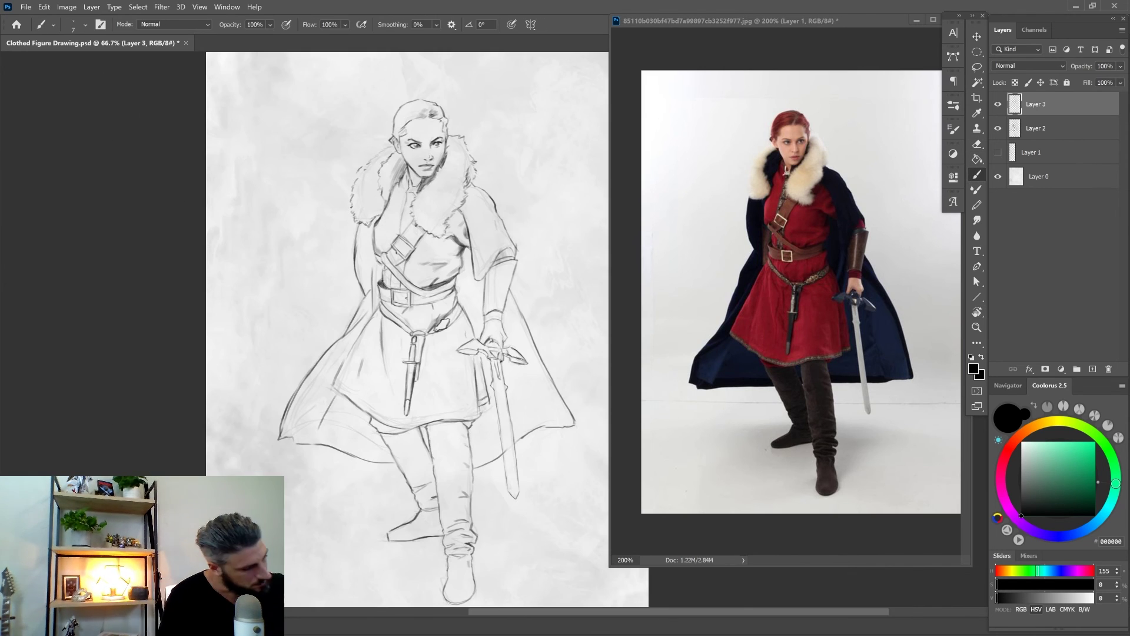
# - Add a parallel trim line along the skirt's hem and small detail lines at the wrist and hand
pyautogui.moveTo(481, 406); pyautogui.dragTo(380, 413)
pyautogui.moveTo(345, 363); pyautogui.dragTo(382, 415)
pyautogui.press('[')
pyautogui.press('[')
pyautogui.press('e')
pyautogui.press('b')
pyautogui.moveTo(485, 310); pyautogui.dragTo(503, 312)
pyautogui.moveTo(494, 340); pyautogui.dragTo(501, 347)
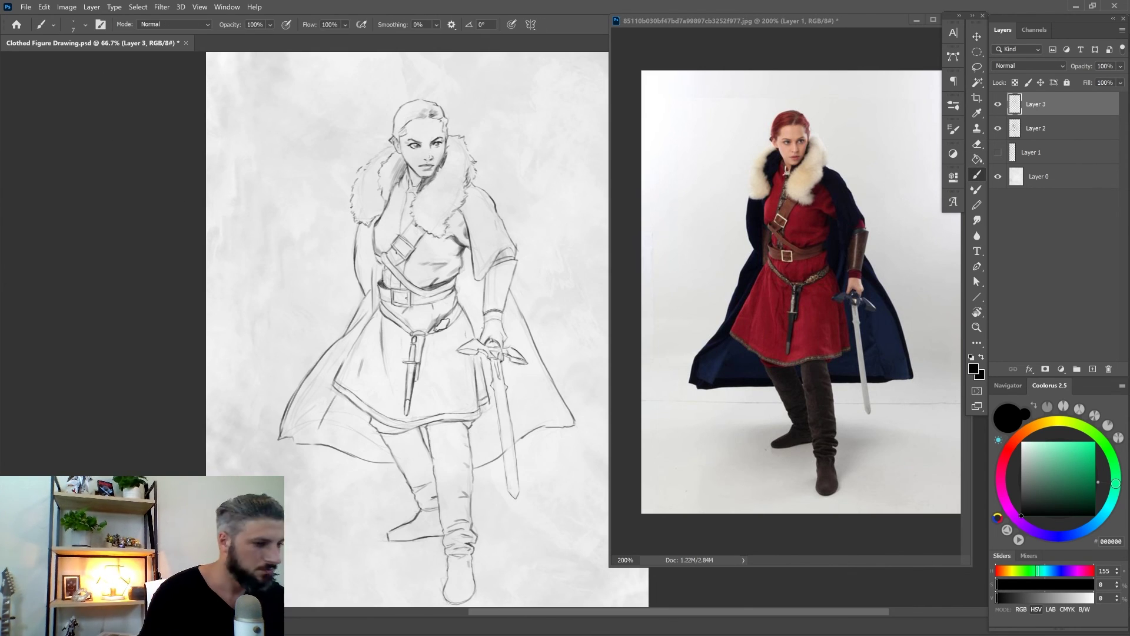
# - Hide the rough sketch on Layer 2 so only the clean line art shows over the background
pyautogui.press('z')
pyautogui.keyDown('alt'); pyautogui.click(402, 425); pyautogui.keyUp('alt')
pyautogui.click(998, 128)
pyautogui.press('z')
pyautogui.keyDown('alt'); pyautogui.click(479, 226); pyautogui.keyUp('alt')
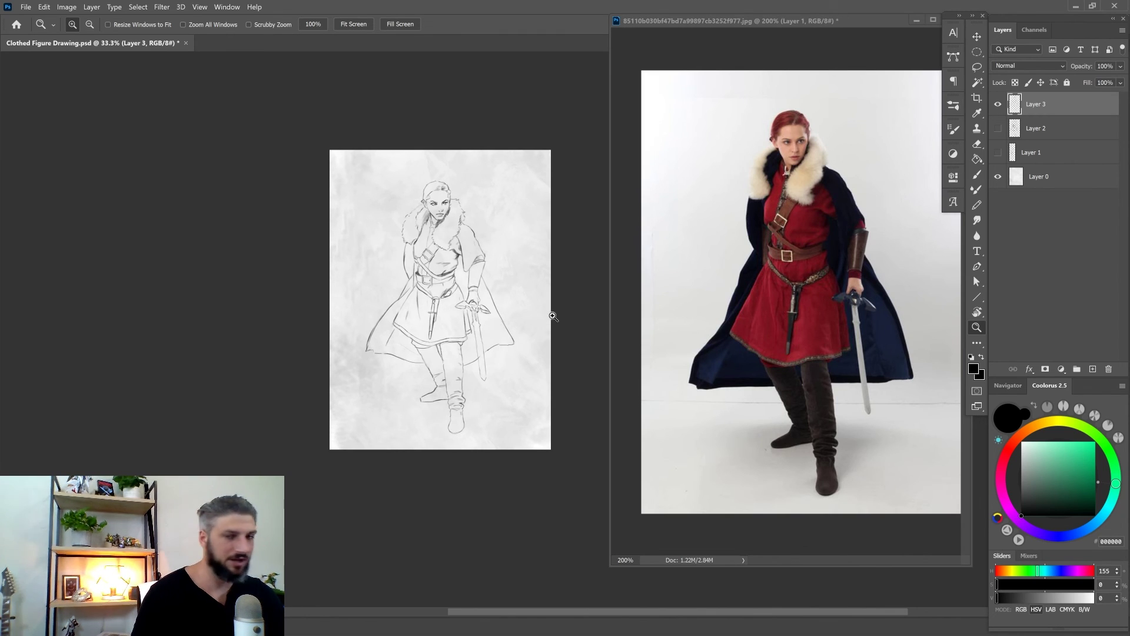
pyautogui.click(456, 294)
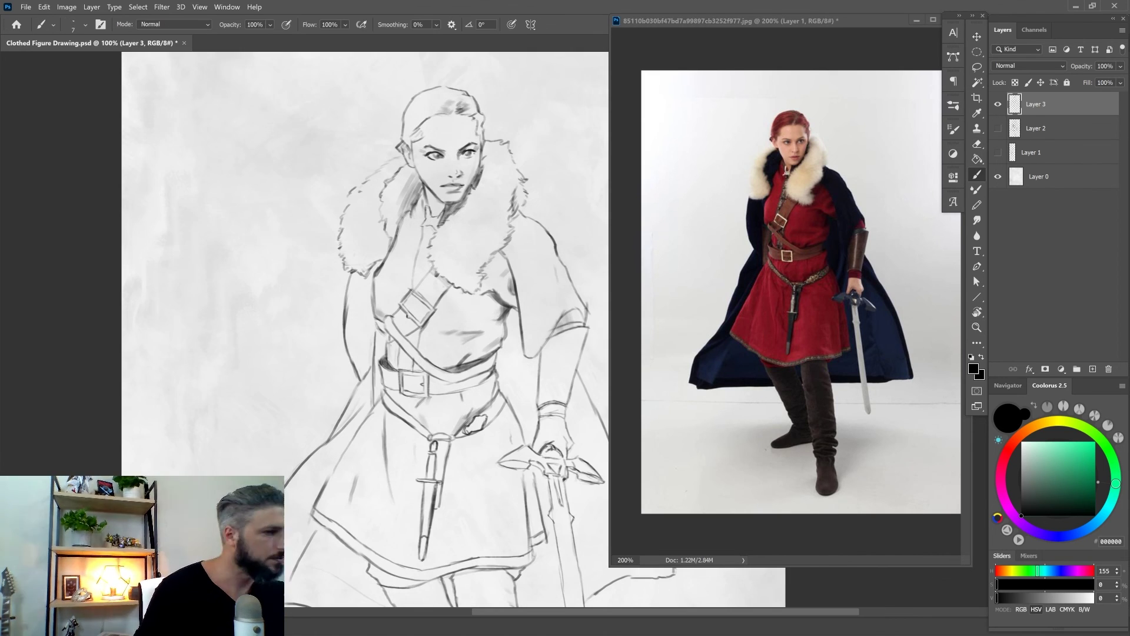
# - Duplicate Layer 3 and try shading the hair, the neck side and the fur collar's underside with a larger brush
pyautogui.hotkey('ctrl', 'j')
pyautogui.press(']')
pyautogui.press(']')
pyautogui.press(']')
pyautogui.press(']')
pyautogui.press(']')
pyautogui.press(']')
pyautogui.moveTo(436, 105); pyautogui.dragTo(450, 93)
pyautogui.moveTo(454, 98)
pyautogui.mouseDown()
pyautogui.moveTo(468, 91)
pyautogui.moveTo(452, 106)
pyautogui.mouseUp()
pyautogui.moveTo(405, 140); pyautogui.dragTo(424, 114)
pyautogui.moveTo(468, 283); pyautogui.dragTo(486, 261)
pyautogui.moveTo(419, 168); pyautogui.dragTo(382, 239)
# - Try shading the cape over the sword arm and the shadow beside the torso on the duplicated layer
pyautogui.press(']')
pyautogui.press('z')
pyautogui.keyDown('alt'); pyautogui.click(467, 257); pyautogui.keyUp('alt')
pyautogui.keyDown('alt'); pyautogui.click(467, 257); pyautogui.keyUp('alt')
pyautogui.press('b')
pyautogui.moveTo(523, 276); pyautogui.dragTo(499, 305)
pyautogui.moveTo(511, 250); pyautogui.dragTo(493, 275)
pyautogui.moveTo(501, 239)
pyautogui.mouseDown()
pyautogui.moveTo(488, 259)
pyautogui.moveTo(490, 327)
pyautogui.mouseUp()
pyautogui.press('[')
pyautogui.moveTo(494, 306)
pyautogui.mouseDown()
pyautogui.moveTo(500, 350)
pyautogui.moveTo(493, 336)
pyautogui.mouseUp()
pyautogui.press('[')
pyautogui.moveTo(494, 262); pyautogui.dragTo(501, 299)
# - Hide the shaded copy, duplicate Layer 3 and hide the original, and add an empty layer beneath the new duplicate
pyautogui.click(998, 104)
pyautogui.click(998, 128)
pyautogui.moveTo(1036, 129); pyautogui.dragTo(1092, 369)
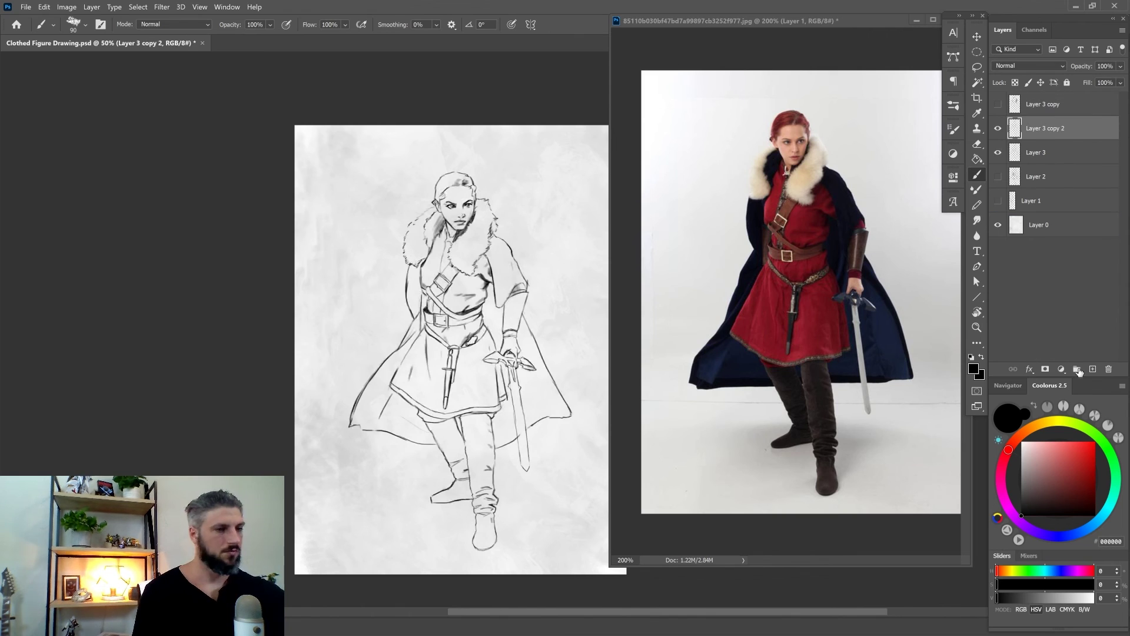
pyautogui.click(998, 152)
pyautogui.moveTo(498, 241); pyautogui.dragTo(518, 288)
pyautogui.hotkey('ctrl', 'z')
pyautogui.keyDown('ctrl'); pyautogui.click(1093, 369); pyautogui.keyUp('ctrl')
# - Shade the cape behind the sword in grey with a large brush and erase the tone covering the blade
pyautogui.moveTo(565, 412)
pyautogui.mouseDown()
pyautogui.moveTo(532, 342)
pyautogui.moveTo(506, 438)
pyautogui.mouseUp()
pyautogui.hotkey('ctrl', 'z')
pyautogui.press(']')
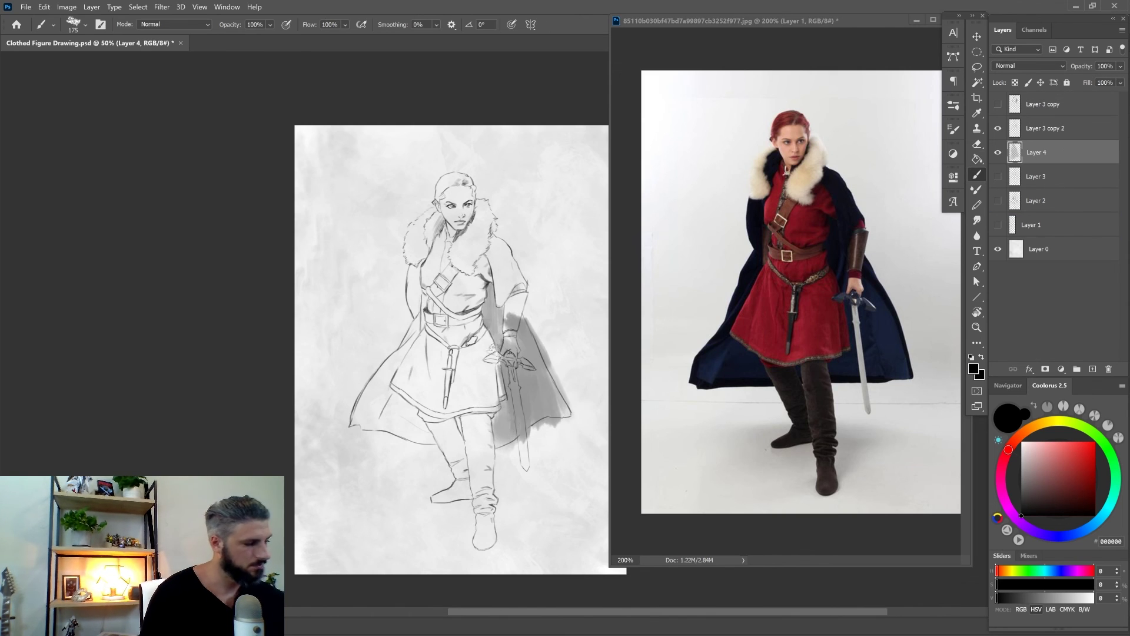
pyautogui.press('e')
pyautogui.moveTo(515, 377); pyautogui.dragTo(525, 449)
# - Shade the cape on the side away from the sword, from the collar to the hem, and erase the spill
pyautogui.press('b')
pyautogui.moveTo(489, 292); pyautogui.dragTo(499, 342)
pyautogui.moveTo(415, 268); pyautogui.dragTo(415, 316)
pyautogui.press('e')
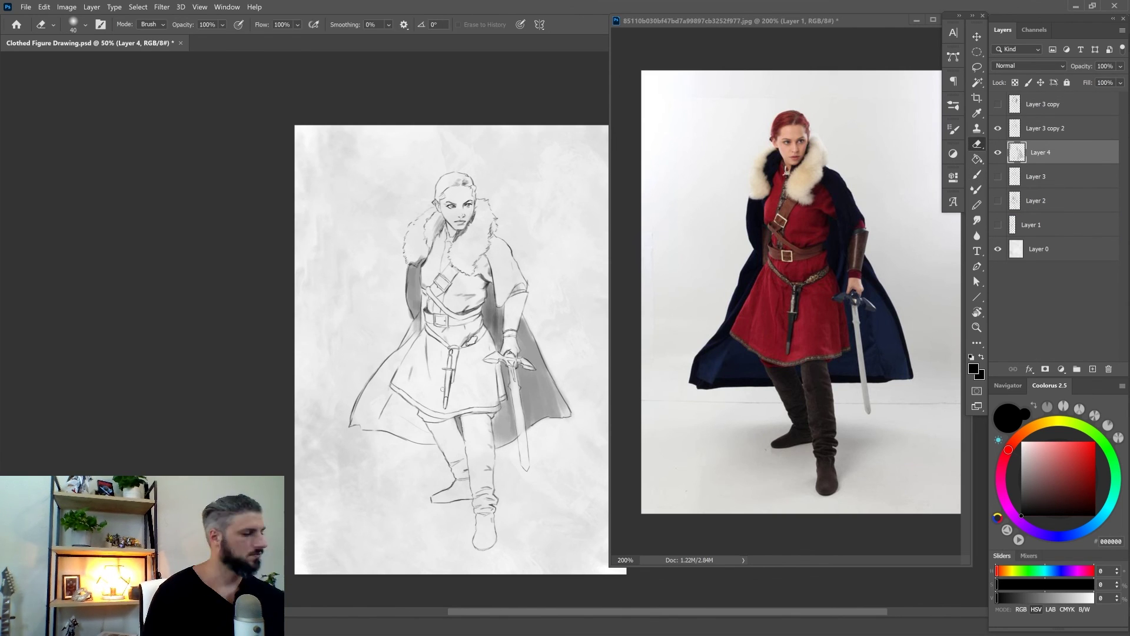
pyautogui.press('b')
pyautogui.moveTo(425, 436)
pyautogui.mouseDown()
pyautogui.moveTo(362, 415)
pyautogui.moveTo(416, 324)
pyautogui.mouseUp()
pyautogui.press('e')
pyautogui.moveTo(421, 348); pyautogui.dragTo(374, 409)
# - Shade the cape over the sword-arm shoulder and add soft shadows along the torso folds
pyautogui.press('b')
pyautogui.moveTo(501, 236)
pyautogui.mouseDown()
pyautogui.moveTo(506, 286)
pyautogui.moveTo(494, 306)
pyautogui.moveTo(509, 327)
pyautogui.mouseUp()
pyautogui.moveTo(478, 280); pyautogui.dragTo(484, 290)
pyautogui.moveTo(483, 298); pyautogui.dragTo(459, 310)
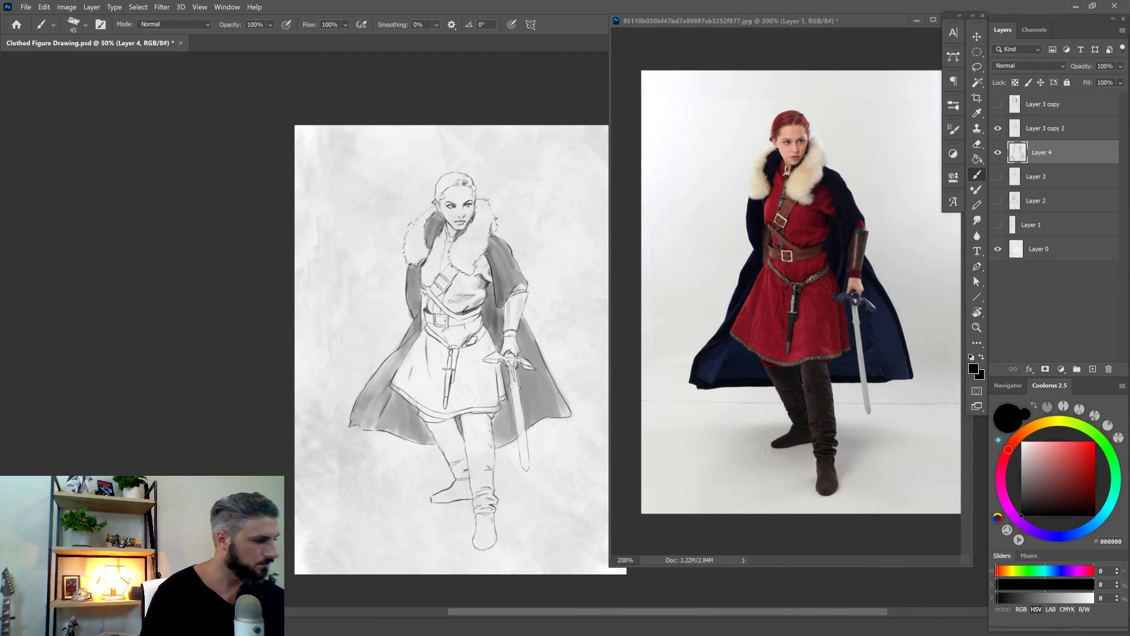
pyautogui.moveTo(479, 258); pyautogui.dragTo(490, 270)
# - Shade the hair, the side of the face and the neck, and add tone under the fur collar
pyautogui.press('[')
pyautogui.press('[')
pyautogui.moveTo(446, 188)
pyautogui.mouseDown()
pyautogui.moveTo(436, 198)
pyautogui.moveTo(475, 197)
pyautogui.moveTo(461, 179)
pyautogui.moveTo(440, 233)
pyautogui.mouseUp()
pyautogui.press('e')
pyautogui.press('b')
pyautogui.press('[')
pyautogui.press('e')
pyautogui.press('b')
pyautogui.press(']')
pyautogui.press(']')
pyautogui.moveTo(443, 214); pyautogui.dragTo(439, 232)
pyautogui.moveTo(448, 242); pyautogui.dragTo(472, 259)
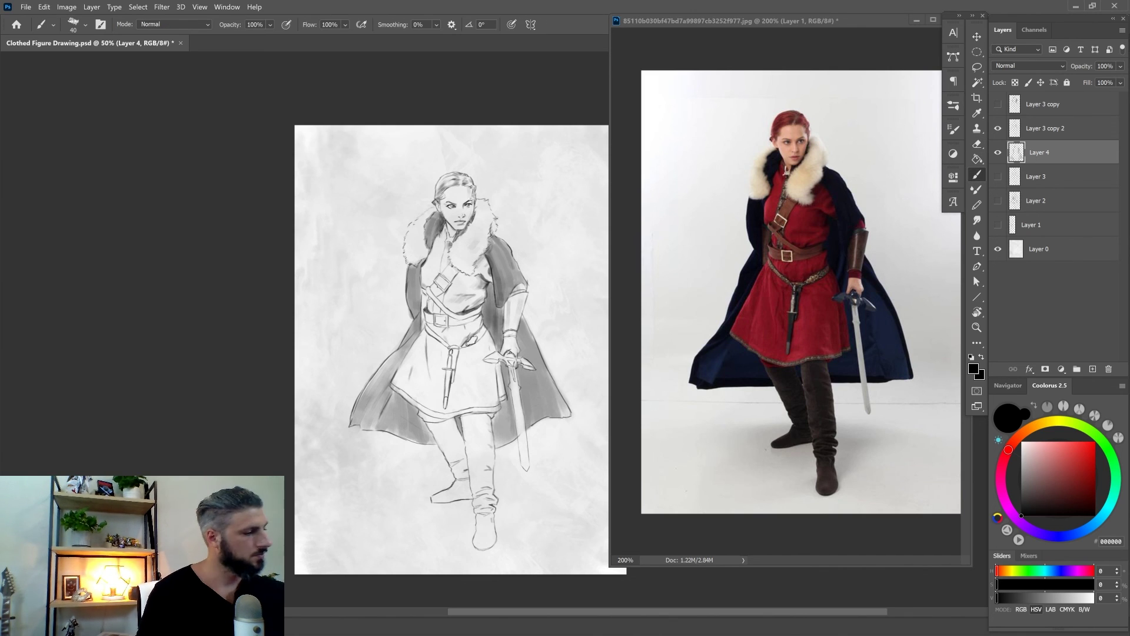
# - Shade the fur collar's shadow side and deepen the cape beneath it with a slightly larger brush
pyautogui.press(']')
pyautogui.press(']')
pyautogui.moveTo(476, 202)
pyautogui.mouseDown()
pyautogui.moveTo(481, 216)
pyautogui.moveTo(422, 228)
pyautogui.mouseUp()
pyautogui.moveTo(426, 226); pyautogui.dragTo(419, 252)
pyautogui.moveTo(422, 294); pyautogui.dragTo(424, 327)
pyautogui.moveTo(419, 270); pyautogui.dragTo(418, 318)
pyautogui.moveTo(437, 215); pyautogui.dragTo(430, 243)
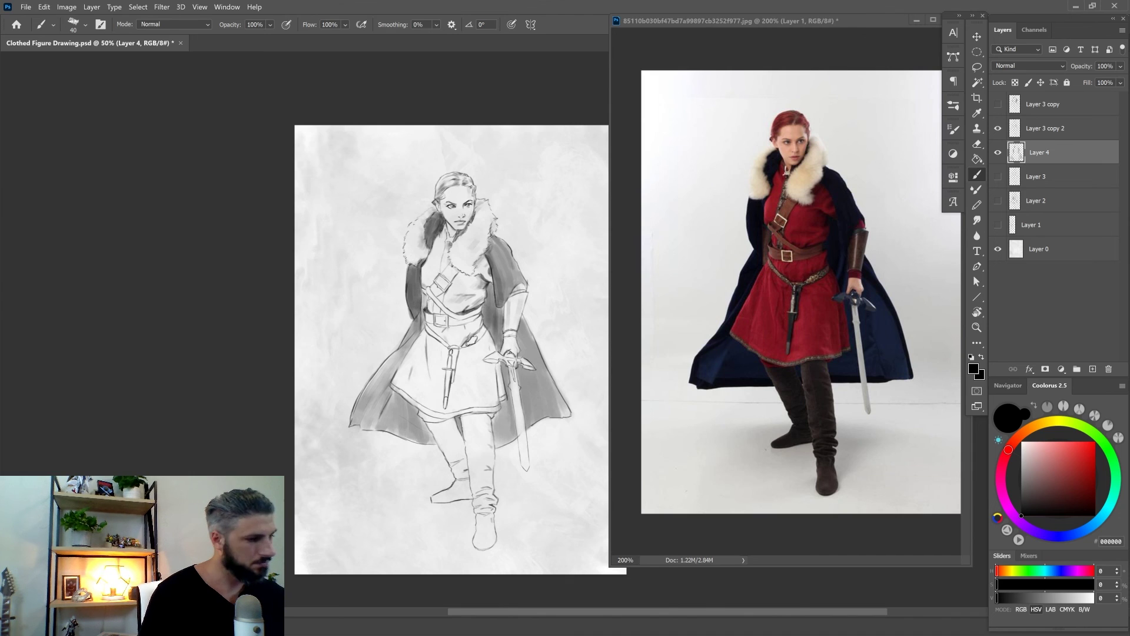
# - Try to darken the cape on both sides of the figure with a much larger brush
pyautogui.moveTo(488, 284); pyautogui.dragTo(490, 327)
pyautogui.moveTo(488, 307)
pyautogui.mouseDown()
pyautogui.moveTo(500, 350)
pyautogui.moveTo(559, 410)
pyautogui.mouseUp()
pyautogui.press('e')
pyautogui.press('b')
pyautogui.press(']')
pyautogui.press(']')
pyautogui.press(']')
pyautogui.press(']')
pyautogui.press(']')
pyautogui.press(']')
pyautogui.press(']')
pyautogui.press(']')
pyautogui.press(']')
pyautogui.press(']')
pyautogui.moveTo(530, 377); pyautogui.dragTo(504, 438)
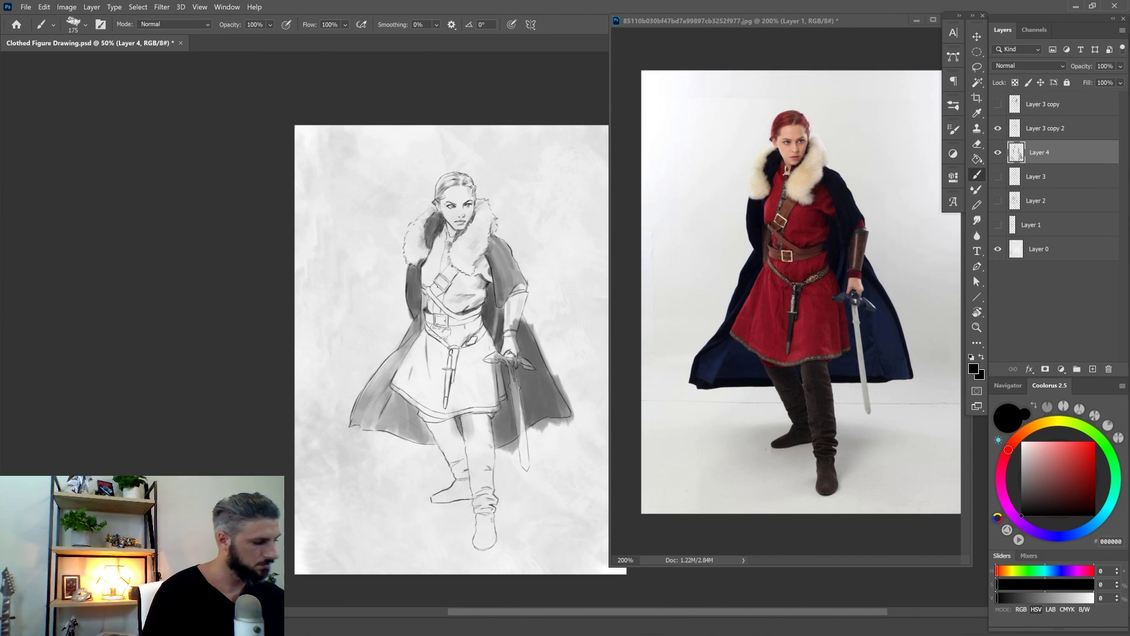
pyautogui.moveTo(418, 407); pyautogui.dragTo(388, 430)
pyautogui.moveTo(412, 336); pyautogui.dragTo(365, 418)
# - Undo the last six darkening strokes
pyautogui.press('e')
pyautogui.hotkey('ctrl', 'z')
pyautogui.hotkey('ctrl', 'z')
pyautogui.hotkey('ctrl', 'z')
pyautogui.hotkey('ctrl', 'z')
pyautogui.hotkey('ctrl', 'z')
pyautogui.hotkey('ctrl', 'z')
# - Shade around the waist belts and down the sword-side edge of the skirt with a smaller brush
pyautogui.press('b')
pyautogui.press('[')
pyautogui.press('[')
pyautogui.press('[')
pyautogui.press('[')
pyautogui.press('[')
pyautogui.press('[')
pyautogui.press('[')
pyautogui.press('[')
pyautogui.press('[')
pyautogui.press('[')
pyautogui.moveTo(426, 282); pyautogui.dragTo(477, 319)
pyautogui.moveTo(483, 307)
pyautogui.mouseDown()
pyautogui.moveTo(471, 329)
pyautogui.moveTo(489, 354)
pyautogui.mouseUp()
pyautogui.moveTo(498, 347); pyautogui.dragTo(489, 404)
# - Shade the neck opening beside the collar and deepen the cape tone over the sword arm
pyautogui.press('[')
pyautogui.press('[')
pyautogui.press('[')
pyautogui.press('[')
pyautogui.press('[')
pyautogui.press('[')
pyautogui.press('[')
pyautogui.moveTo(442, 225); pyautogui.dragTo(428, 259)
pyautogui.press(']')
pyautogui.press(']')
pyautogui.press(']')
pyautogui.press(']')
pyautogui.moveTo(486, 256)
pyautogui.mouseDown()
pyautogui.moveTo(478, 299)
pyautogui.moveTo(515, 336)
pyautogui.mouseUp()
# - Add tone under the skirt's hem and along the dagger and its hilt
pyautogui.moveTo(425, 416); pyautogui.dragTo(438, 420)
pyautogui.moveTo(451, 369); pyautogui.dragTo(447, 397)
pyautogui.moveTo(452, 351); pyautogui.dragTo(452, 382)
pyautogui.moveTo(457, 348); pyautogui.dragTo(468, 350)
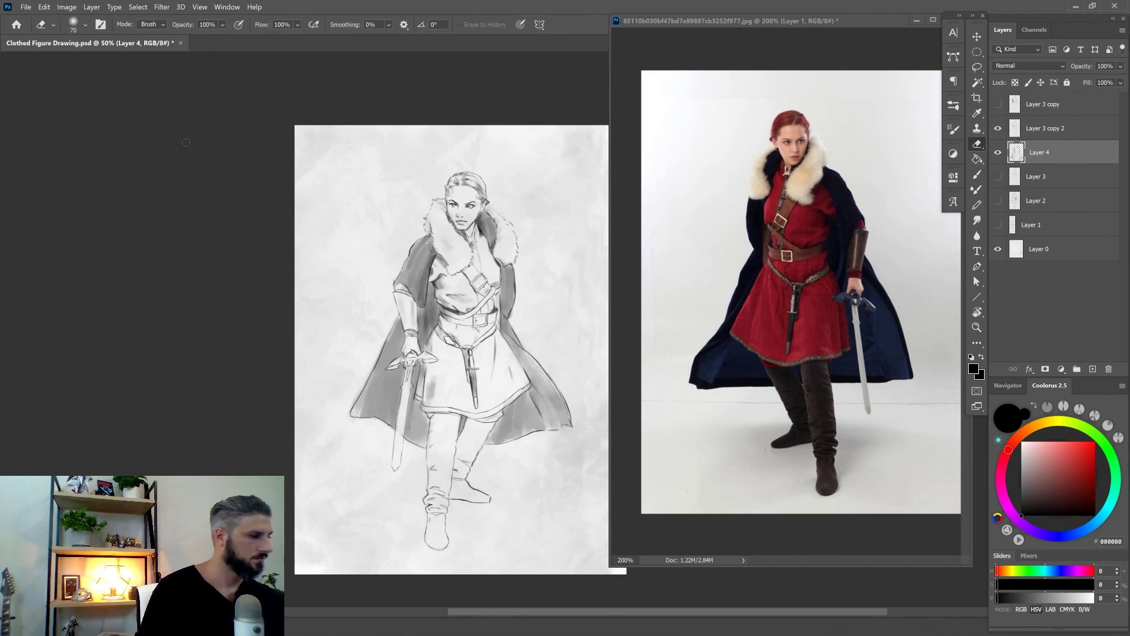
# - Touch up the outline near the shoulder on Layer 3 copy 2 and flip the canvas back to its original orientation
pyautogui.hotkey('alt', ']')
pyautogui.moveTo(431, 204); pyautogui.dragTo(424, 218)
pyautogui.press('e')
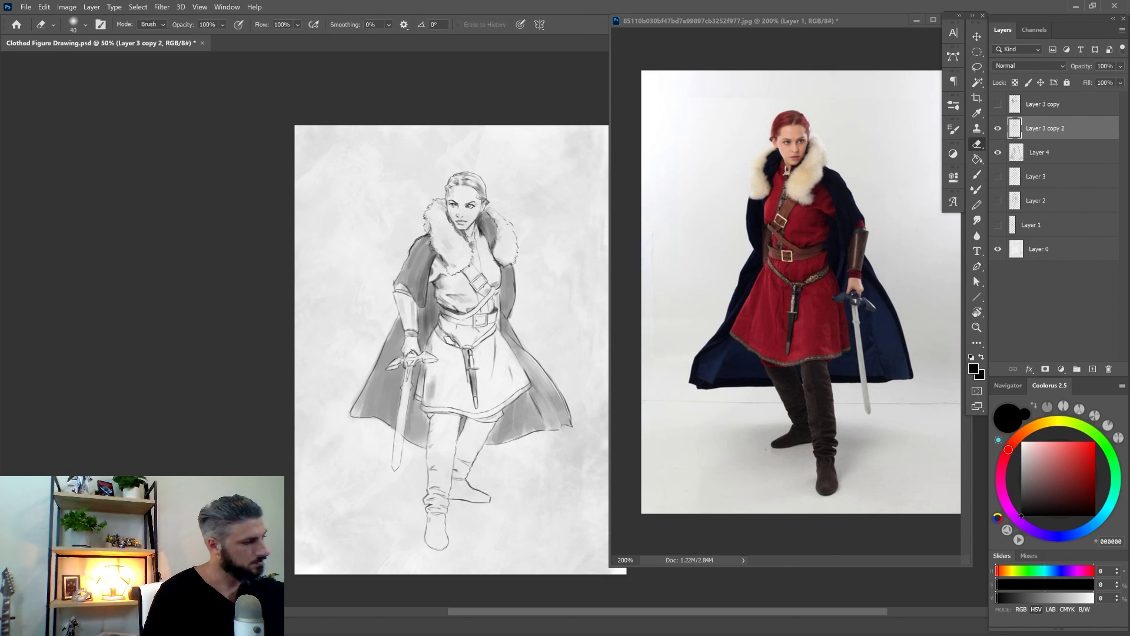
pyautogui.press('b')
pyautogui.hotkey('ctrl', 'shift', 'h')
# - Shade both legs and boots in grey on Layer 4
pyautogui.hotkey('alt', '[')
pyautogui.press('e')
pyautogui.press('b')
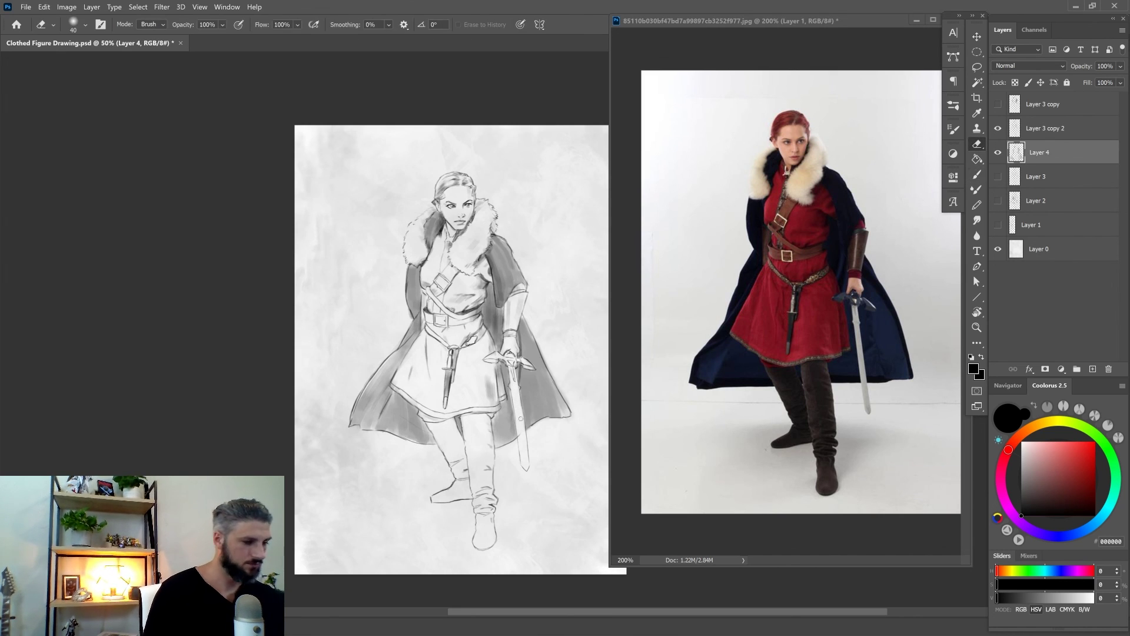
pyautogui.moveTo(483, 459); pyautogui.dragTo(486, 506)
pyautogui.moveTo(483, 418); pyautogui.dragTo(484, 480)
pyautogui.moveTo(448, 430); pyautogui.dragTo(453, 500)
pyautogui.moveTo(480, 549); pyautogui.dragTo(486, 518)
pyautogui.moveTo(480, 420)
pyautogui.mouseDown()
pyautogui.moveTo(483, 471)
pyautogui.moveTo(483, 432)
pyautogui.mouseUp()
# - Paint a soft cast shadow on the ground around the boots and erase the excess tone beside the front leg
pyautogui.press('[')
pyautogui.press('[')
pyautogui.press('[')
pyautogui.press('[')
pyautogui.press('[')
pyautogui.press('[')
pyautogui.press('[')
pyautogui.press('[')
pyautogui.press('space')
pyautogui.moveTo(348, 362); pyautogui.dragTo(338, 323)
pyautogui.moveTo(490, 483)
pyautogui.mouseDown()
pyautogui.moveTo(487, 504)
pyautogui.moveTo(536, 443)
pyautogui.mouseUp()
pyautogui.moveTo(464, 470); pyautogui.dragTo(419, 470)
pyautogui.moveTo(444, 439); pyautogui.dragTo(388, 443)
pyautogui.press('e')
pyautogui.moveTo(486, 438)
pyautogui.mouseDown()
pyautogui.moveTo(530, 441)
pyautogui.moveTo(495, 471)
pyautogui.mouseUp()
pyautogui.press('b')
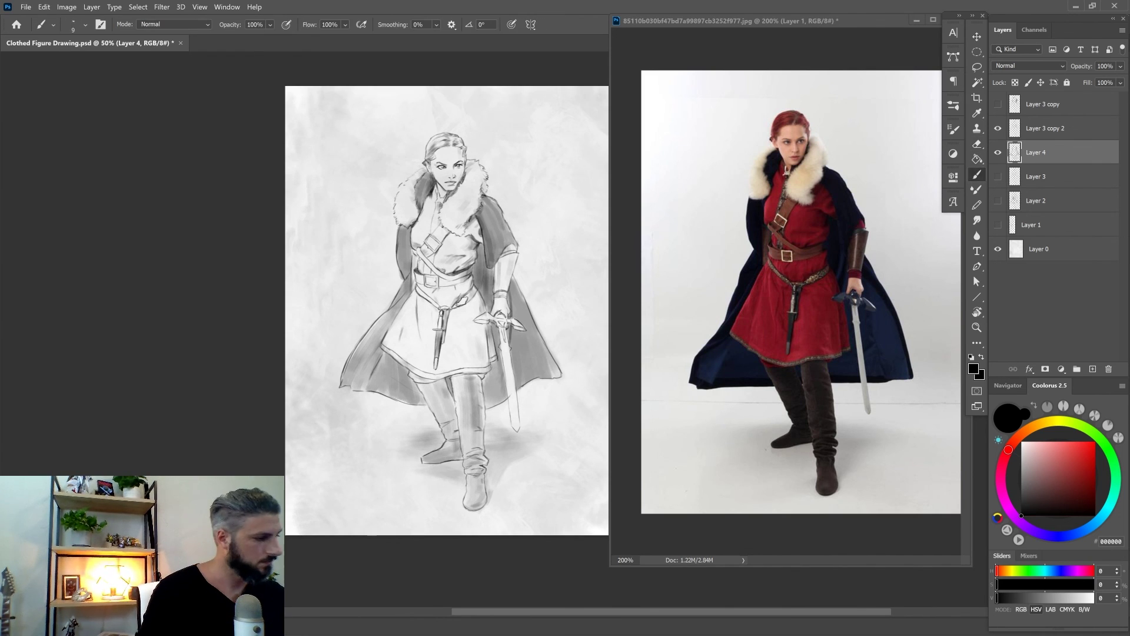
# - Darken the cape on Layer 4 beside the upper arm and on both sides of the skirt
pyautogui.keyDown('alt'); pyautogui.click(473, 282); pyautogui.keyUp('alt')
pyautogui.moveTo(480, 241)
pyautogui.mouseDown()
pyautogui.moveTo(481, 279)
pyautogui.moveTo(497, 280)
pyautogui.mouseUp()
pyautogui.keyDown('ctrl'); pyautogui.click(489, 241); pyautogui.keyUp('ctrl')
pyautogui.moveTo(396, 308); pyautogui.dragTo(395, 331)
pyautogui.moveTo(508, 312); pyautogui.dragTo(515, 345)
# - Add small shadow strokes around the belt and at both sides of the waist with a finer brush
pyautogui.press('[')
pyautogui.press('[')
pyautogui.press('[')
pyautogui.press('[')
pyautogui.press('[')
pyautogui.press('[')
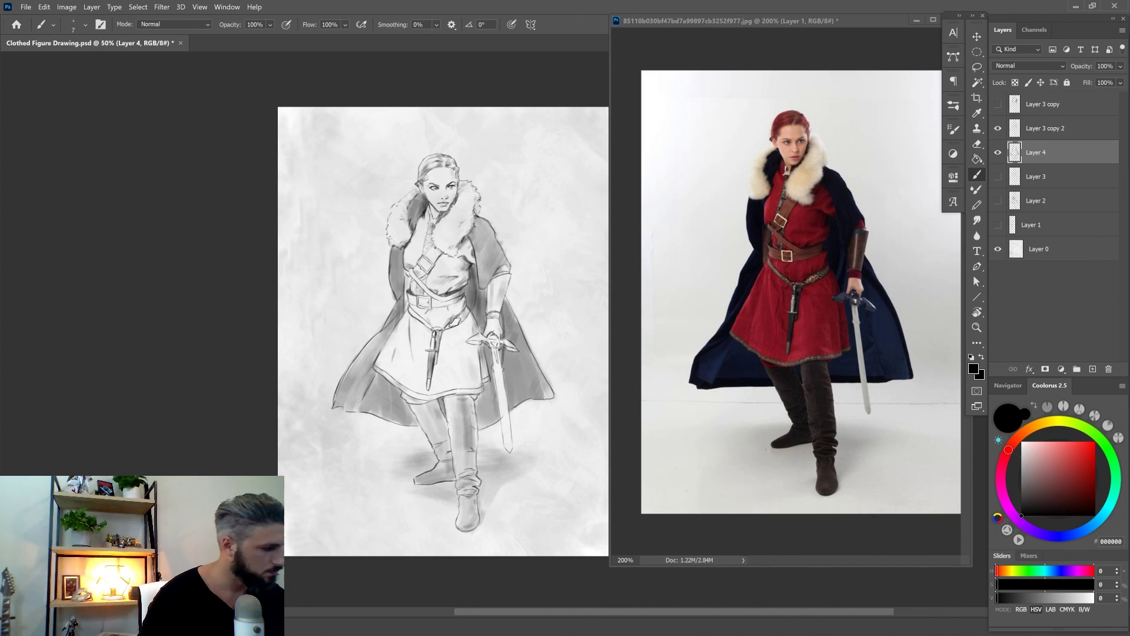
pyautogui.moveTo(467, 309); pyautogui.dragTo(461, 321)
pyautogui.moveTo(410, 310)
pyautogui.mouseDown()
pyautogui.moveTo(428, 325)
pyautogui.moveTo(420, 316)
pyautogui.mouseUp()
pyautogui.moveTo(412, 310); pyautogui.dragTo(424, 320)
# - Paint darker fold strokes down the upper cape beside the sleeve and torso with a textured 60 px brush
pyautogui.press('.')
pyautogui.moveTo(488, 280); pyautogui.dragTo(486, 309)
pyautogui.moveTo(406, 271); pyautogui.dragTo(404, 309)
pyautogui.moveTo(405, 304); pyautogui.dragTo(389, 335)
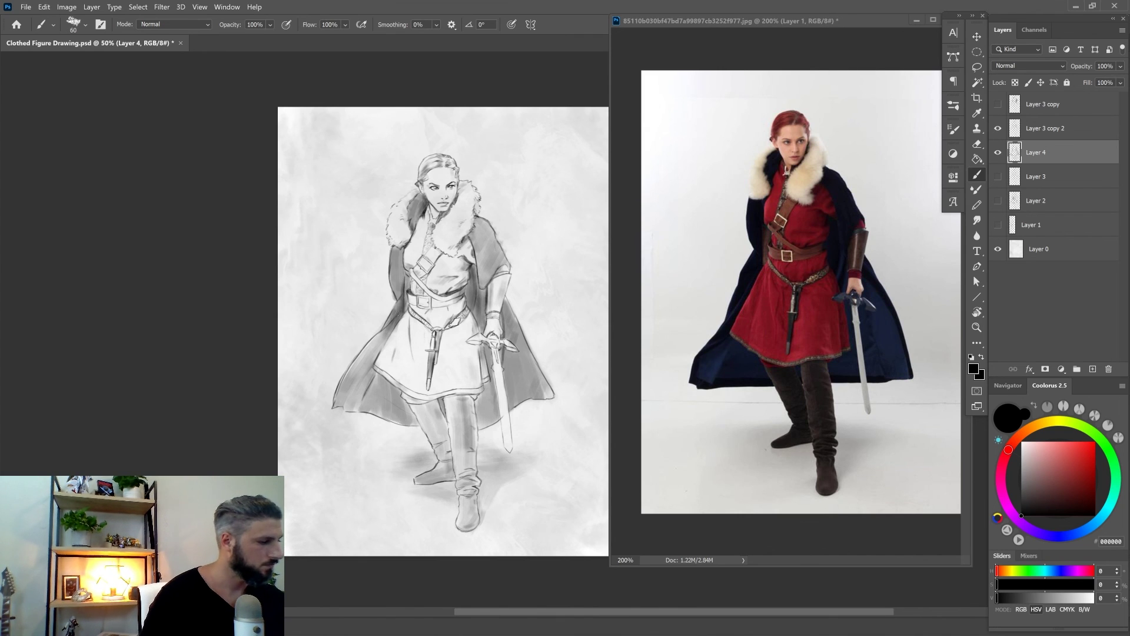
pyautogui.moveTo(394, 248); pyautogui.dragTo(399, 294)
# - Deepen the folds of the lower cape behind the legs and on both outer sides with a 50 px brush
pyautogui.moveTo(411, 401); pyautogui.dragTo(406, 425)
pyautogui.press('[')
pyautogui.moveTo(386, 362); pyautogui.dragTo(349, 407)
pyautogui.moveTo(381, 339); pyautogui.dragTo(343, 402)
pyautogui.moveTo(481, 394); pyautogui.dragTo(480, 425)
pyautogui.moveTo(510, 349); pyautogui.dragTo(524, 401)
pyautogui.moveTo(510, 317); pyautogui.dragTo(528, 355)
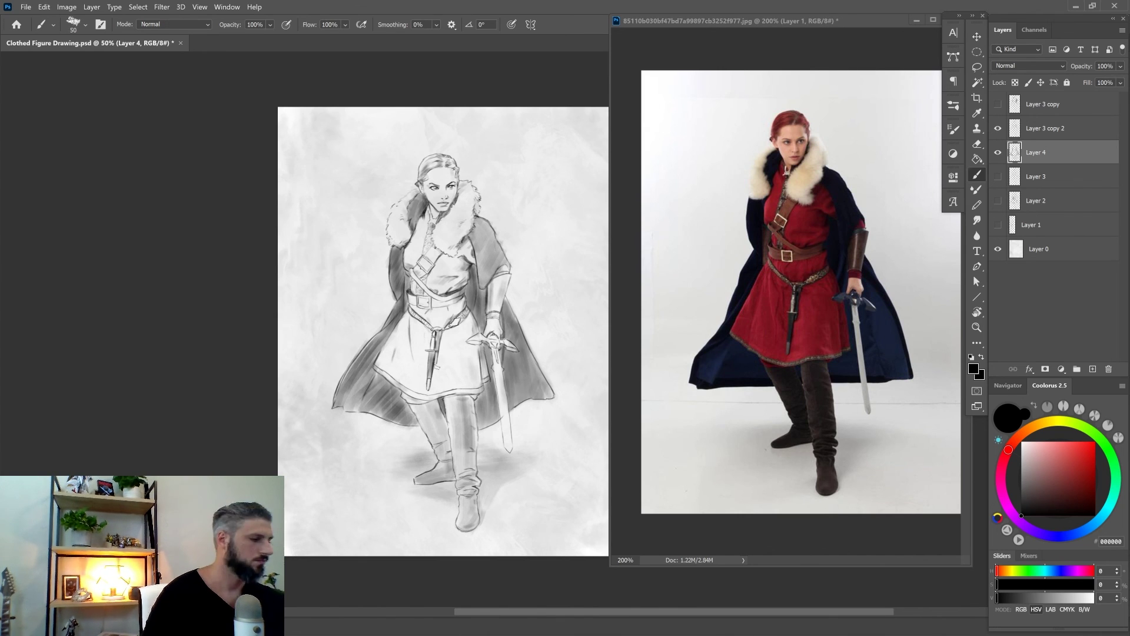
# - Check the drawing zoomed out and mirrored, and return the canvas to its original orientation
pyautogui.keyDown('alt'); pyautogui.click(414, 400); pyautogui.keyUp('alt')
pyautogui.moveTo(464, 284); pyautogui.dragTo(470, 327)
pyautogui.hotkey('ctrl', 'shift', 'h')
pyautogui.keyDown('ctrl'); pyautogui.click(429, 262); pyautogui.keyUp('ctrl')
pyautogui.keyDown('ctrl'); pyautogui.click(429, 266); pyautogui.keyUp('ctrl')
pyautogui.hotkey('alt', ']')
pyautogui.hotkey('ctrl', 'shift', 'h')
pyautogui.keyDown('alt'); pyautogui.click(387, 231); pyautogui.keyUp('alt')
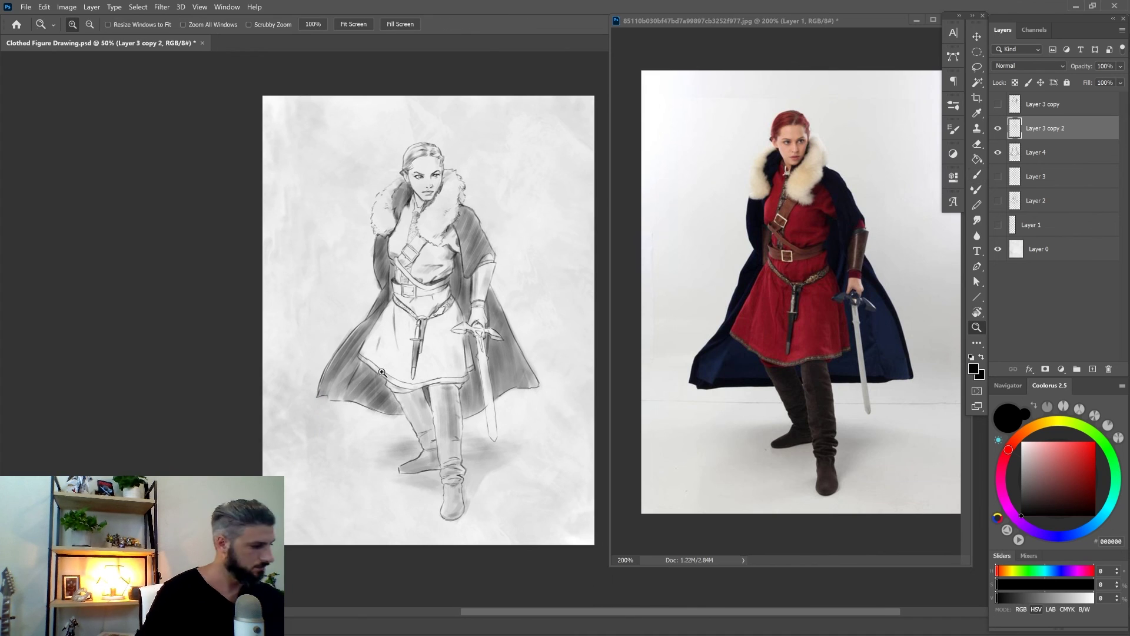
# - Paint darker strokes over the rear leg and the lower cape folds on Layer 3 copy 2
pyautogui.press('b')
pyautogui.moveTo(438, 429); pyautogui.dragTo(416, 465)
pyautogui.moveTo(425, 395); pyautogui.dragTo(429, 435)
pyautogui.moveTo(387, 378); pyautogui.dragTo(397, 412)
pyautogui.moveTo(366, 368); pyautogui.dragTo(339, 398)
# - Add a fine line along the sword blade on Layer 3 copy 2 with a 10 px brush
pyautogui.press('[')
pyautogui.press('[')
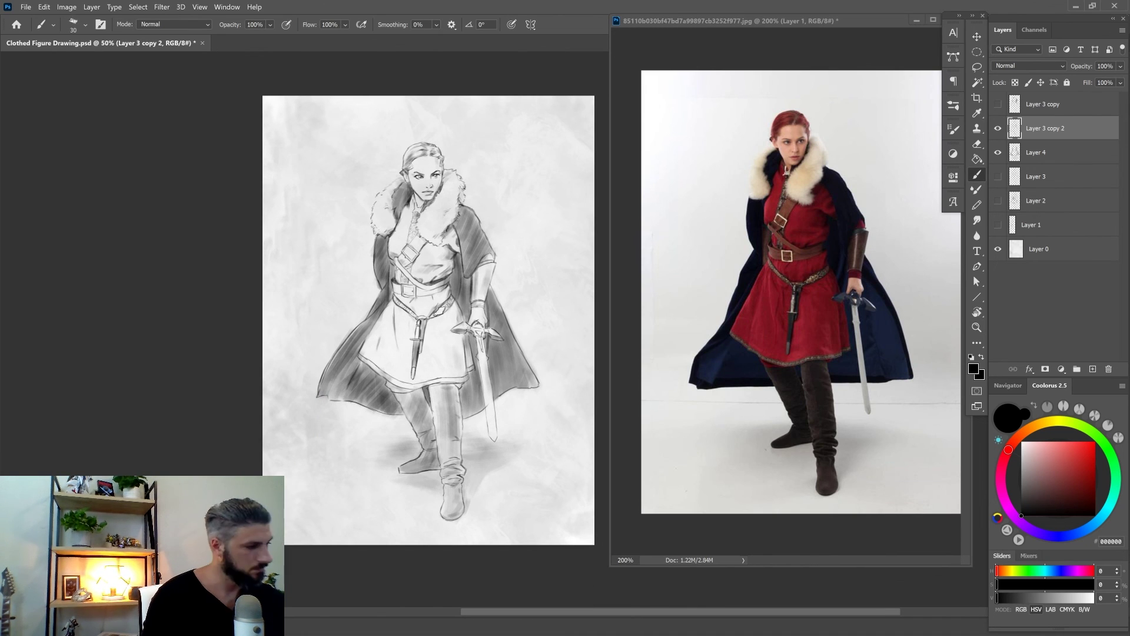
pyautogui.press('[')
pyautogui.press('[')
pyautogui.press('[')
pyautogui.press('[')
pyautogui.moveTo(480, 357); pyautogui.dragTo(482, 411)
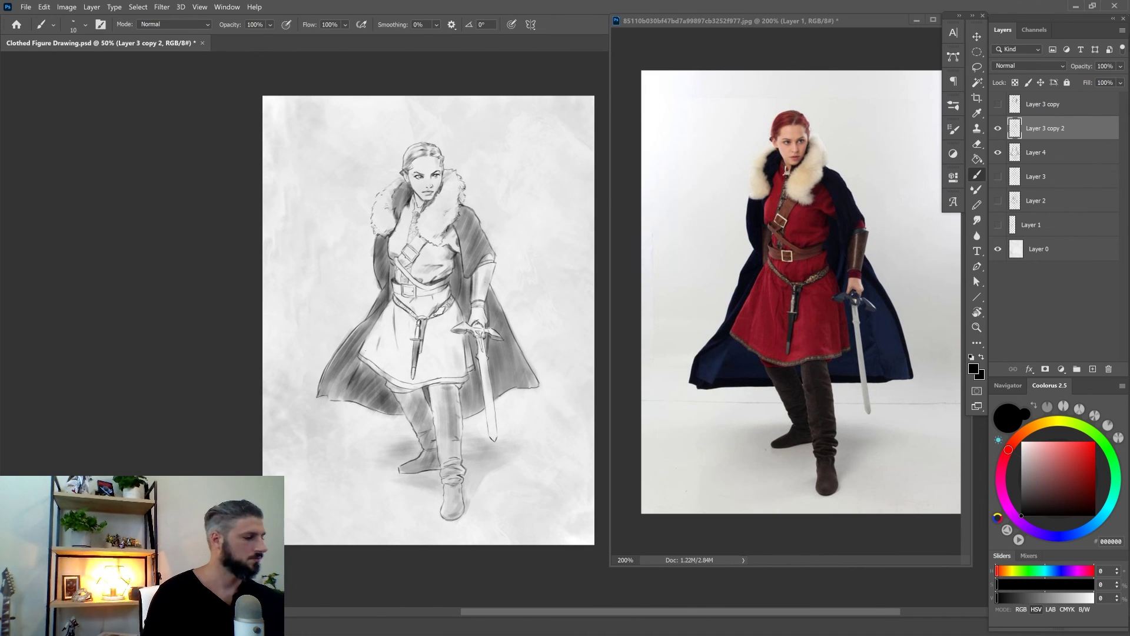
# - Shade the skirt's side edges and detail the decorative trim along its hem on Layer 4
pyautogui.hotkey('alt', '[')
pyautogui.press('[')
pyautogui.press('[')
pyautogui.press('[')
pyautogui.moveTo(398, 307)
pyautogui.mouseDown()
pyautogui.moveTo(413, 316)
pyautogui.moveTo(370, 354)
pyautogui.mouseUp()
pyautogui.moveTo(464, 379); pyautogui.dragTo(454, 382)
pyautogui.moveTo(447, 379); pyautogui.dragTo(385, 374)
pyautogui.moveTo(378, 371)
pyautogui.mouseDown()
pyautogui.moveTo(373, 364)
pyautogui.moveTo(438, 381)
pyautogui.moveTo(384, 362)
pyautogui.mouseUp()
pyautogui.moveTo(468, 339); pyautogui.dragTo(460, 374)
# - Lay soft grey tone over the skirt and tunic on Layer 4, enlarging the brush to 90 px
pyautogui.press(']')
pyautogui.press(']')
pyautogui.press(']')
pyautogui.press(']')
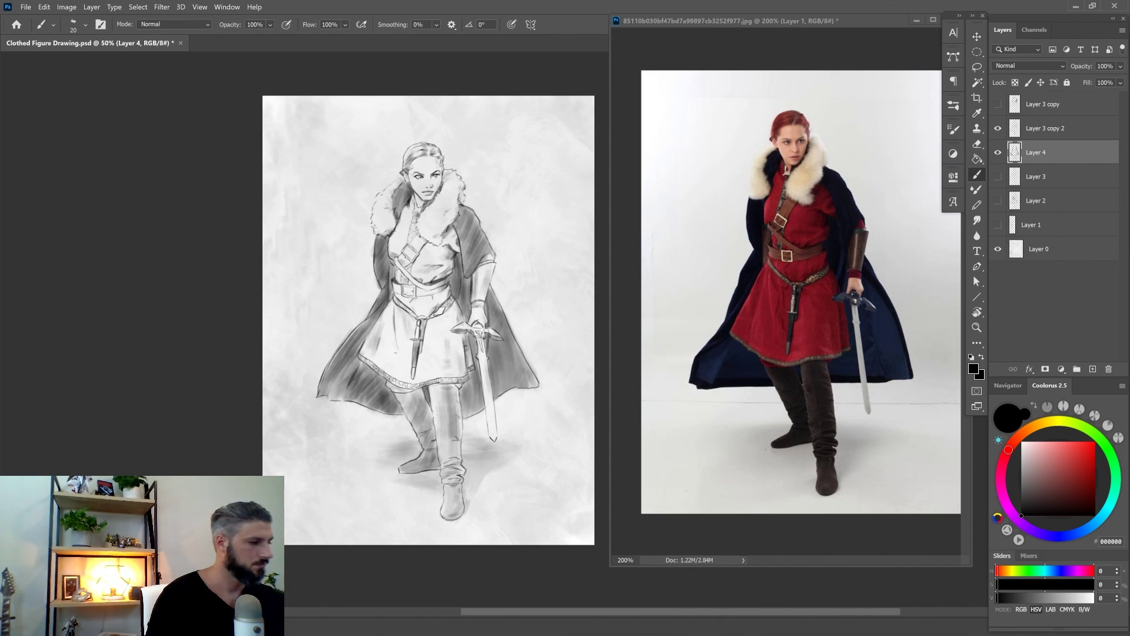
pyautogui.press(']')
pyautogui.press(']')
pyautogui.press(']')
pyautogui.press(']')
pyautogui.press(']')
pyautogui.press(']')
pyautogui.press(']')
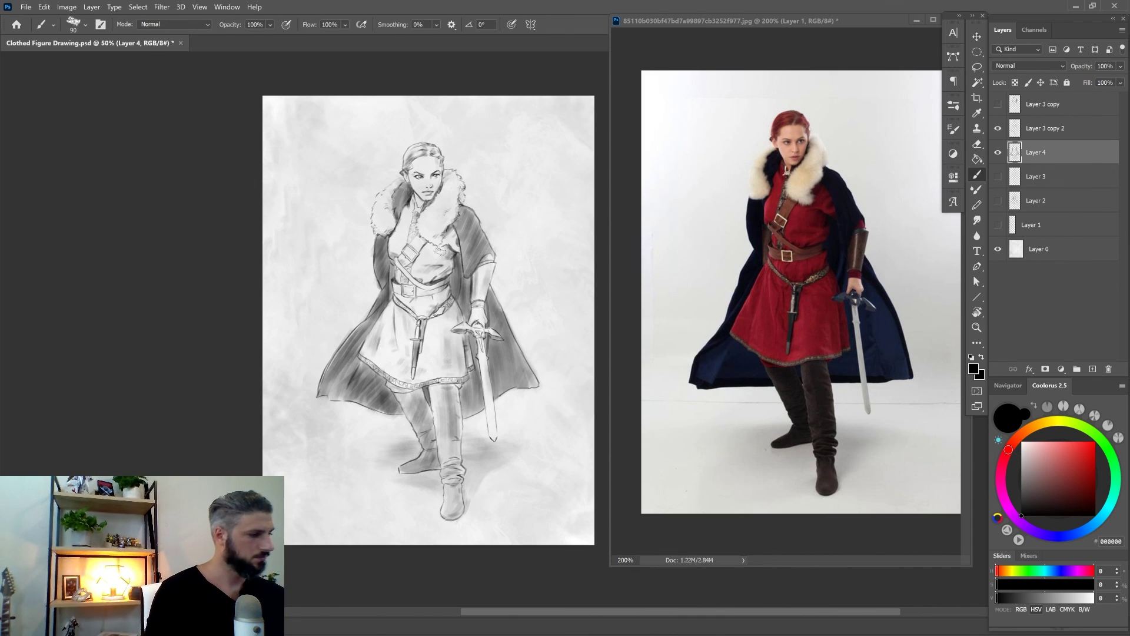
# - Deepen the shadow along the torso's side below the sleeve on Layer 4 with a smaller brush
pyautogui.press('[')
pyautogui.press('[')
pyautogui.press('[')
pyautogui.press('[')
pyautogui.press('[')
pyautogui.press('[')
pyautogui.press('[')
pyautogui.press('[')
pyautogui.moveTo(455, 250); pyautogui.dragTo(451, 248)
pyautogui.press('e')
pyautogui.press('b')
pyautogui.press('[')
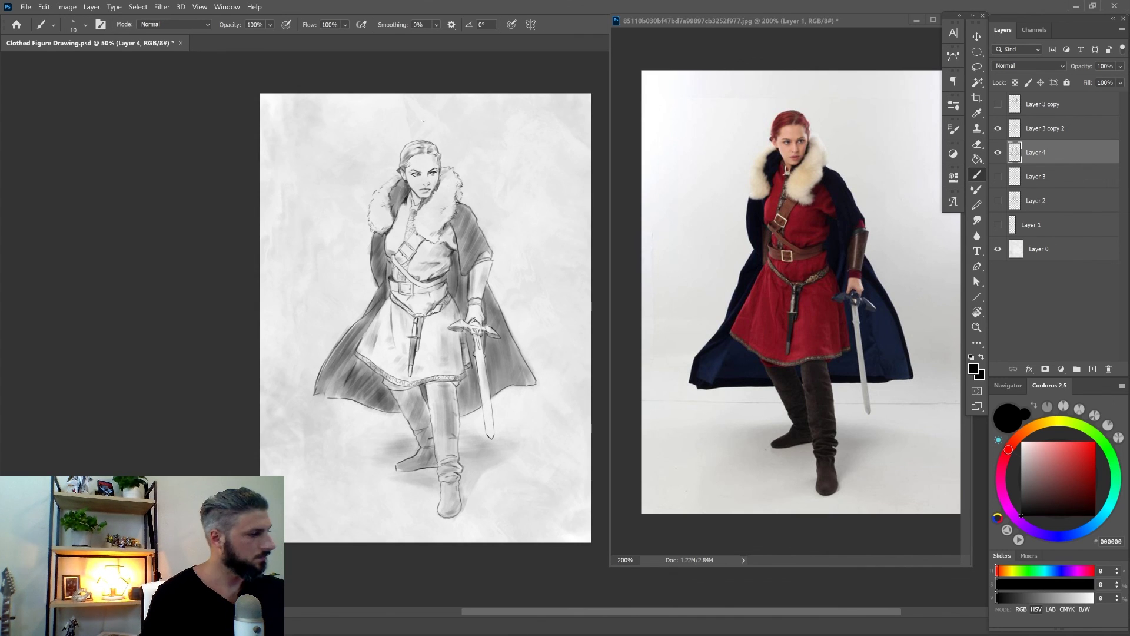
pyautogui.press('[')
pyautogui.press(']')
pyautogui.press(']')
pyautogui.press(']')
pyautogui.press(']')
pyautogui.moveTo(455, 249); pyautogui.dragTo(456, 281)
# - Review the whole drawing mirrored at 33.3% and set the eraser to 100 px on Layer 3 copy 2
pyautogui.keyDown('alt'); pyautogui.click(419, 222); pyautogui.keyUp('alt')
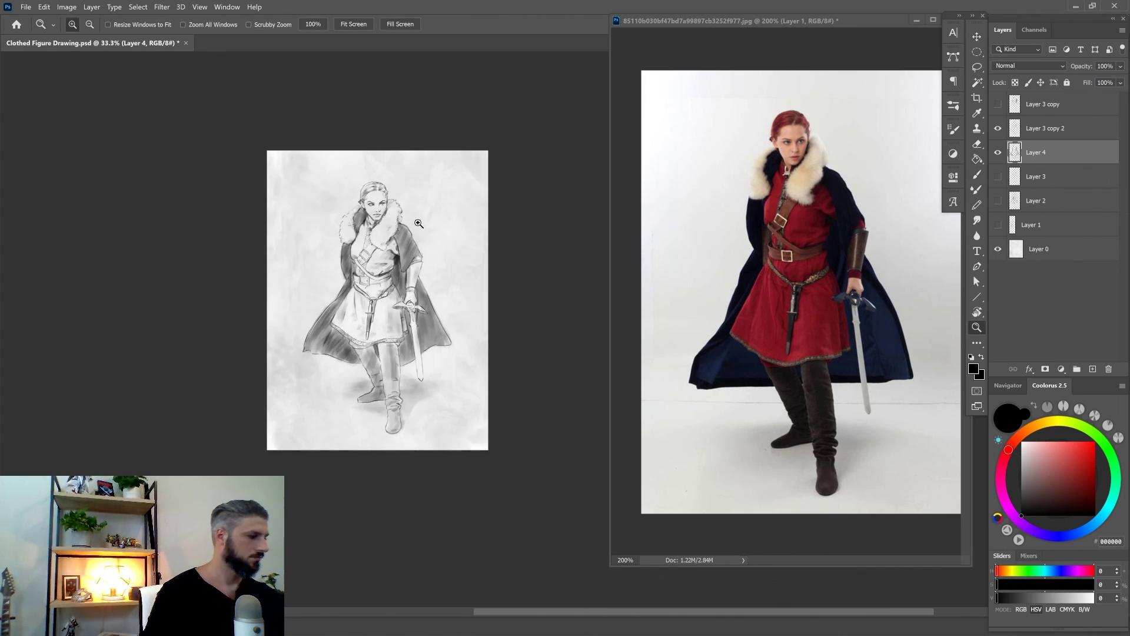
pyautogui.hotkey('ctrl', 'shift', 'h')
pyautogui.moveTo(403, 243)
pyautogui.mouseDown()
pyautogui.moveTo(404, 269)
pyautogui.moveTo(361, 282)
pyautogui.mouseUp()
pyautogui.press(']')
pyautogui.press(']')
pyautogui.press(']')
pyautogui.press(']')
pyautogui.press(']')
pyautogui.press(']')
pyautogui.press(']')
pyautogui.press(']')
pyautogui.press(']')
pyautogui.press(']')
pyautogui.press('h')
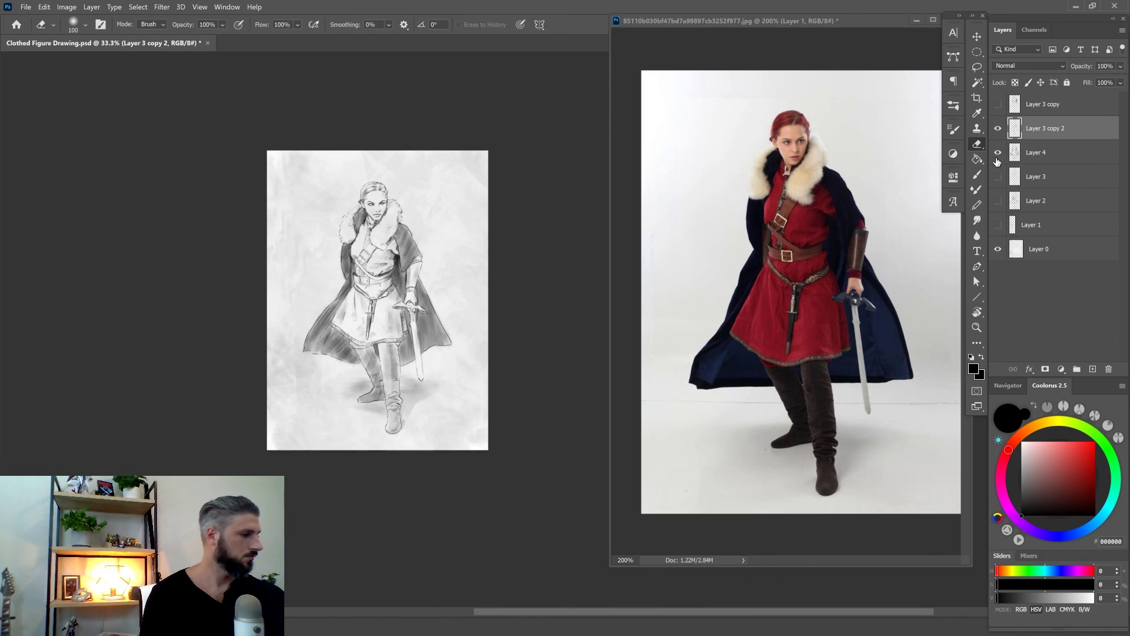
# - Hide and show Layer 4 to compare the figure with and without its shading
pyautogui.keyDown('ctrl'); pyautogui.click(412, 320); pyautogui.keyUp('ctrl')
pyautogui.keyDown('alt'); pyautogui.click(412, 319); pyautogui.keyUp('alt')
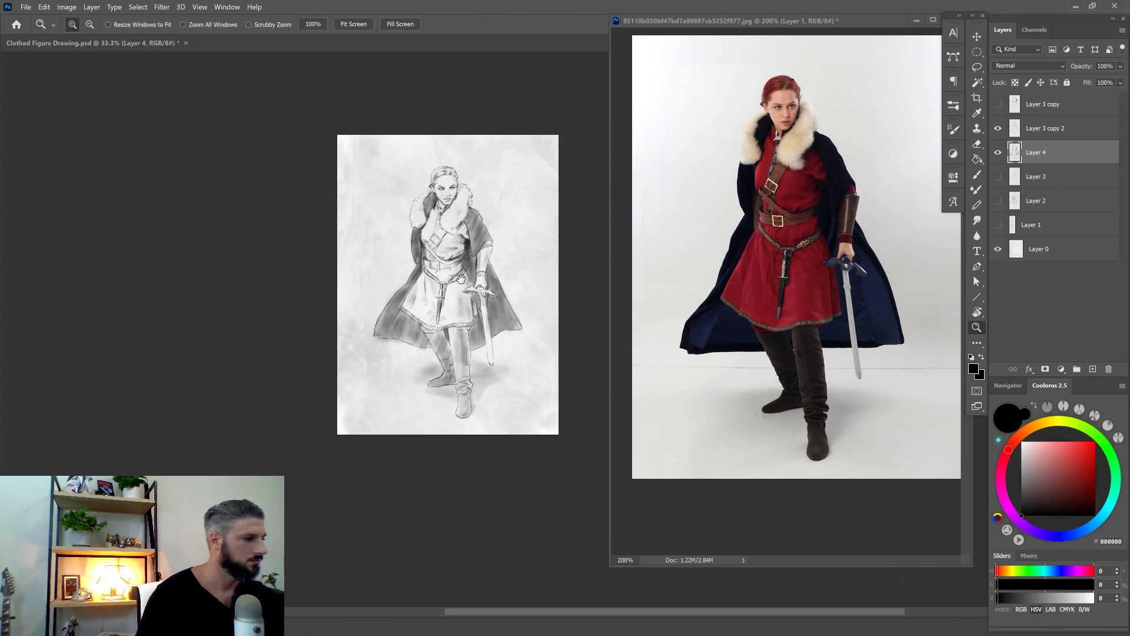
pyautogui.keyDown('ctrl'); pyautogui.click(484, 272); pyautogui.keyUp('ctrl')
pyautogui.hotkey('ctrl', ',')
pyautogui.hotkey('ctrl', ',')
pyautogui.keyDown('alt'); pyautogui.click(401, 370); pyautogui.keyUp('alt')
pyautogui.moveTo(436, 267); pyautogui.dragTo(436, 290)
pyautogui.keyDown('ctrl'); pyautogui.click(426, 320); pyautogui.keyUp('ctrl')
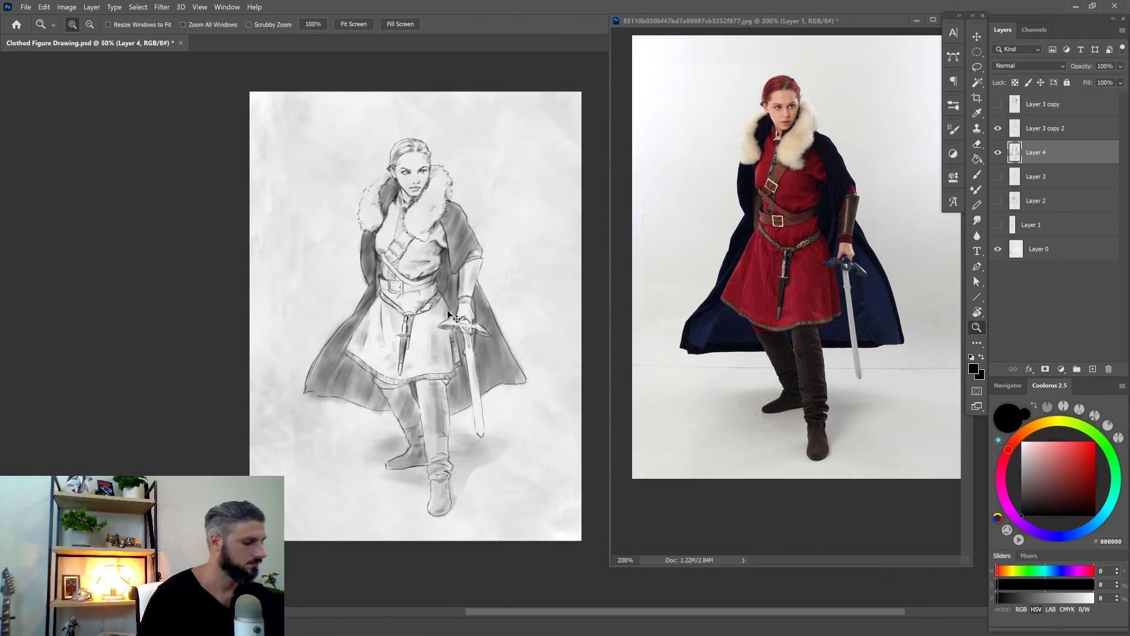
# - Dock the floating reference photo as a tab and save Clothed Figure Drawing.psd
pyautogui.moveTo(730, 20); pyautogui.dragTo(247, 43)
pyautogui.click(326, 43)
pyautogui.hotkey('ctrl', 's')
pyautogui.keyDown('ctrl'); pyautogui.click(804, 256); pyautogui.keyUp('ctrl')
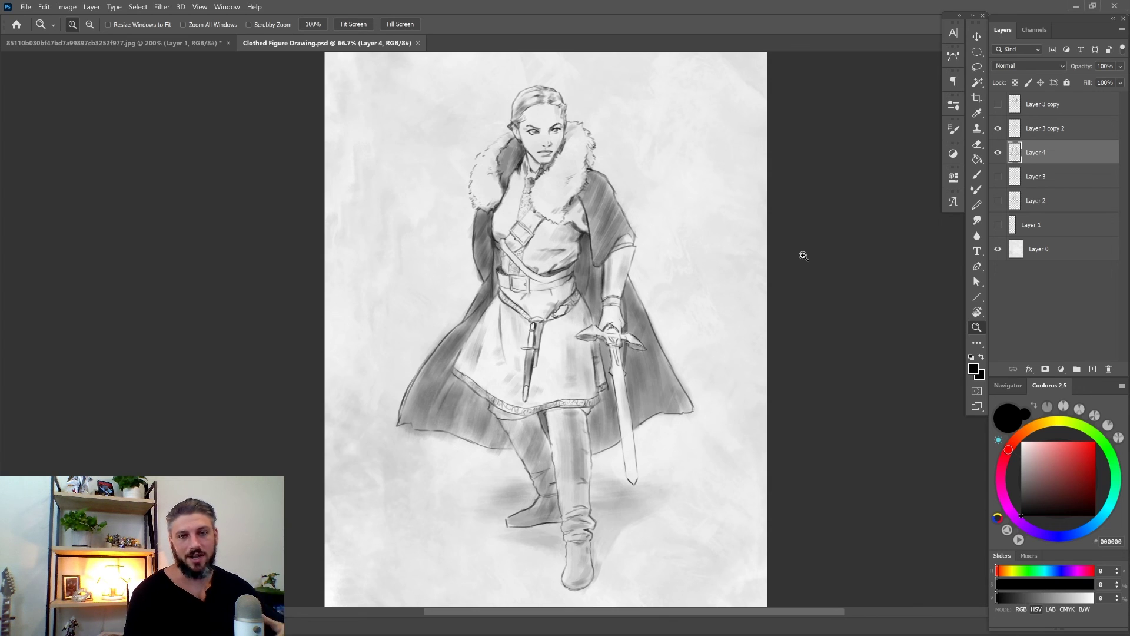